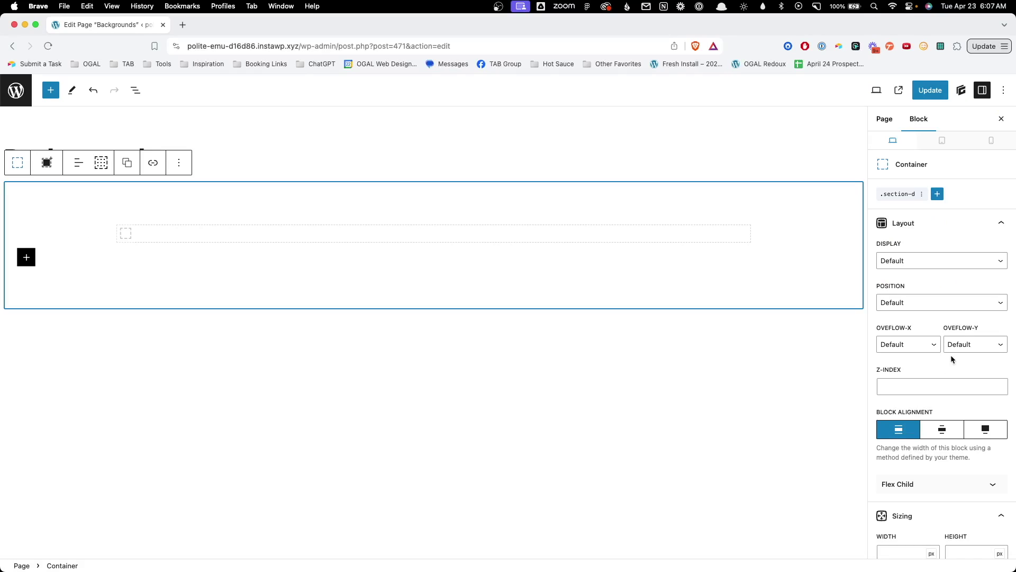
# Step: Set the three bike riders photo from the Media Library as the container's background image
pyautogui.scroll(-10, 951, 357)
pyautogui.scroll(-15, 966, 368)
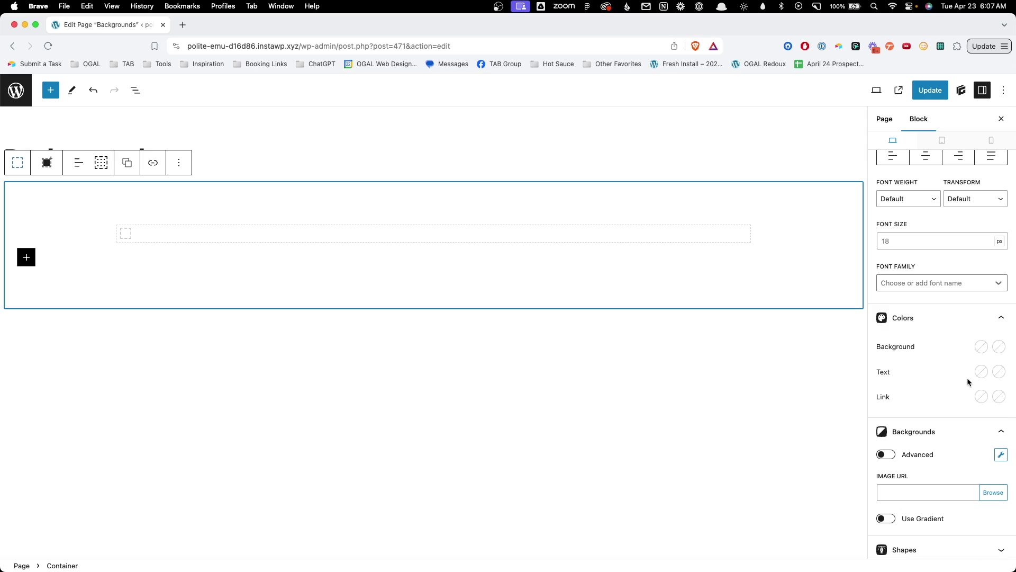
pyautogui.scroll(-2, 966, 375)
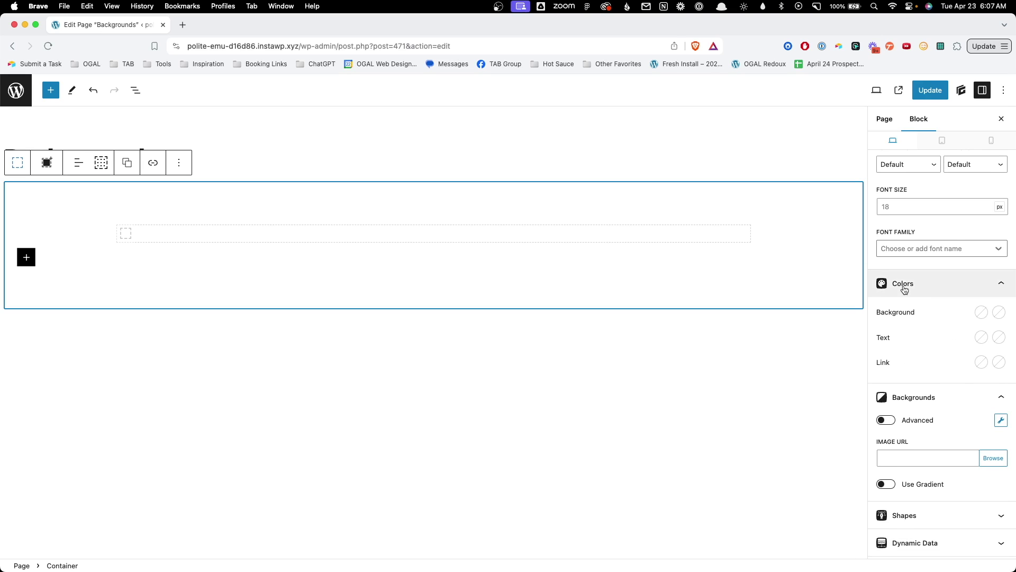
pyautogui.scroll(-1, 897, 307)
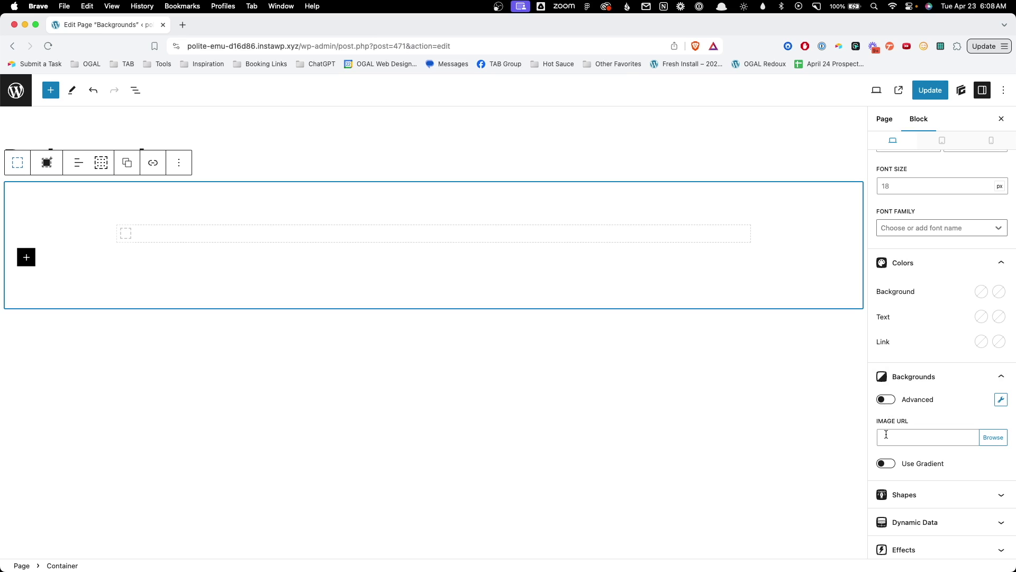
pyautogui.click(994, 437)
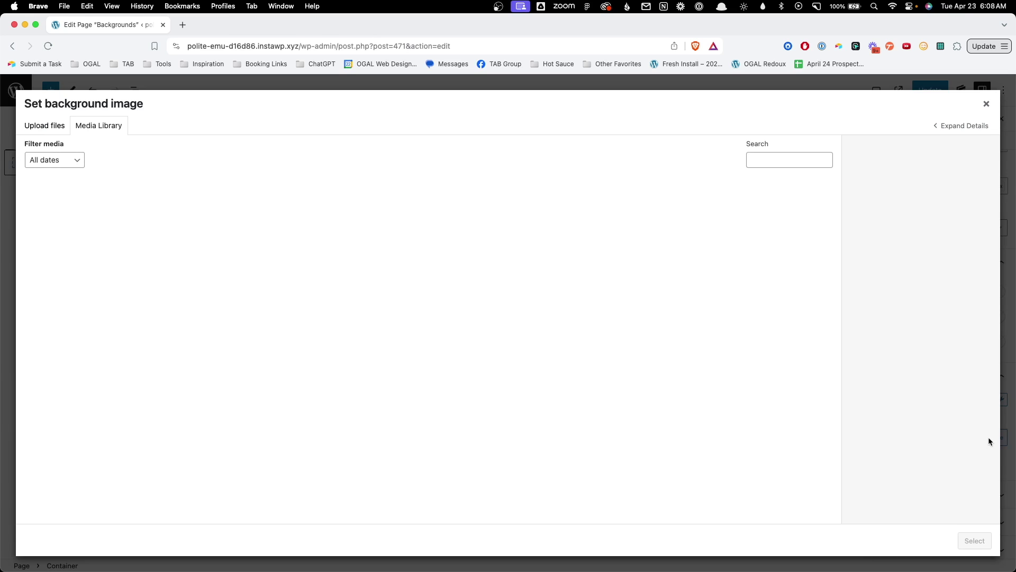
pyautogui.click(46, 204)
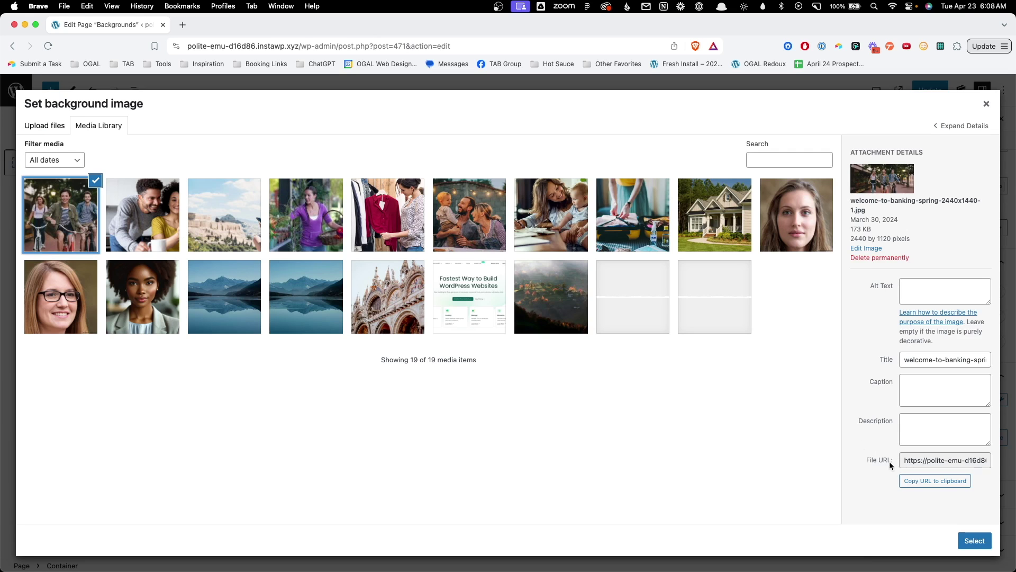
pyautogui.click(975, 540)
pyautogui.scroll(-3, 932, 438)
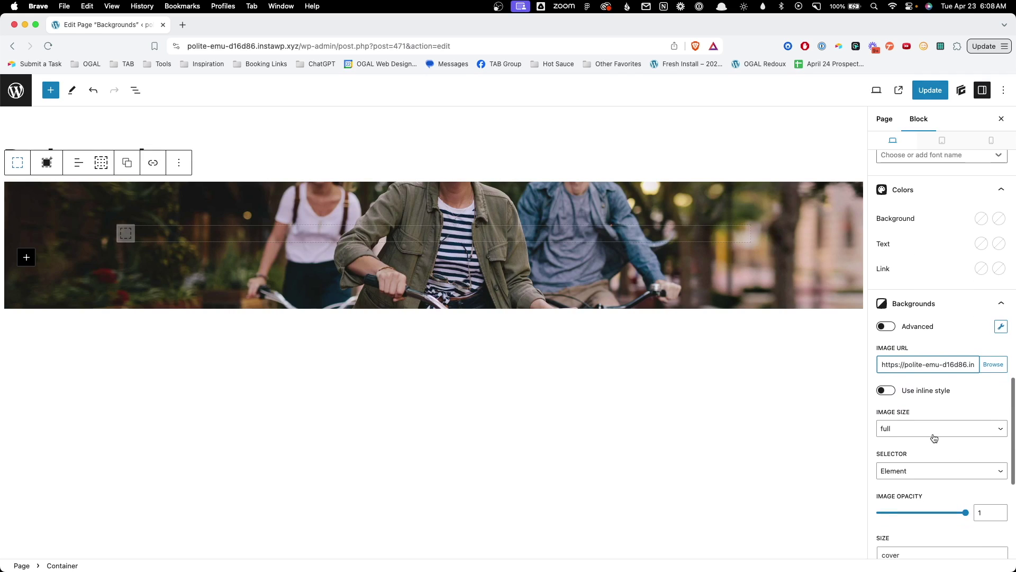
pyautogui.scroll(-4, 932, 433)
# Step: Put the background image on a pseudo element and check its size and position values
pyautogui.click(943, 366)
pyautogui.click(943, 378)
pyautogui.moveTo(965, 449)
pyautogui.mouseDown()
pyautogui.moveTo(890, 449)
pyautogui.moveTo(964, 447)
pyautogui.moveTo(956, 452)
pyautogui.mouseUp()
pyautogui.scroll(-1, 956, 451)
pyautogui.click(919, 461)
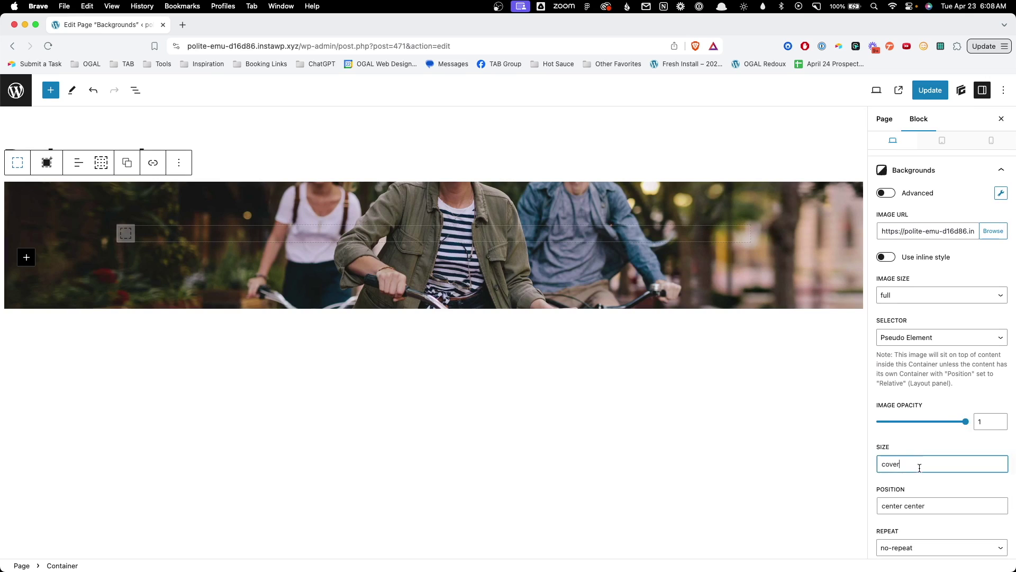
pyautogui.scroll(-2, 923, 460)
pyautogui.tripleClick(926, 456)
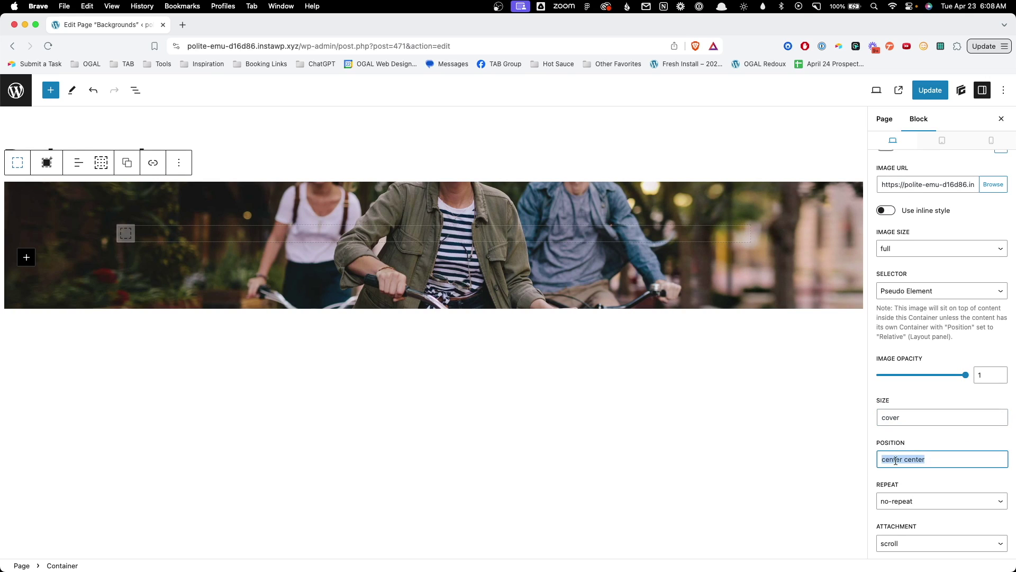
pyautogui.scroll(-1, 937, 459)
pyautogui.scroll(-2, 937, 460)
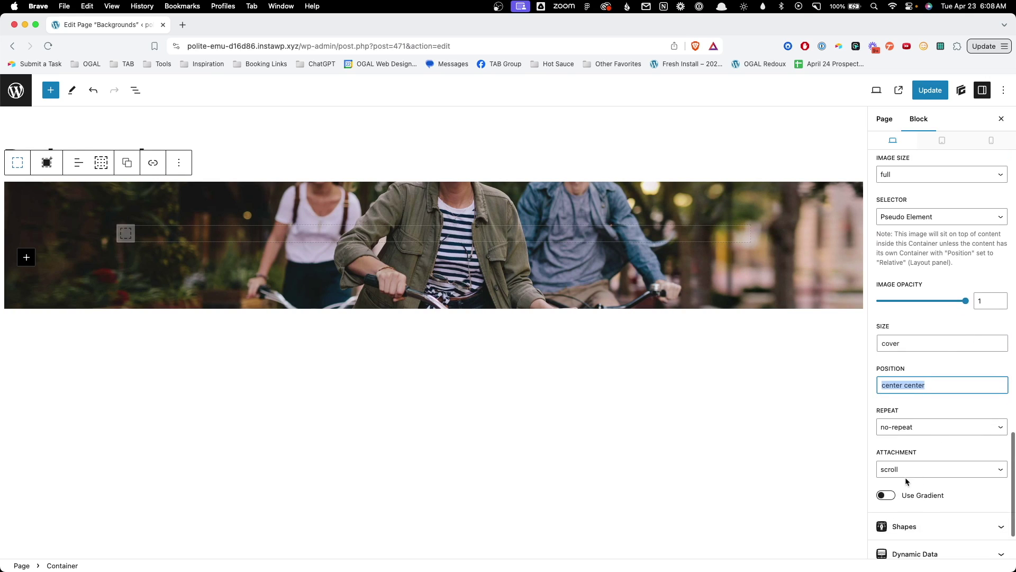
# Step: Enable the gradient, move the image back onto the element, and place the gradient in front
pyautogui.click(887, 495)
pyautogui.scroll(-2, 939, 488)
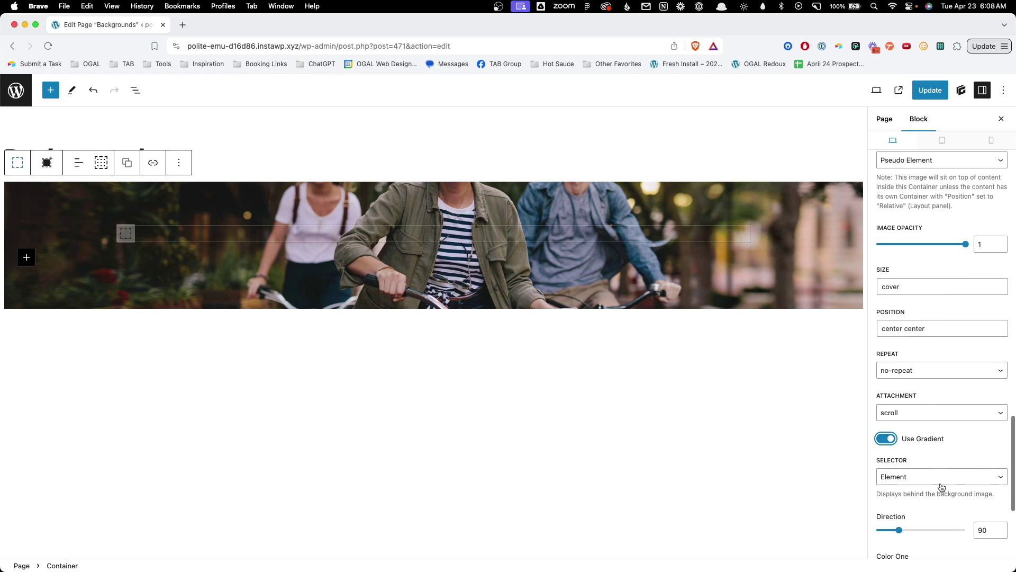
pyautogui.scroll(-5, 934, 468)
pyautogui.scroll(10, 933, 462)
pyautogui.click(942, 268)
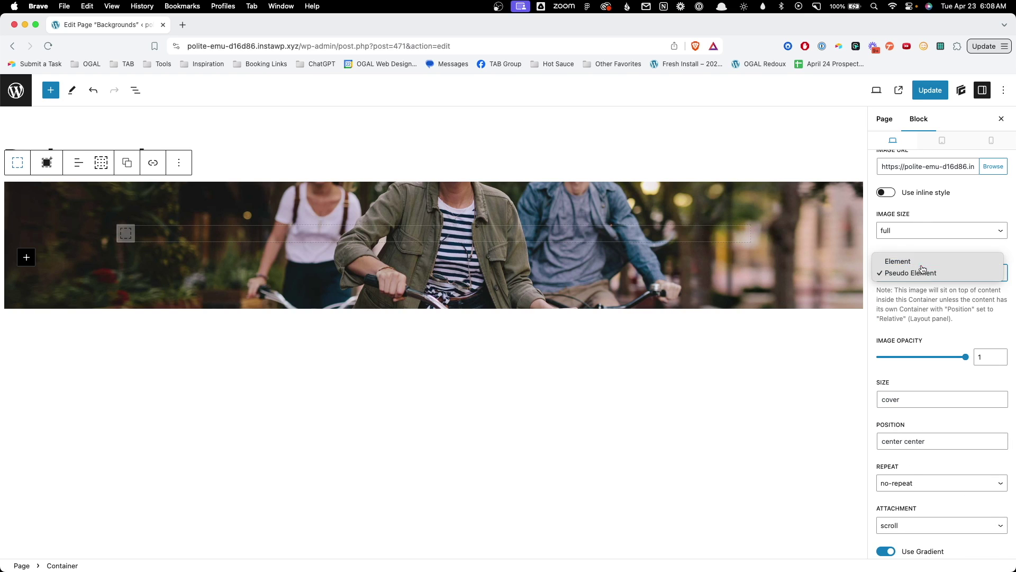
pyautogui.click(924, 261)
pyautogui.scroll(-2, 928, 339)
pyautogui.scroll(-2, 910, 479)
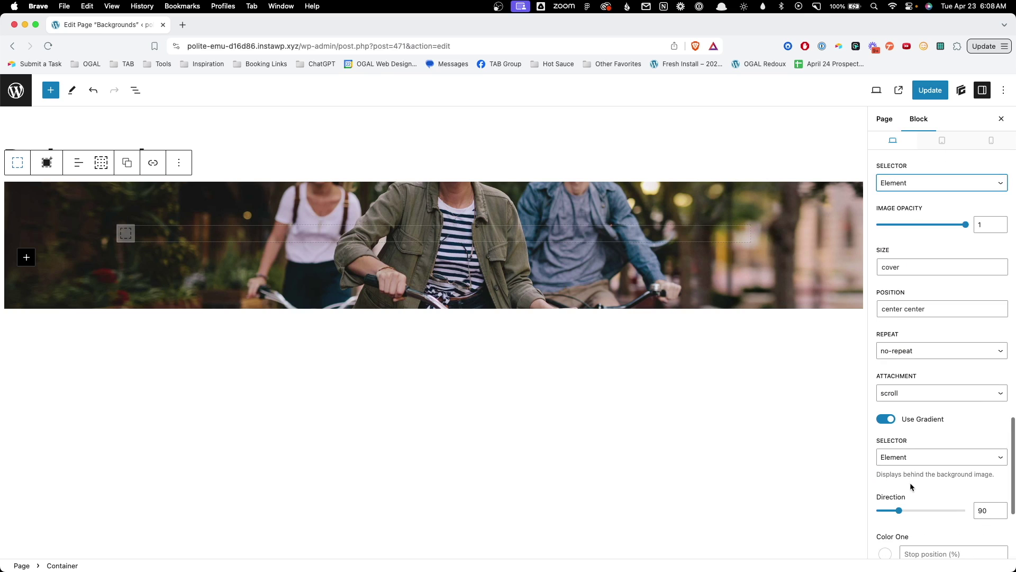
pyautogui.click(910, 458)
pyautogui.click(913, 471)
pyautogui.scroll(-3, 919, 472)
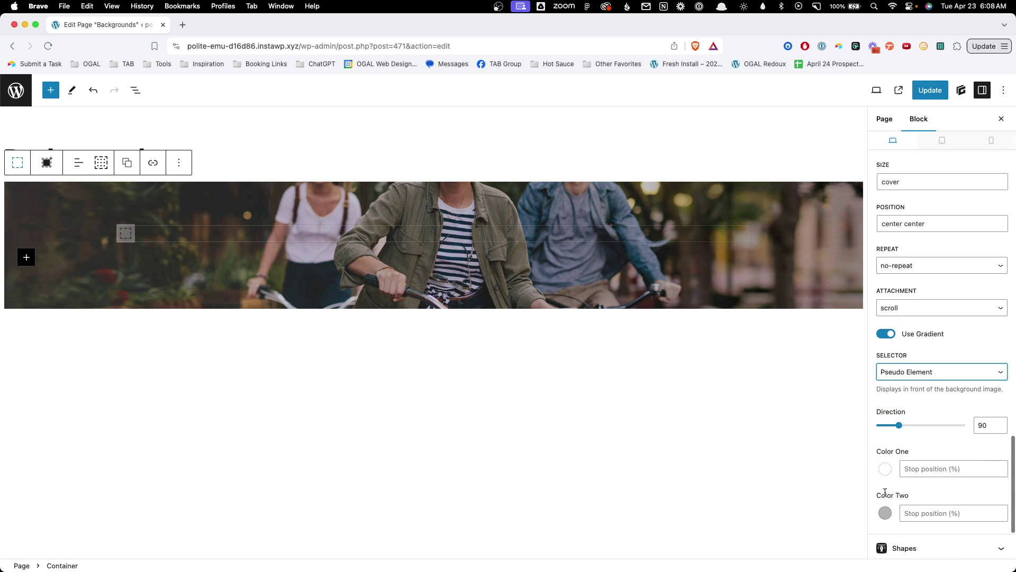
# Step: Colour the gradient from black to a semi-transparent blue accent, then remove the block class
pyautogui.click(885, 469)
pyautogui.click(750, 438)
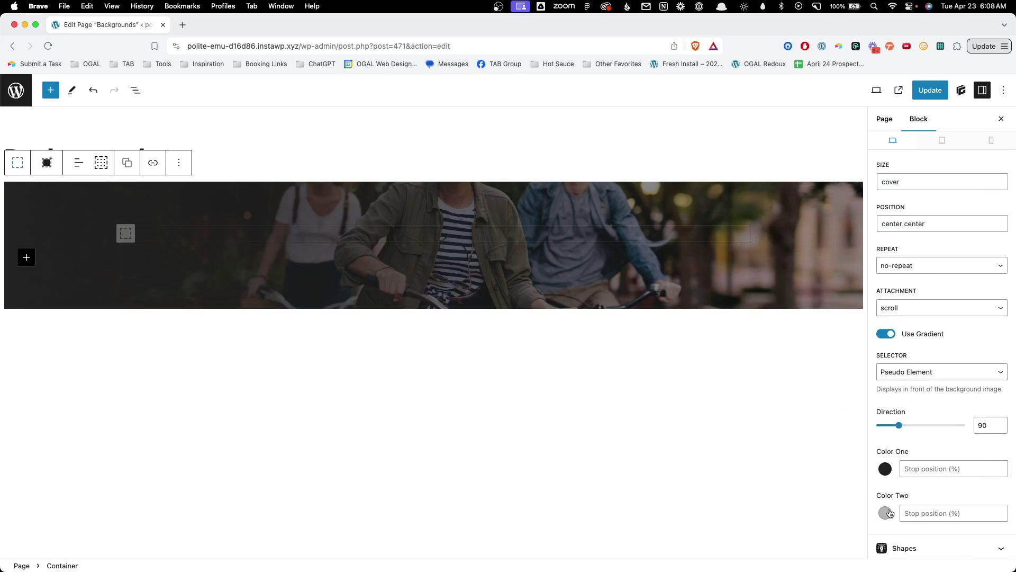
pyautogui.click(885, 469)
pyautogui.click(858, 482)
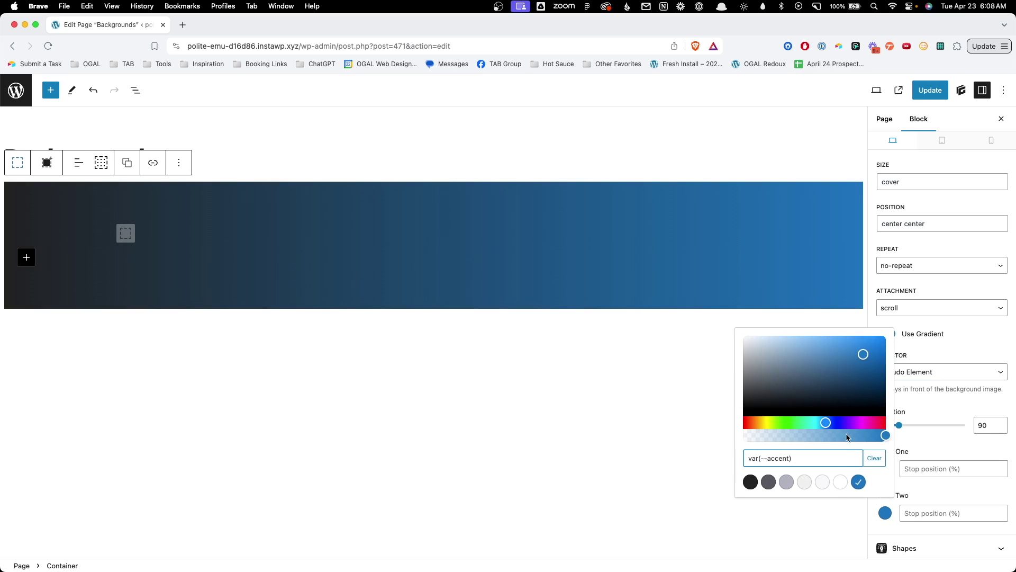
pyautogui.click(960, 453)
pyautogui.scroll(-3, 903, 488)
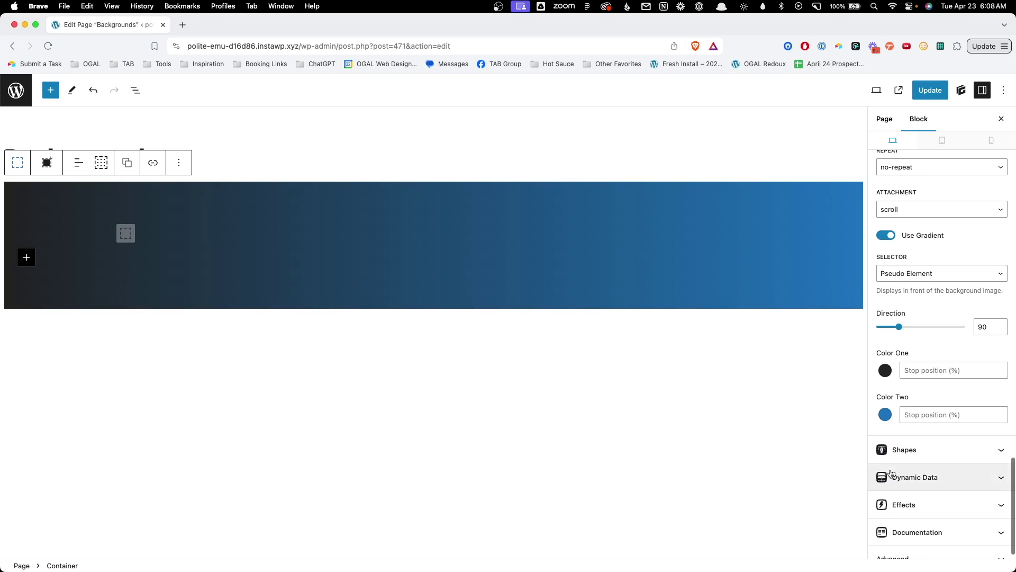
pyautogui.click(885, 414)
pyautogui.moveTo(874, 340); pyautogui.dragTo(867, 339)
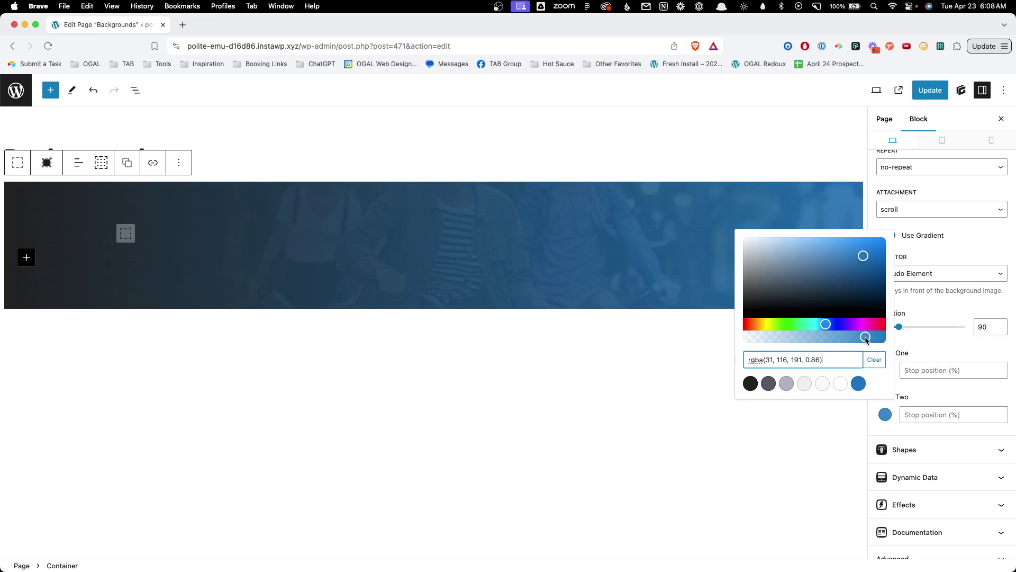
pyautogui.click(922, 401)
pyautogui.click(886, 370)
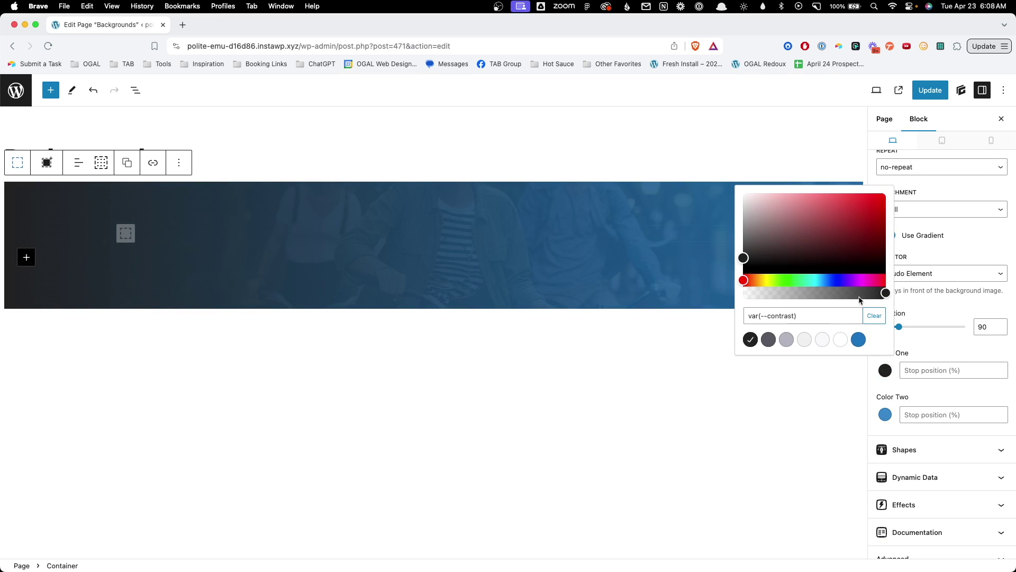
pyautogui.click(908, 343)
pyautogui.scroll(10, 932, 275)
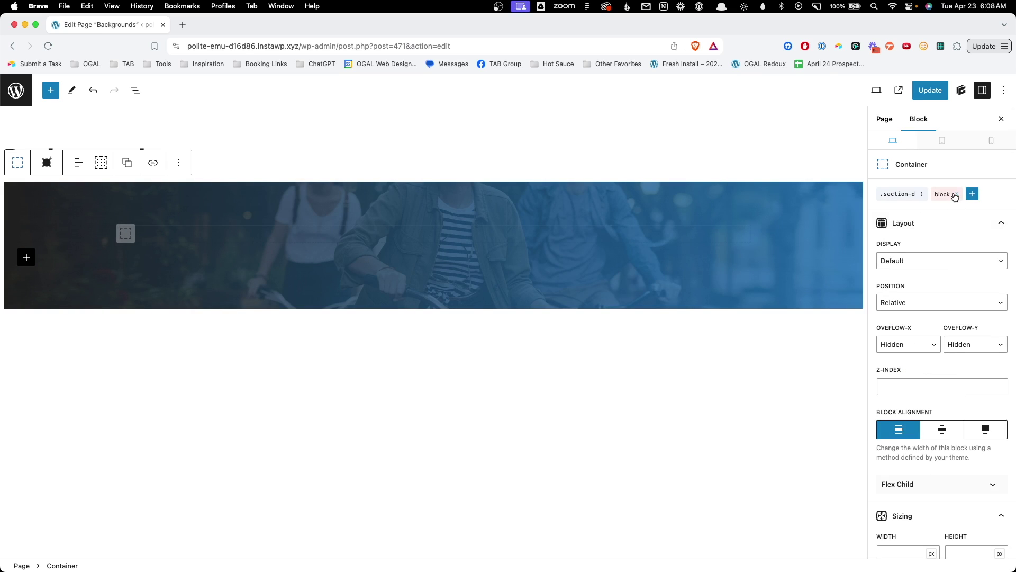
pyautogui.click(955, 195)
# Step: Confirm removing the container's local styles and reselect the now-empty container
pyautogui.click(578, 349)
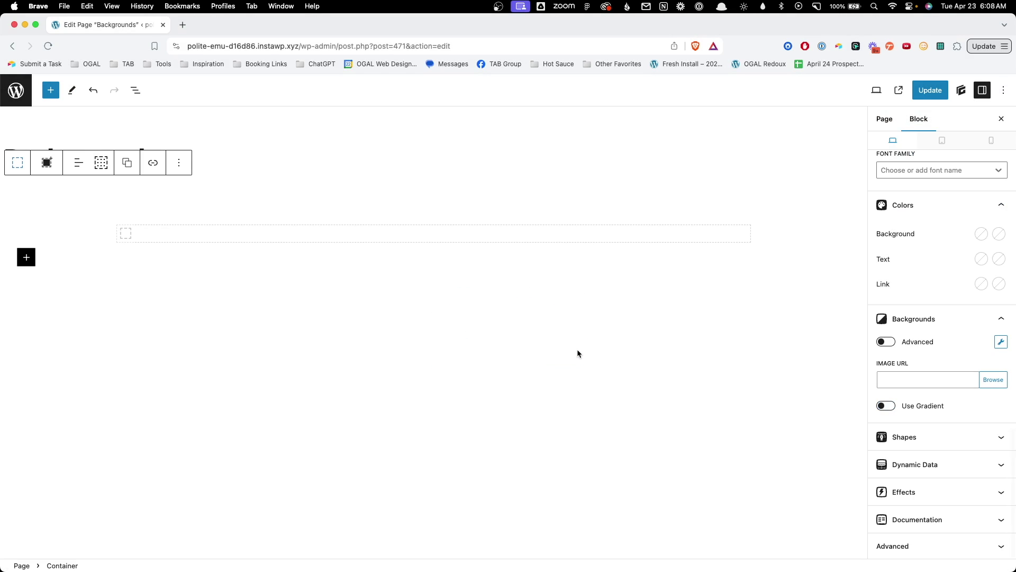
pyautogui.click(804, 281)
pyautogui.scroll(2, 950, 318)
pyautogui.scroll(10, 948, 318)
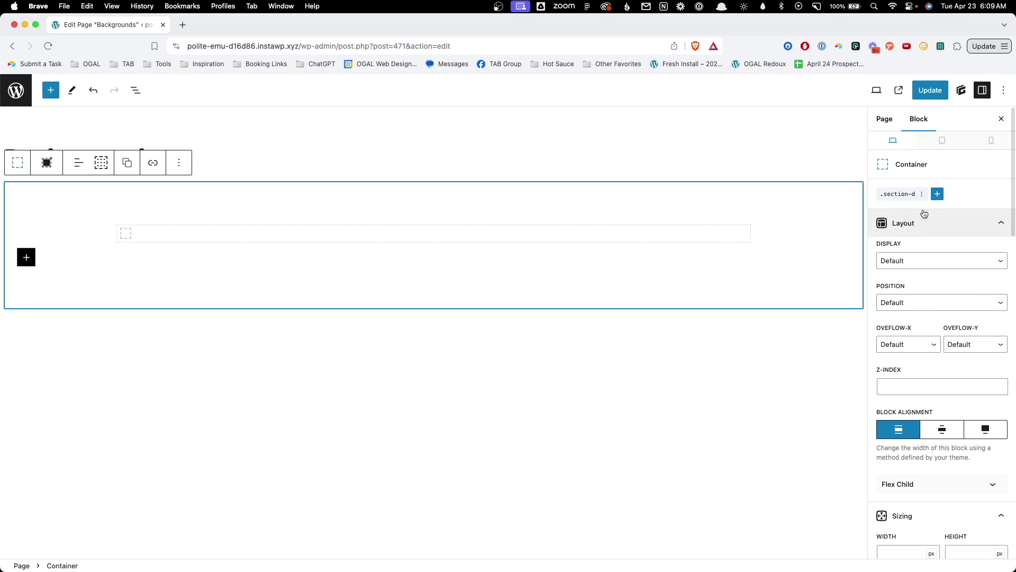
# Step: Create a blank global style class named background-demo and start editing it
pyautogui.click(938, 194)
pyautogui.click(927, 233)
pyautogui.write('background-demo')
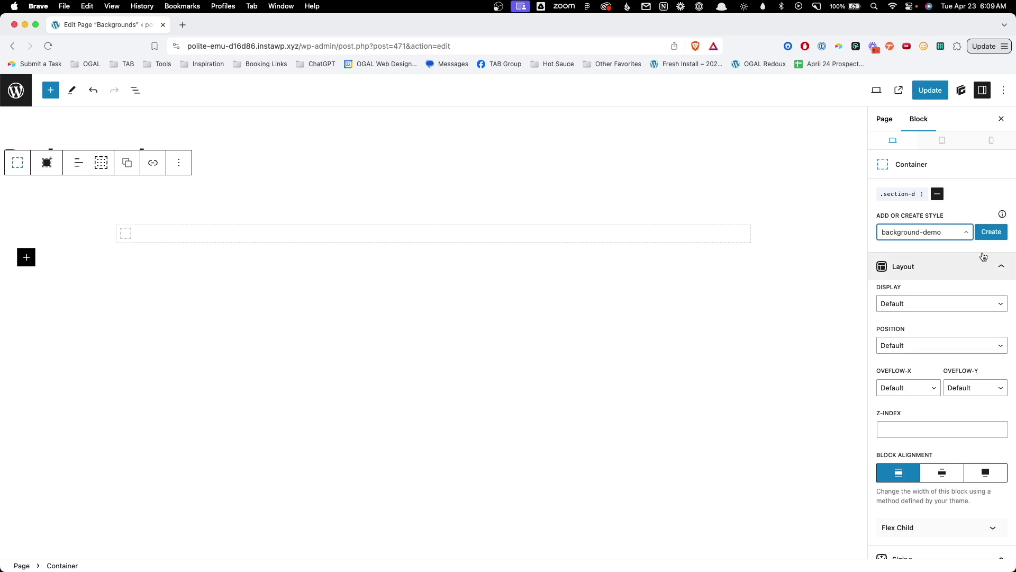
pyautogui.click(976, 233)
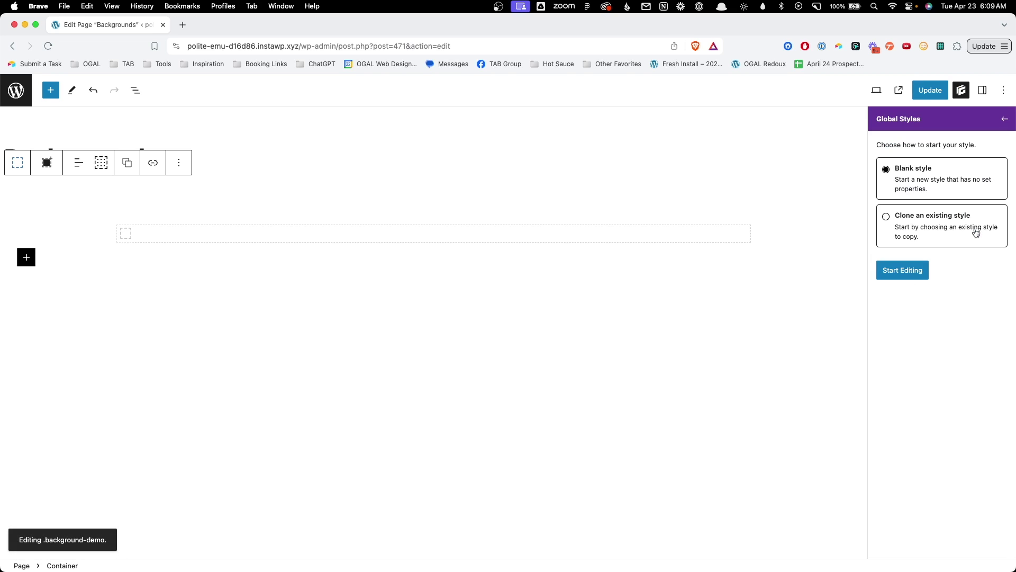
pyautogui.click(918, 271)
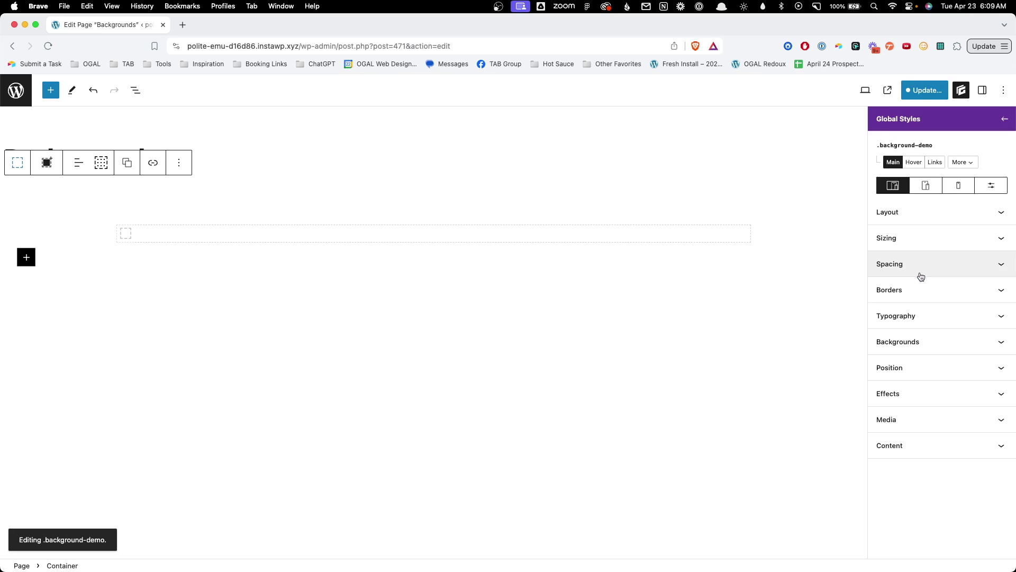
# Step: Try a black background colour on background-demo, clear it, and add a new background layer
pyautogui.click(921, 341)
pyautogui.scroll(-2, 967, 374)
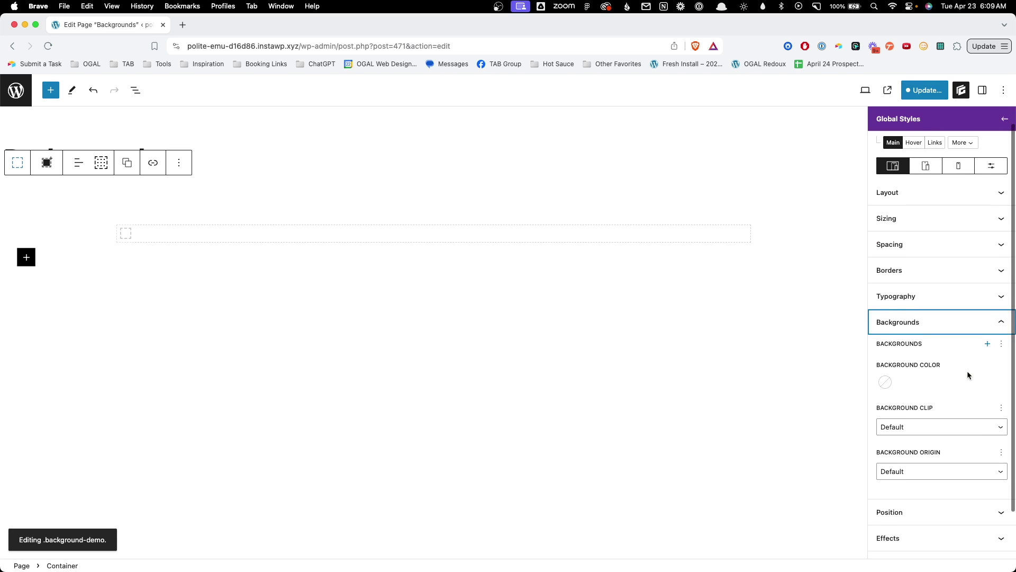
pyautogui.scroll(-2, 968, 370)
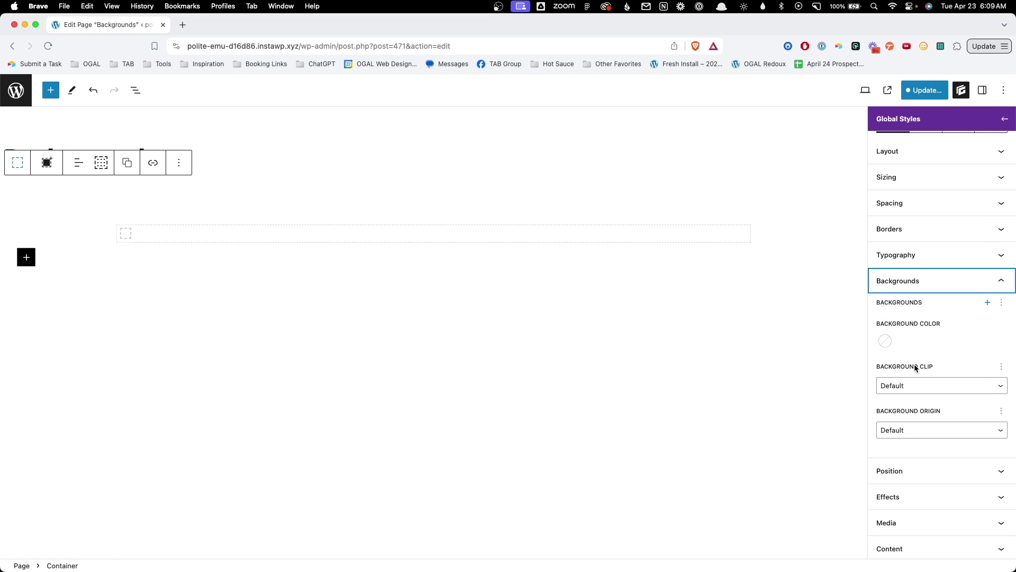
pyautogui.click(895, 343)
pyautogui.click(751, 512)
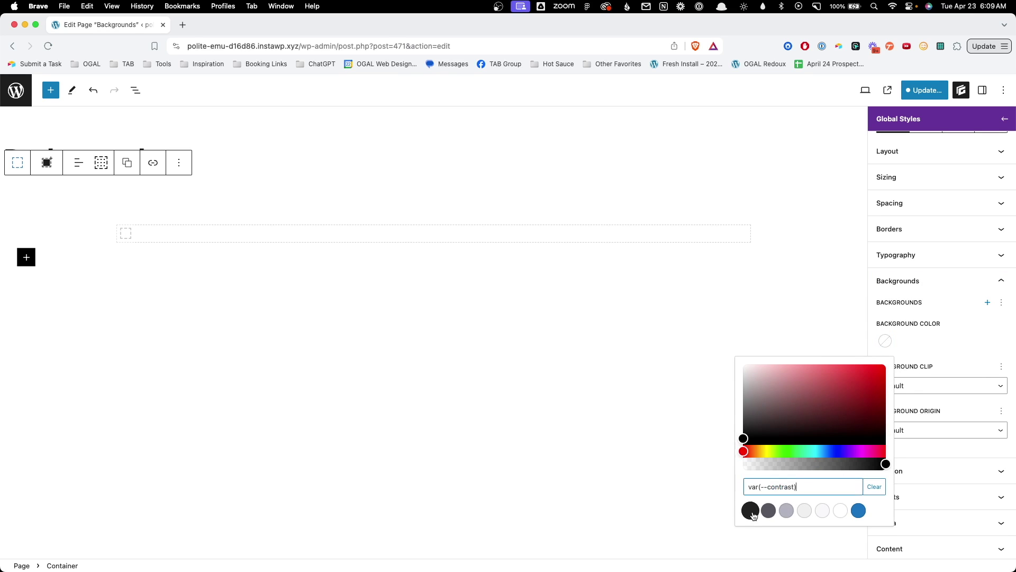
pyautogui.click(997, 341)
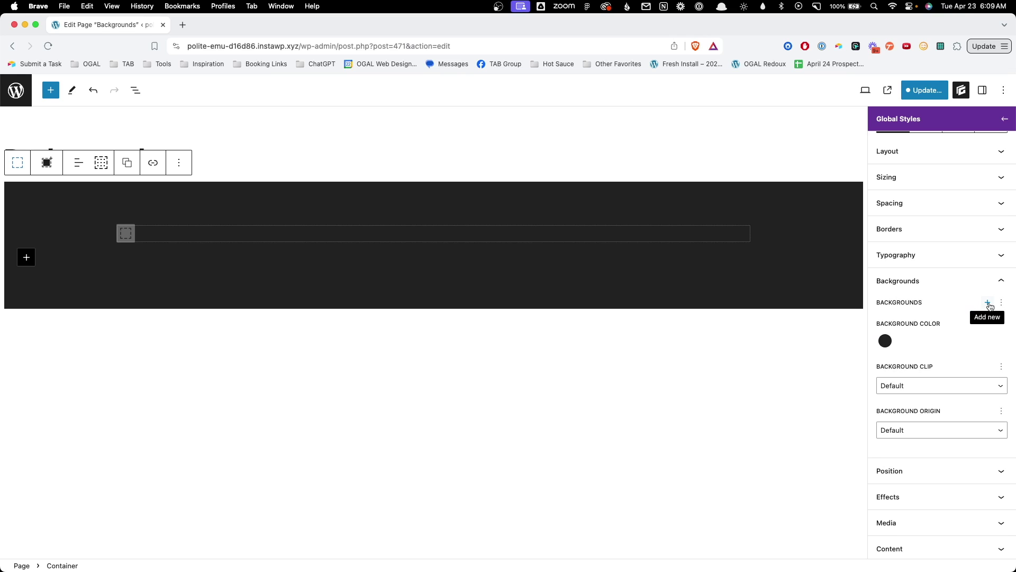
pyautogui.click(887, 340)
pyautogui.click(874, 487)
pyautogui.click(914, 337)
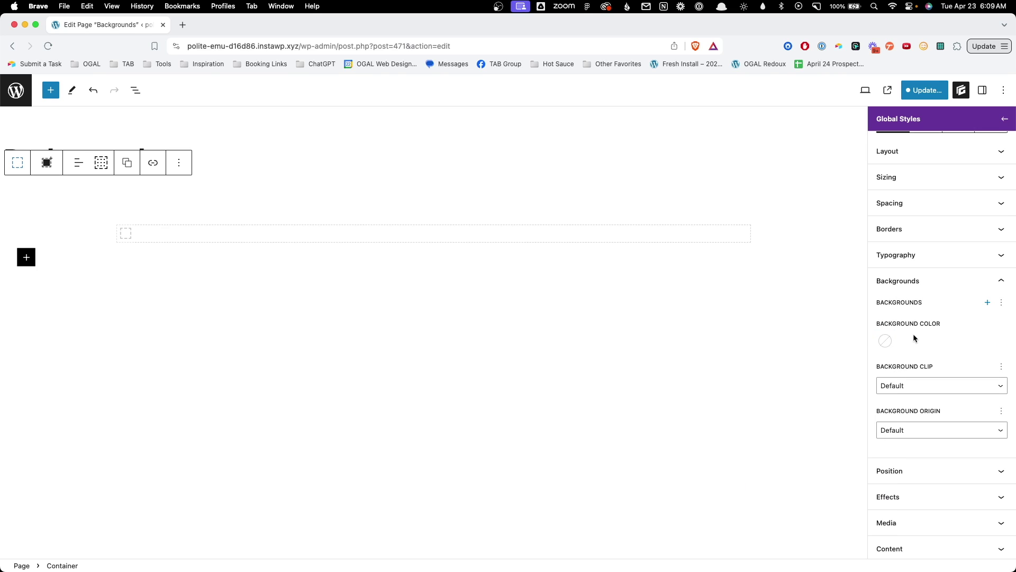
pyautogui.click(987, 303)
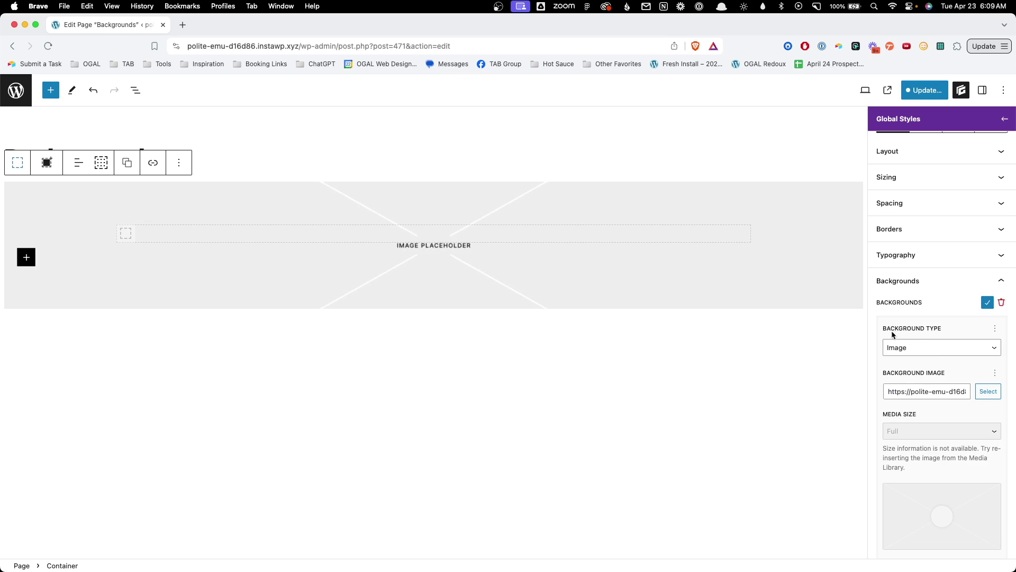
# Step: Keep the new layer as an Image type and choose the bike riders photo
pyautogui.click(907, 350)
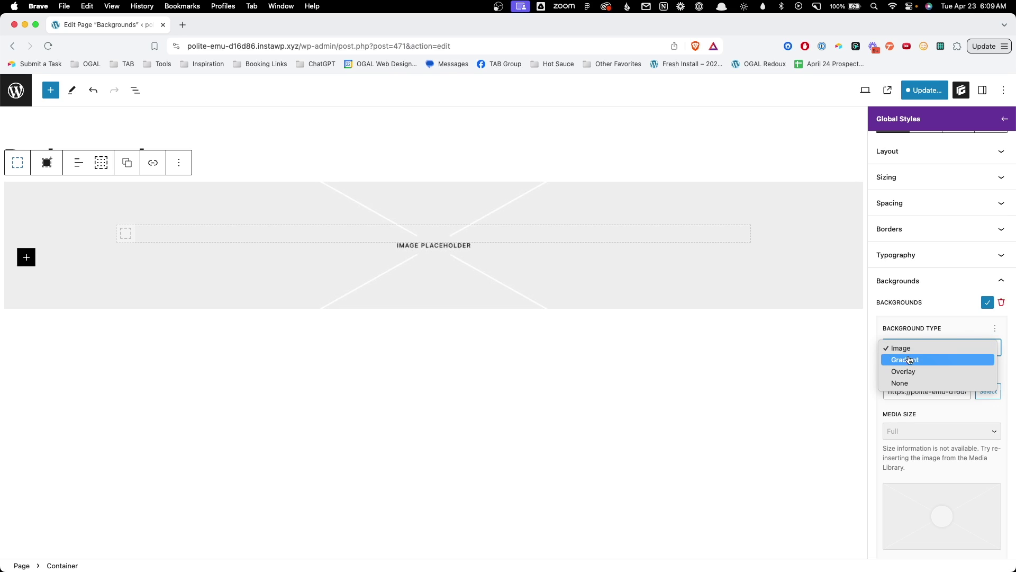
pyautogui.click(918, 335)
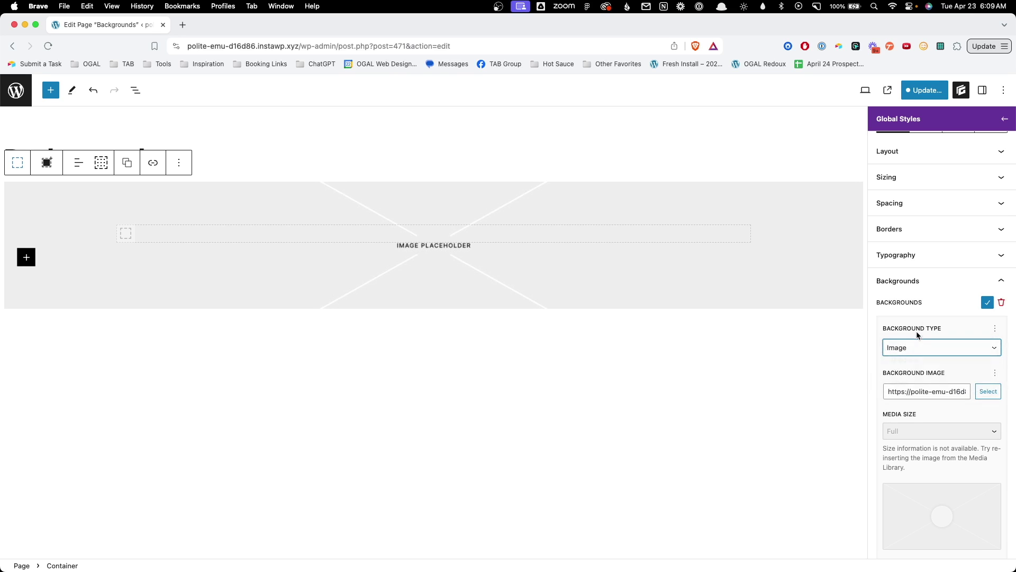
pyautogui.click(988, 392)
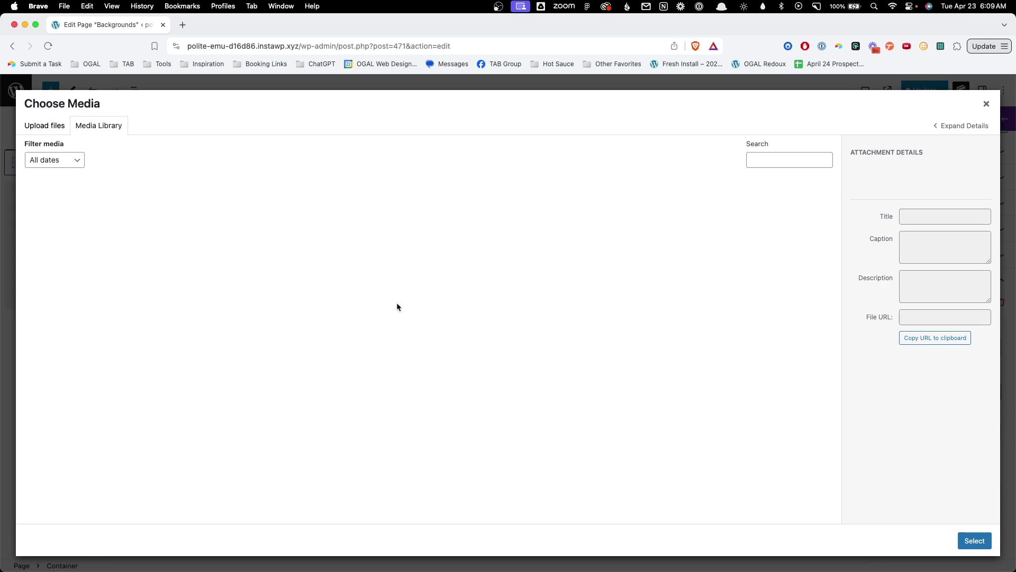
pyautogui.click(975, 539)
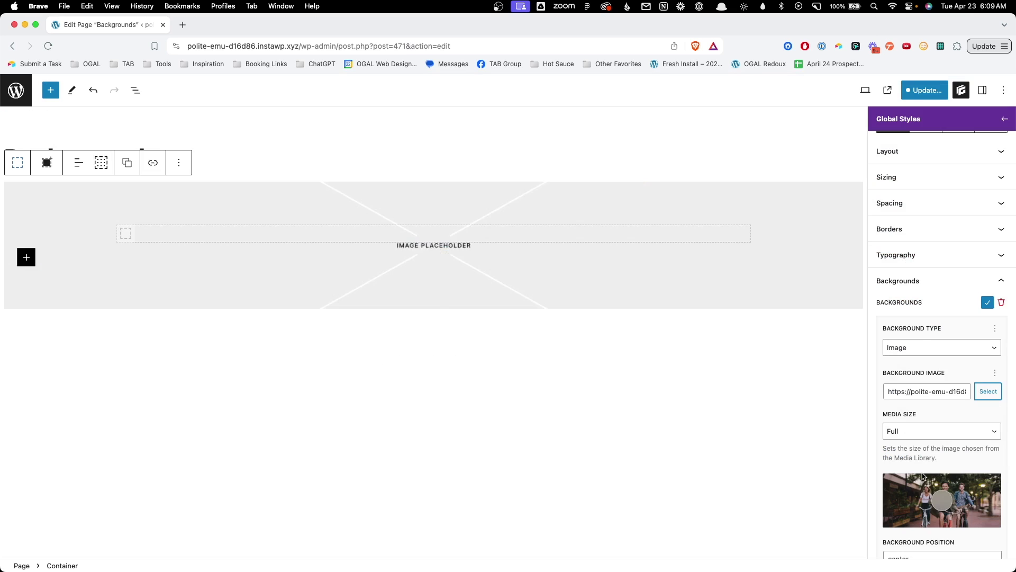
pyautogui.scroll(-2, 926, 336)
pyautogui.scroll(-1, 936, 380)
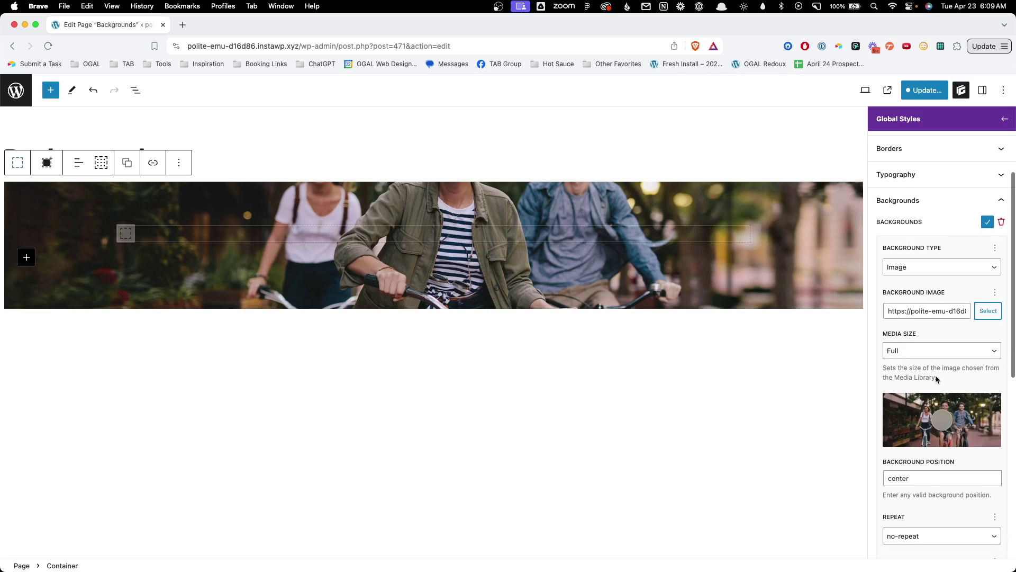
pyautogui.scroll(-1, 936, 383)
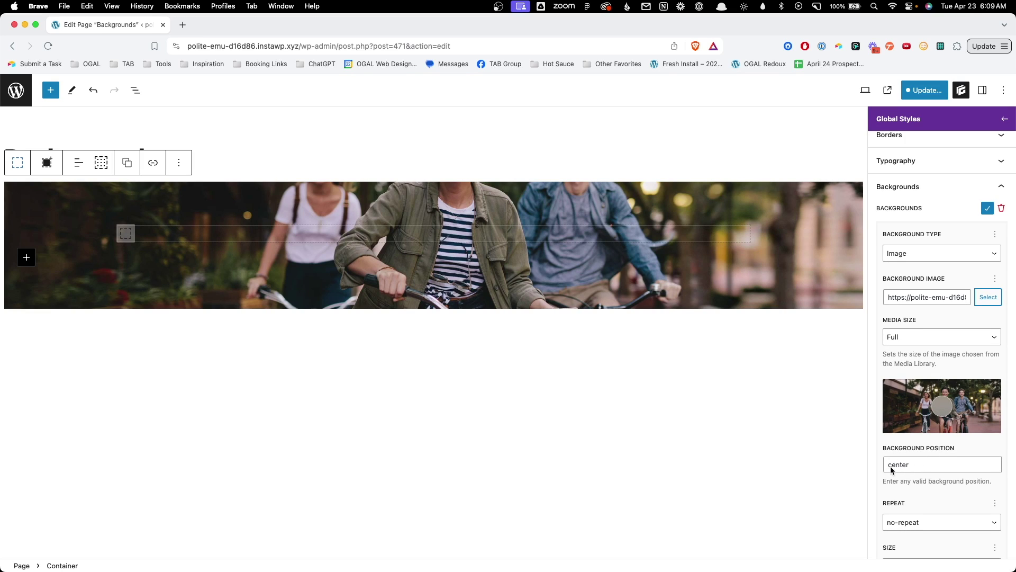
# Step: Set the photo's focal point to 51% 33% so the riders' faces are framed
pyautogui.click(968, 396)
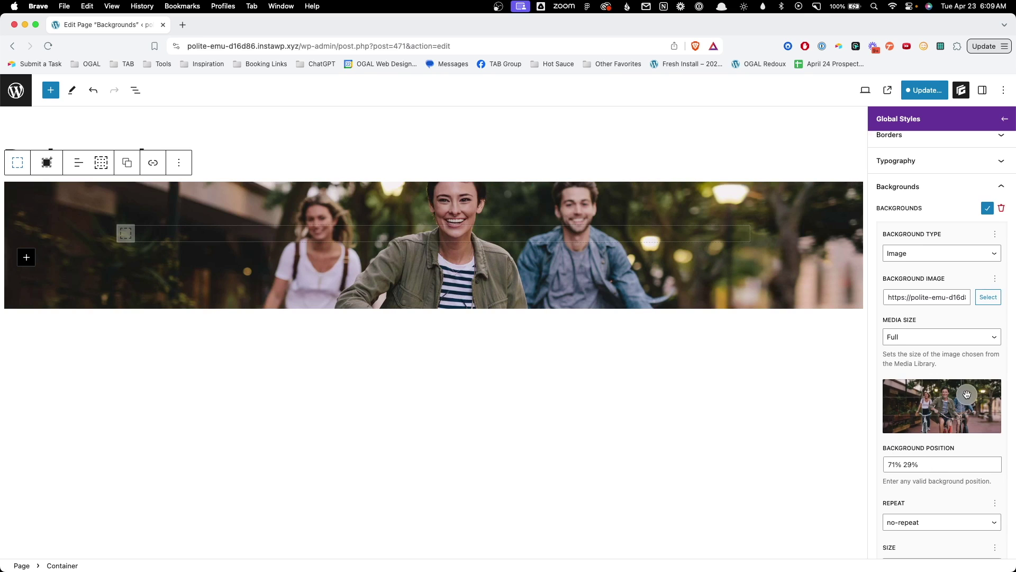
pyautogui.moveTo(910, 418); pyautogui.dragTo(943, 397)
pyautogui.click(977, 411)
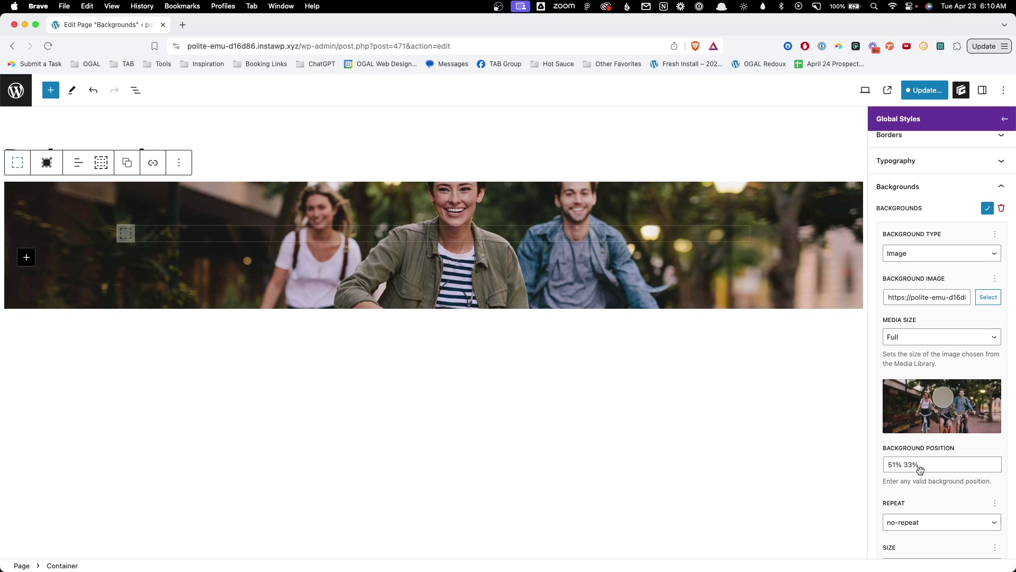
pyautogui.scroll(-4, 923, 470)
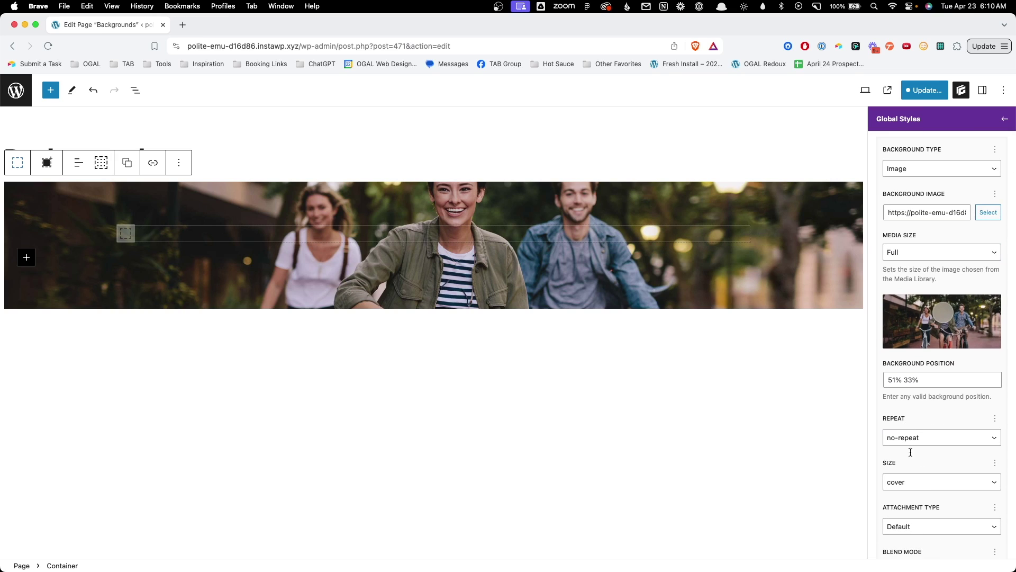
pyautogui.scroll(-1, 913, 458)
pyautogui.scroll(-2, 921, 465)
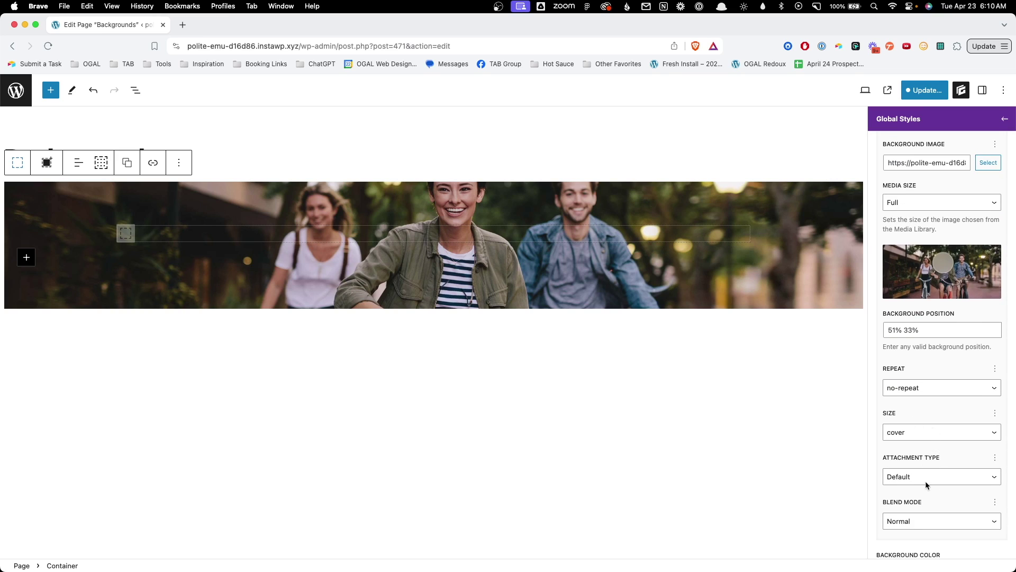
pyautogui.scroll(-3, 926, 481)
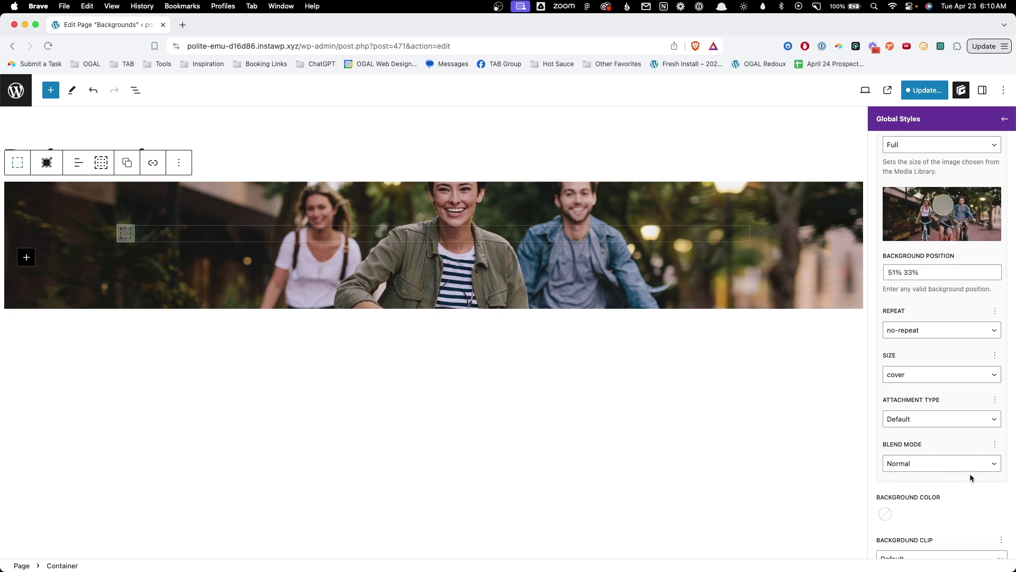
pyautogui.scroll(10, 970, 474)
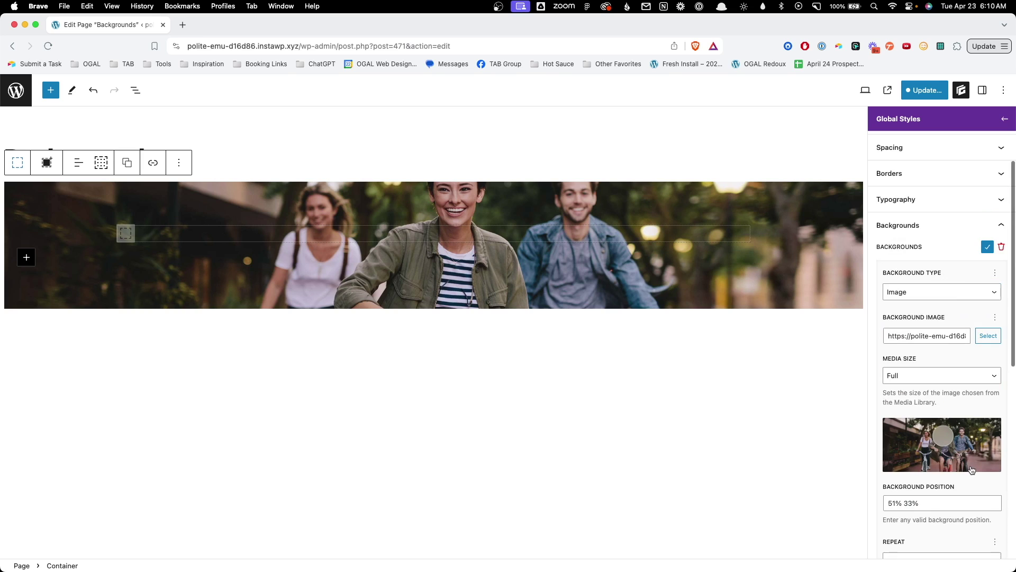
# Step: Add an Overlay layer with a black colour at 0.54 opacity above the photo
pyautogui.click(989, 249)
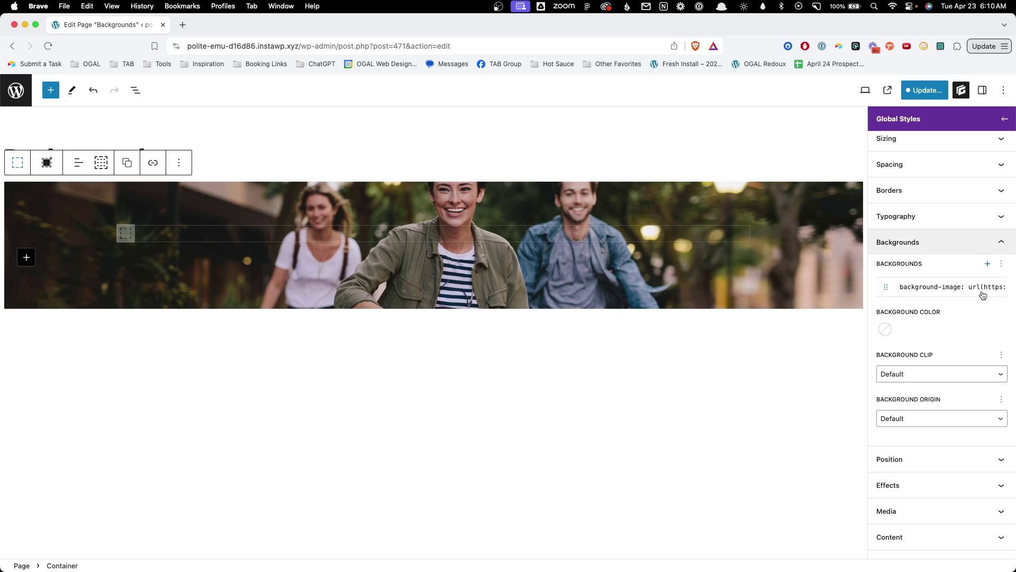
pyautogui.click(988, 265)
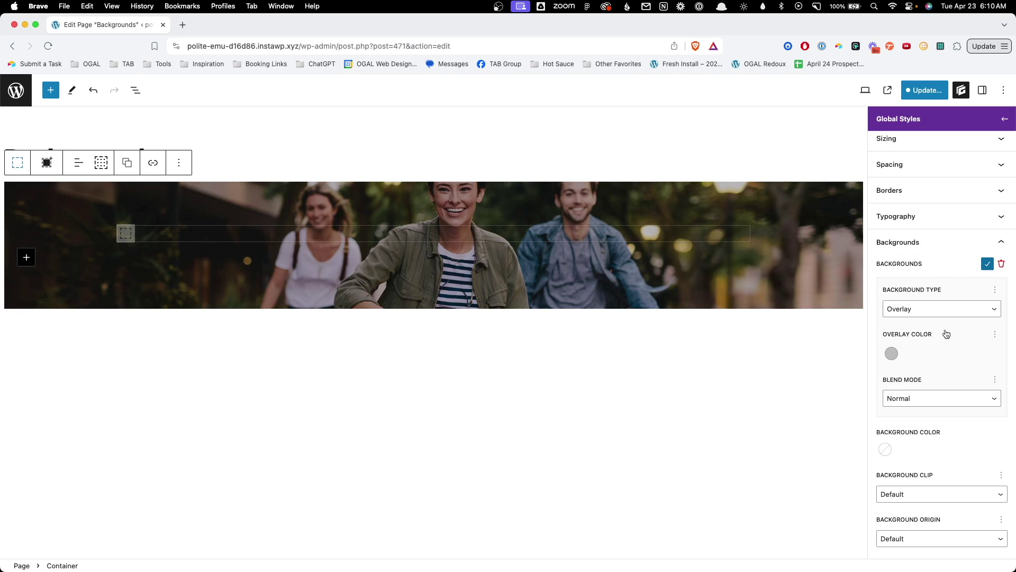
pyautogui.click(892, 354)
pyautogui.moveTo(835, 479)
pyautogui.mouseDown()
pyautogui.moveTo(846, 479)
pyautogui.moveTo(827, 483)
pyautogui.mouseUp()
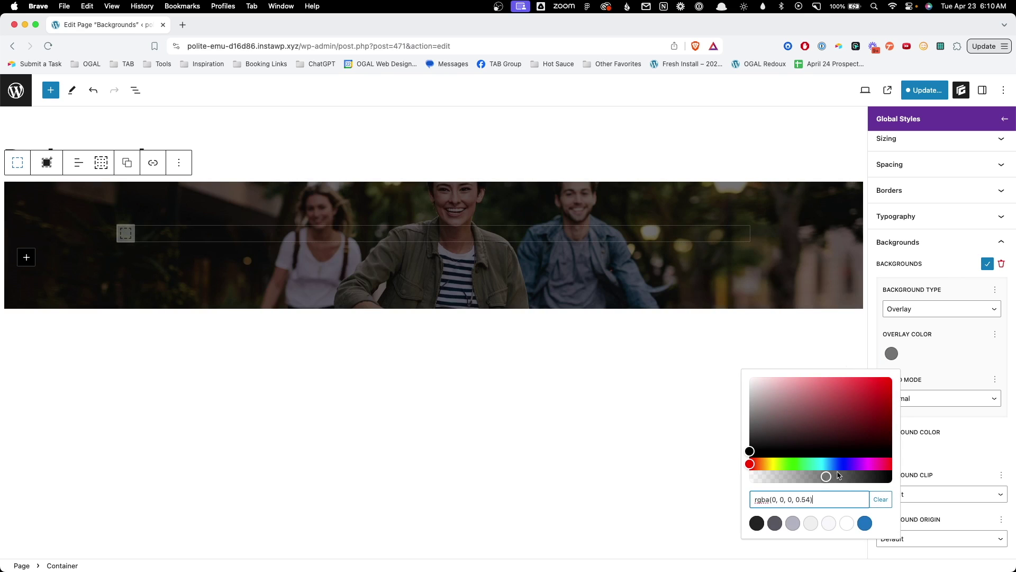
pyautogui.click(962, 366)
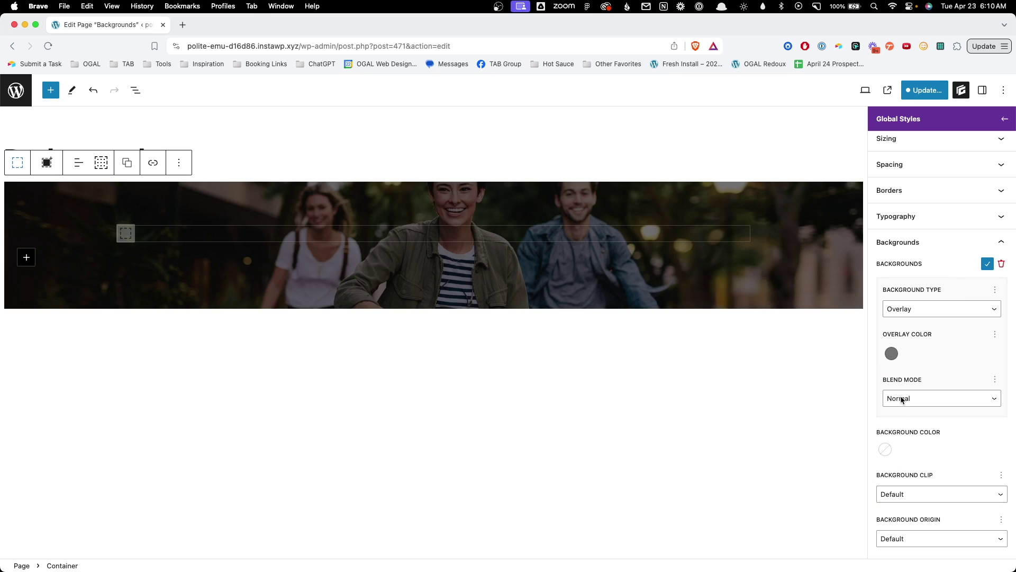
pyautogui.click(988, 264)
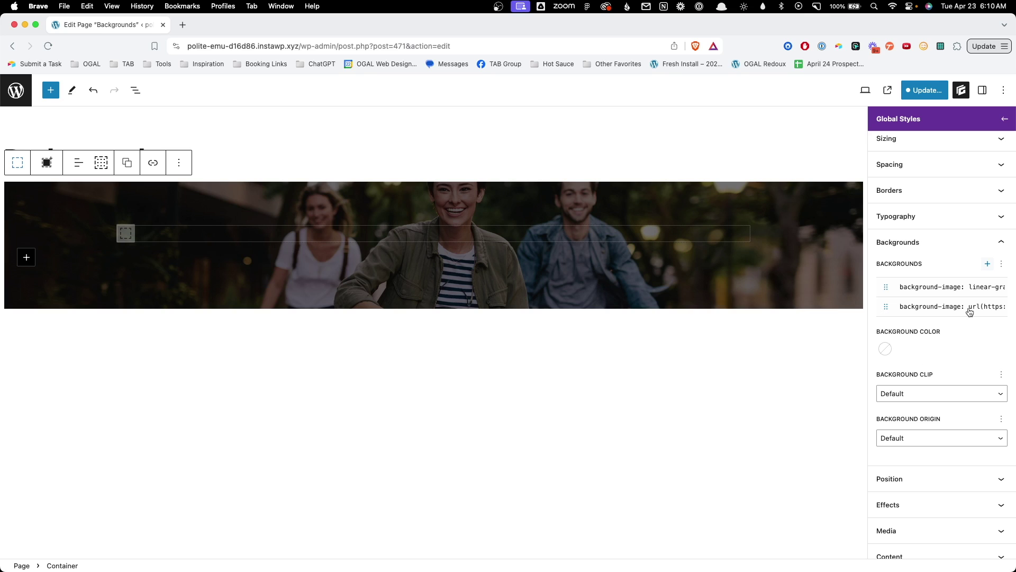
pyautogui.click(987, 267)
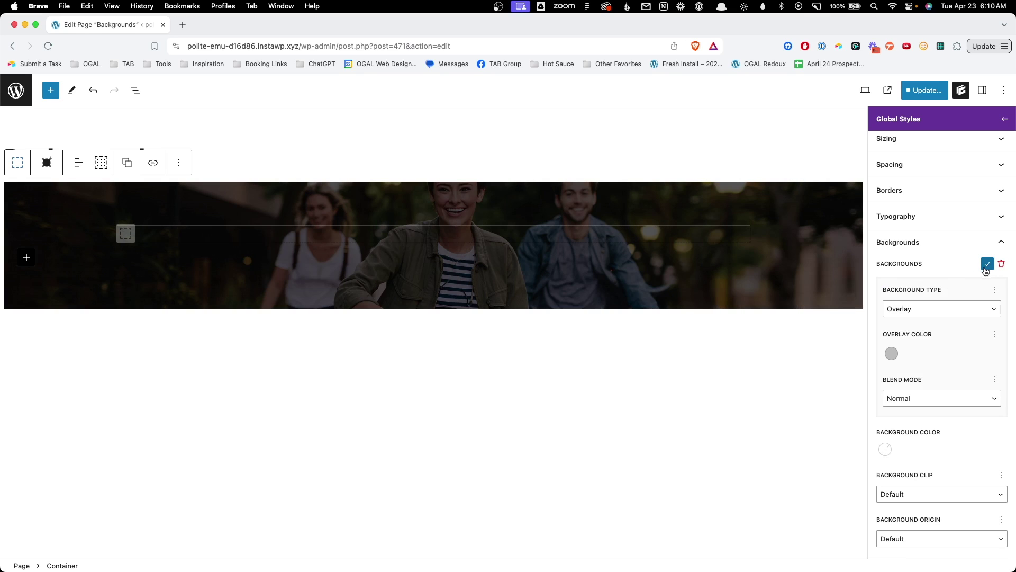
# Step: Make the new layer a linear gradient with a blue first colour stop
pyautogui.click(939, 312)
pyautogui.click(935, 298)
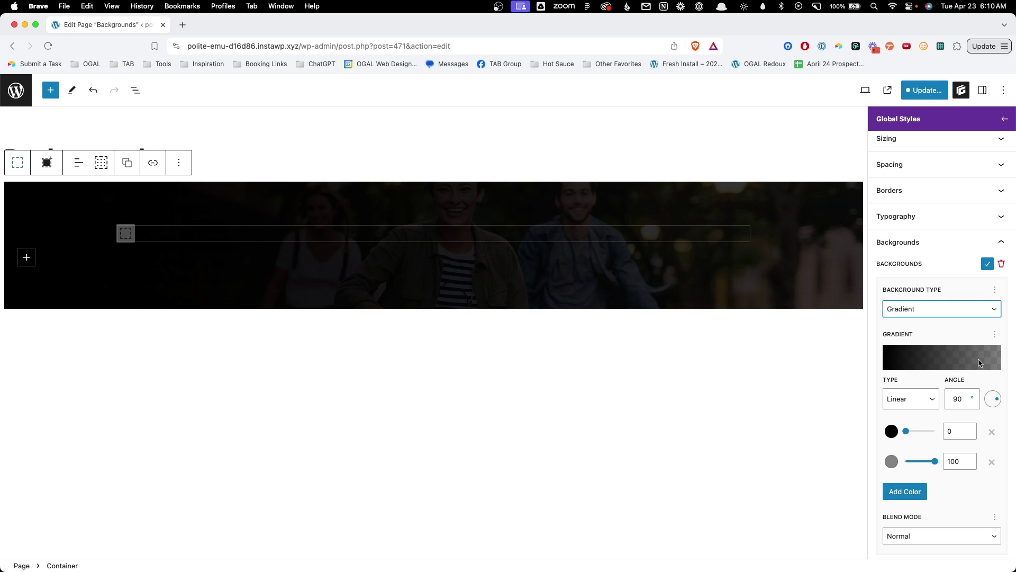
pyautogui.scroll(-3, 925, 366)
pyautogui.click(927, 291)
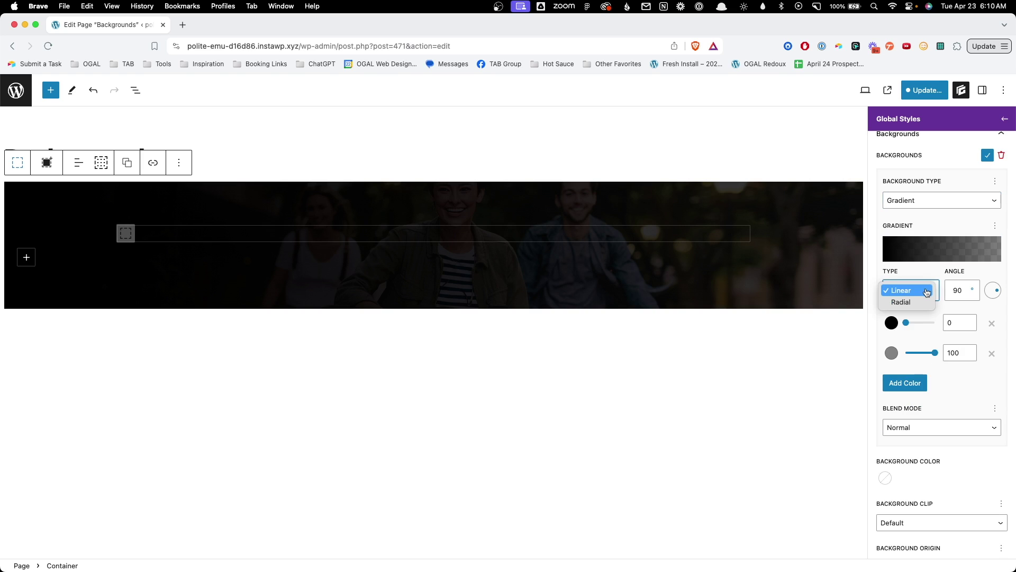
pyautogui.click(927, 291)
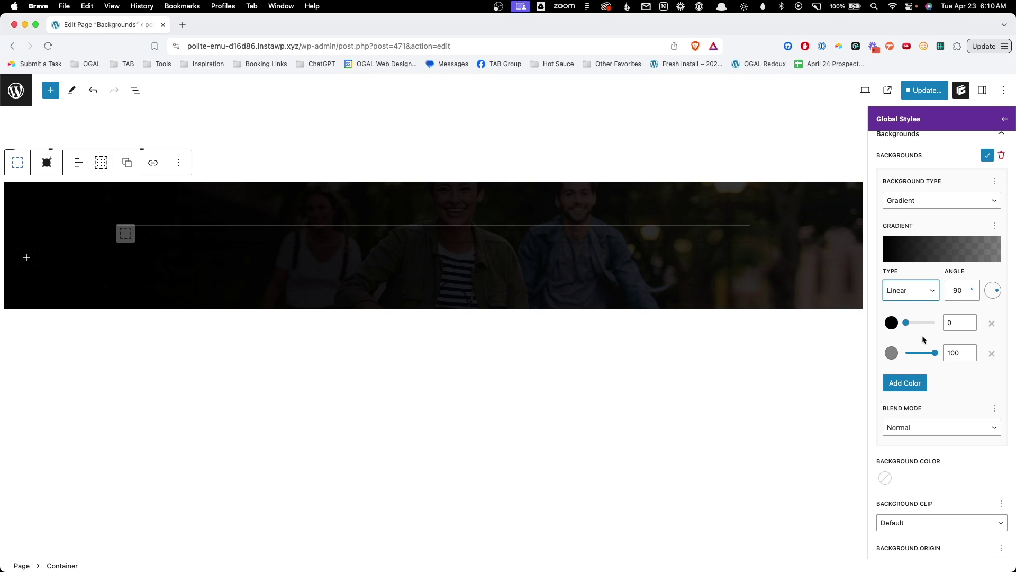
pyautogui.click(891, 322)
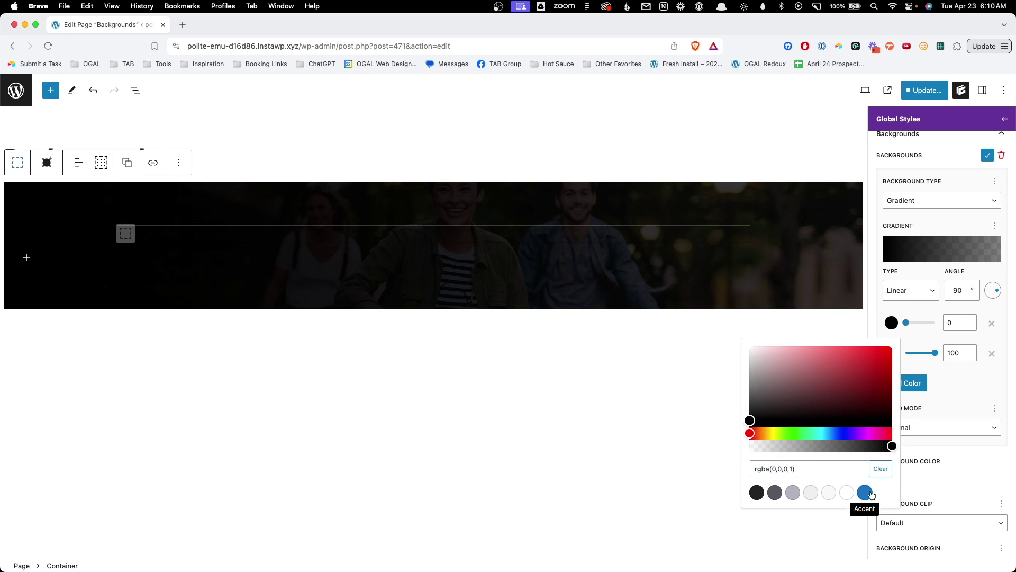
pyautogui.click(865, 492)
pyautogui.click(907, 348)
# Step: Set the second gradient stop to a fully opaque bright green
pyautogui.click(891, 352)
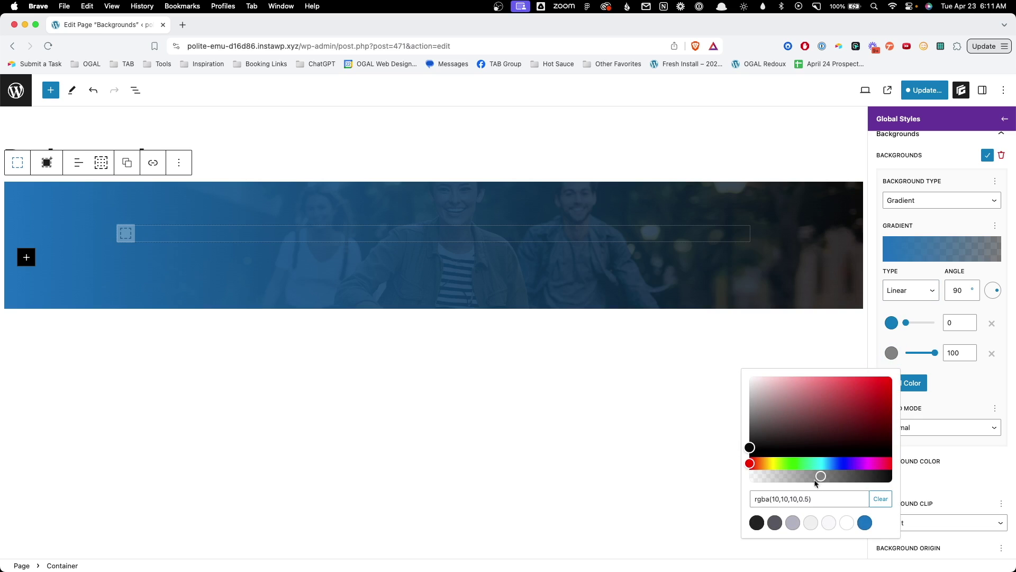
pyautogui.click(794, 459)
pyautogui.click(863, 377)
pyautogui.click(919, 338)
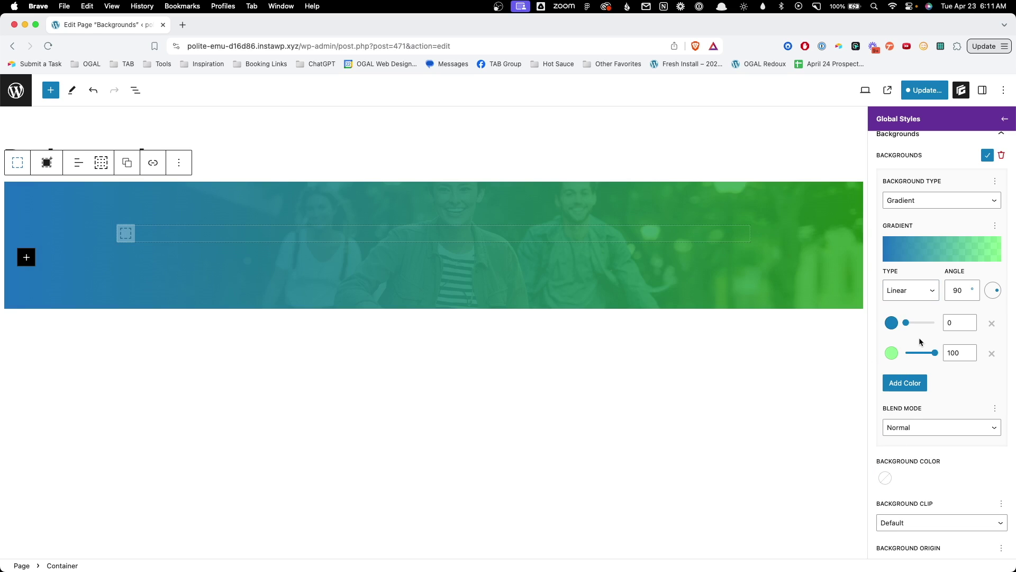
pyautogui.click(891, 353)
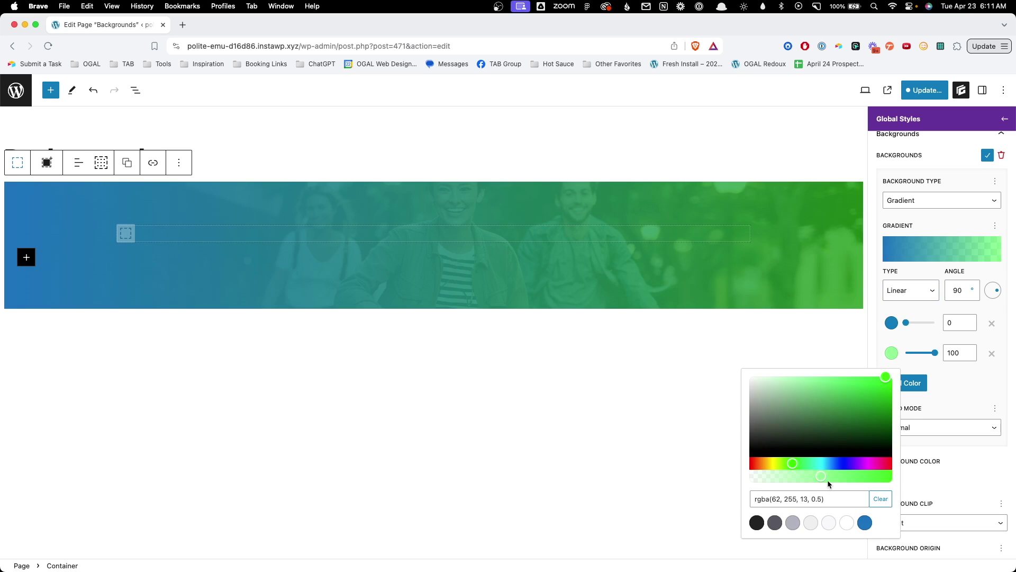
pyautogui.moveTo(828, 480); pyautogui.dragTo(930, 472)
pyautogui.click(918, 339)
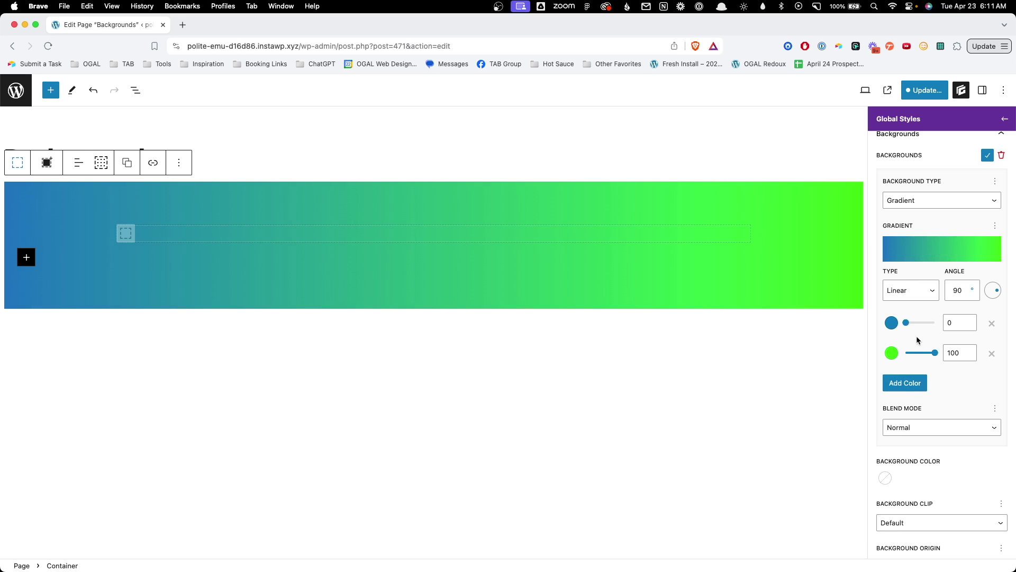
# Step: Add a bright magenta third stop and position the green stop at 50
pyautogui.click(907, 382)
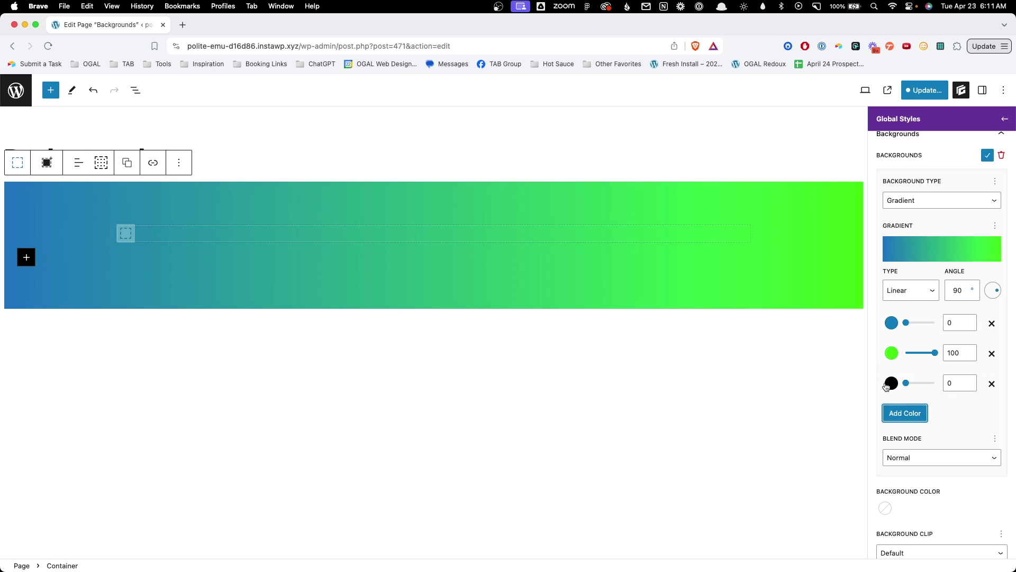
pyautogui.click(892, 383)
pyautogui.click(873, 494)
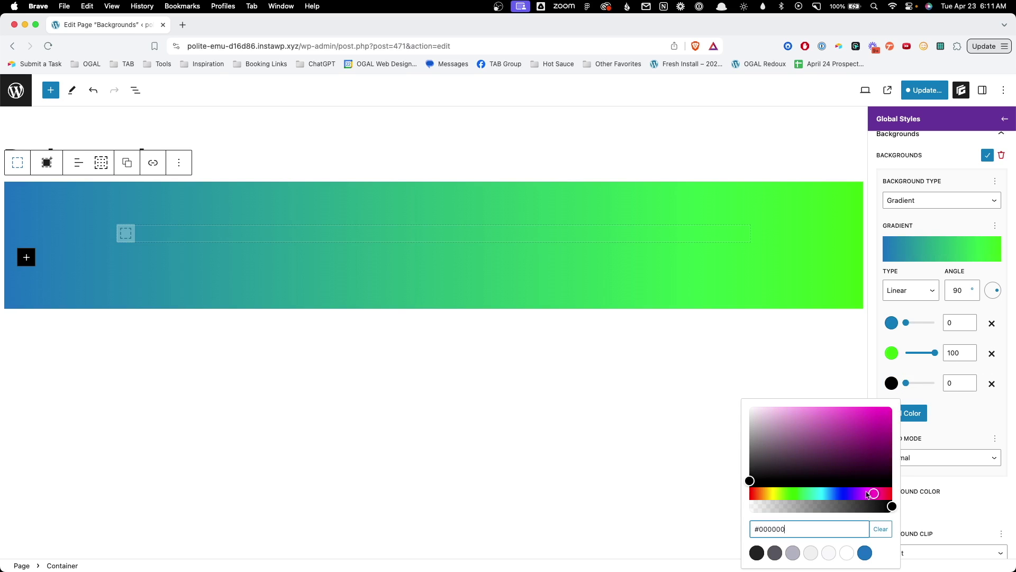
pyautogui.click(863, 426)
pyautogui.click(940, 396)
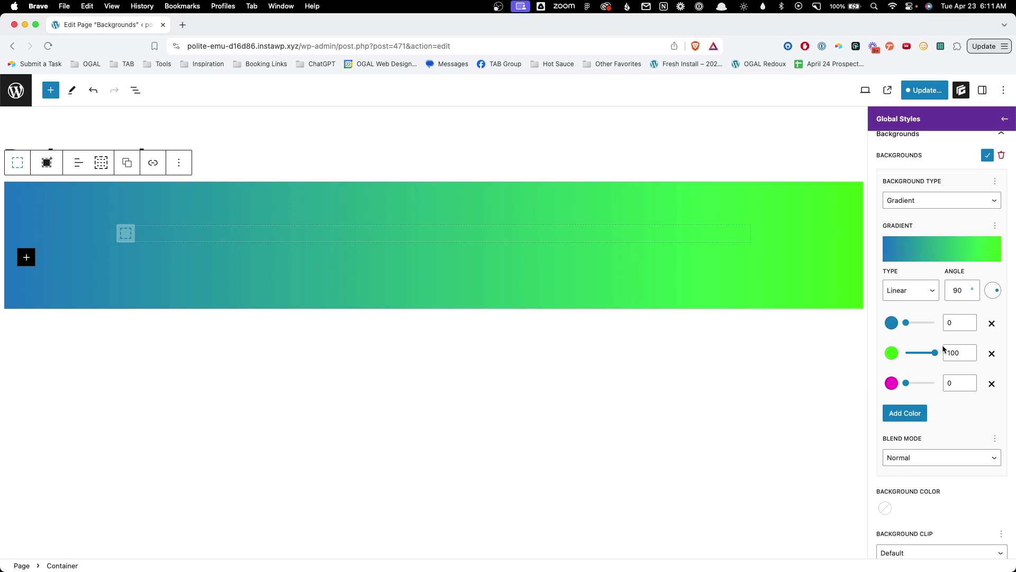
pyautogui.moveTo(934, 355); pyautogui.dragTo(935, 385)
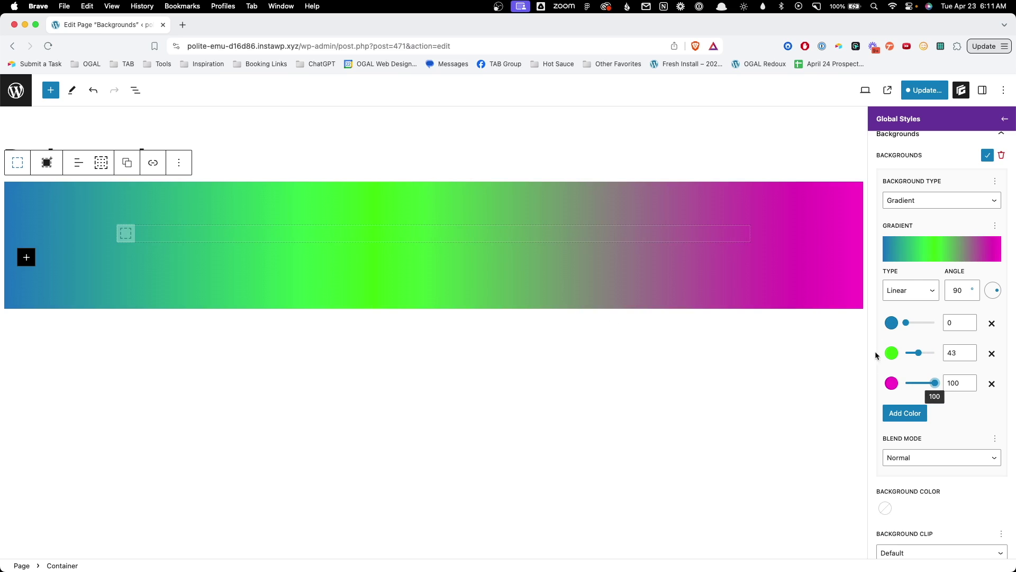
pyautogui.doubleClick(958, 352)
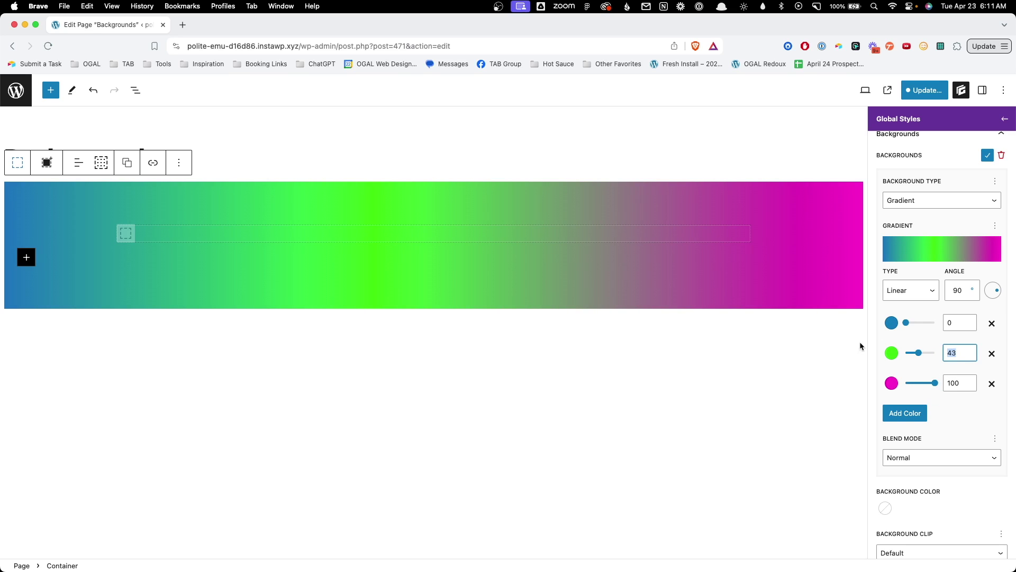
pyautogui.write('50')
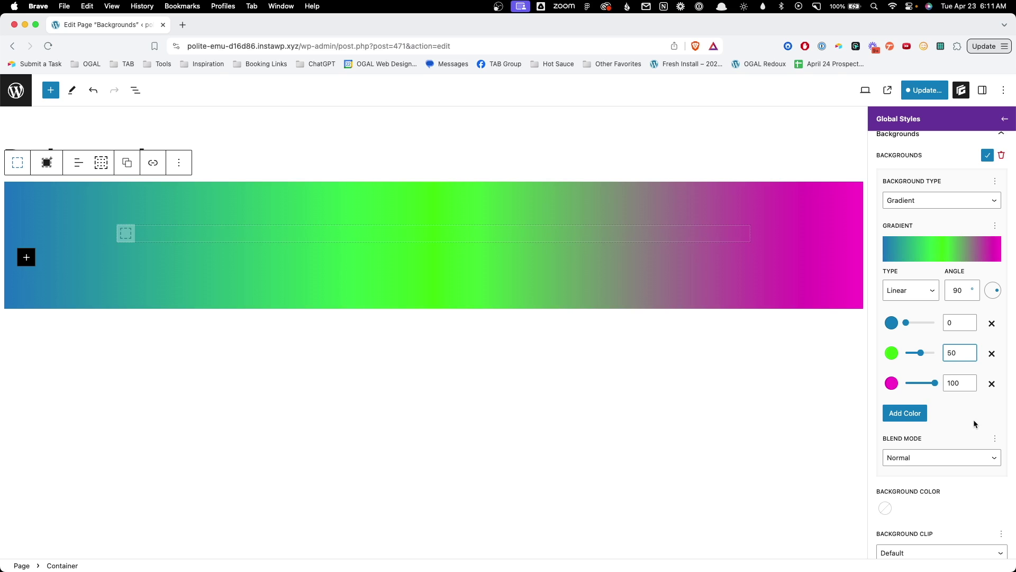
pyautogui.scroll(-1, 958, 439)
# Step: Switch the gradient layer's blend mode from Multiply to Overlay and close the layer
pyautogui.click(903, 456)
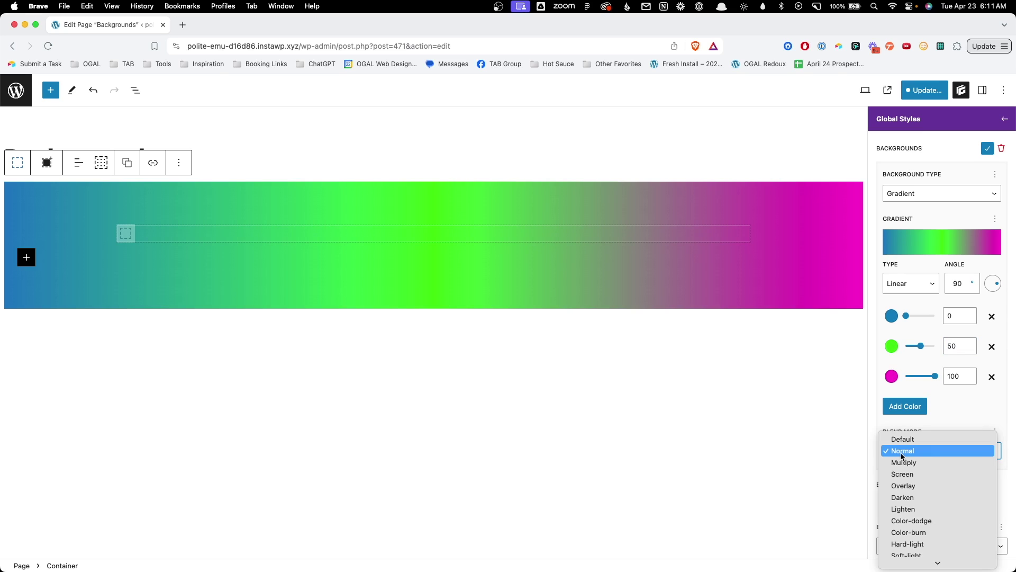
pyautogui.click(907, 462)
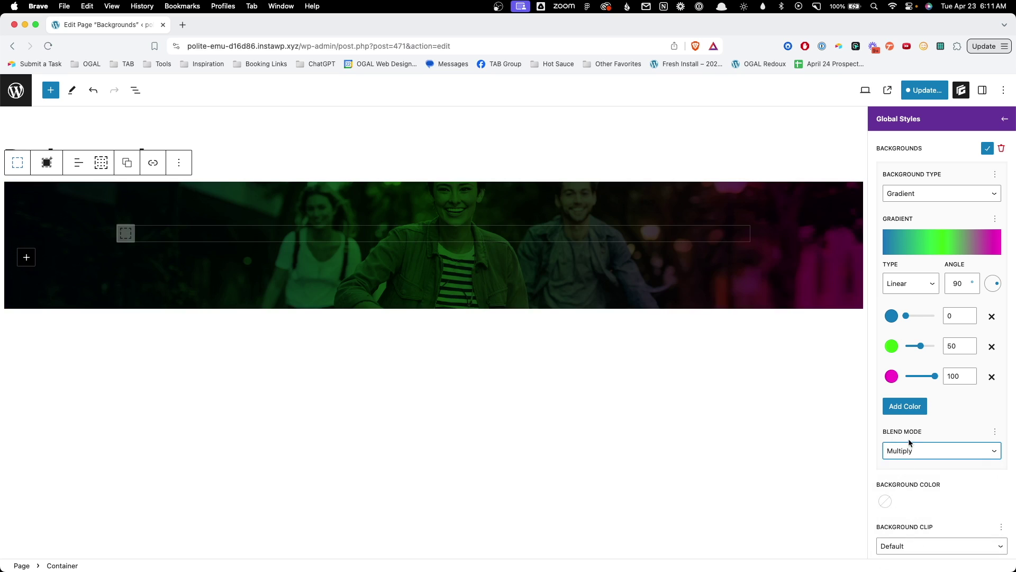
pyautogui.click(909, 450)
pyautogui.click(915, 474)
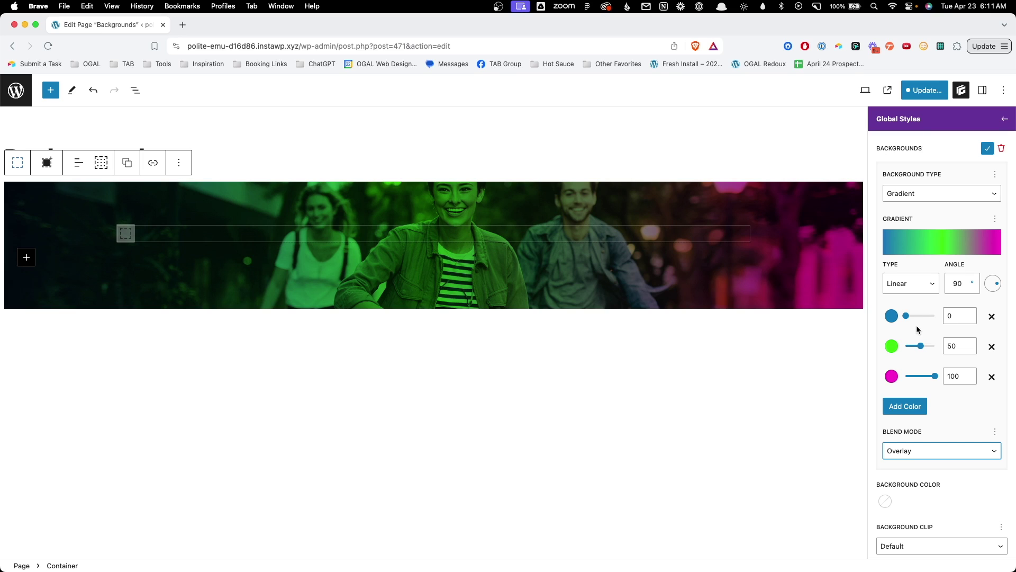
pyautogui.click(987, 149)
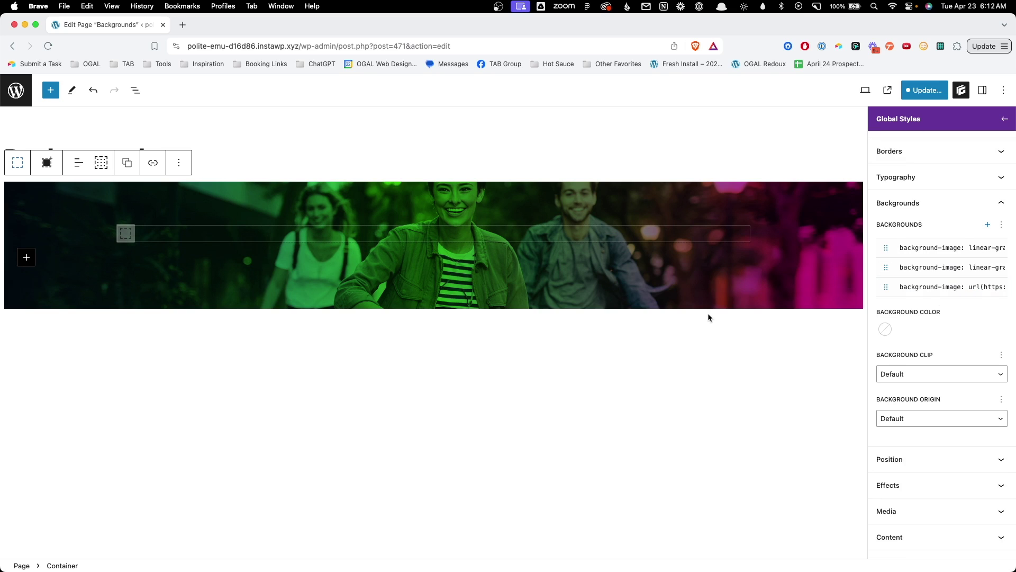
pyautogui.scroll(3, 903, 255)
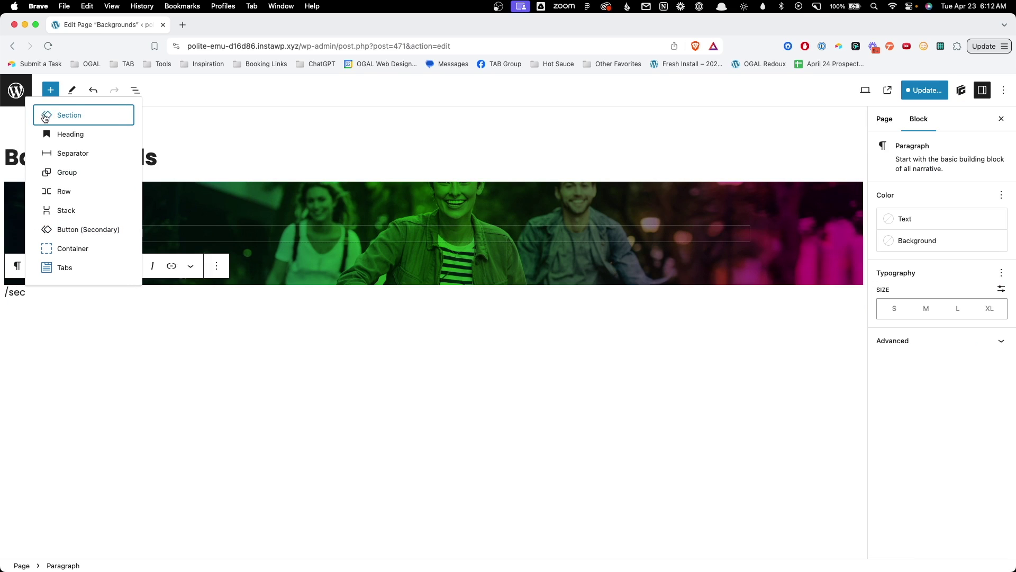
# Step: Insert a Section container below the hero, apply .background-demo, and open that class for editing
pyautogui.click(50, 116)
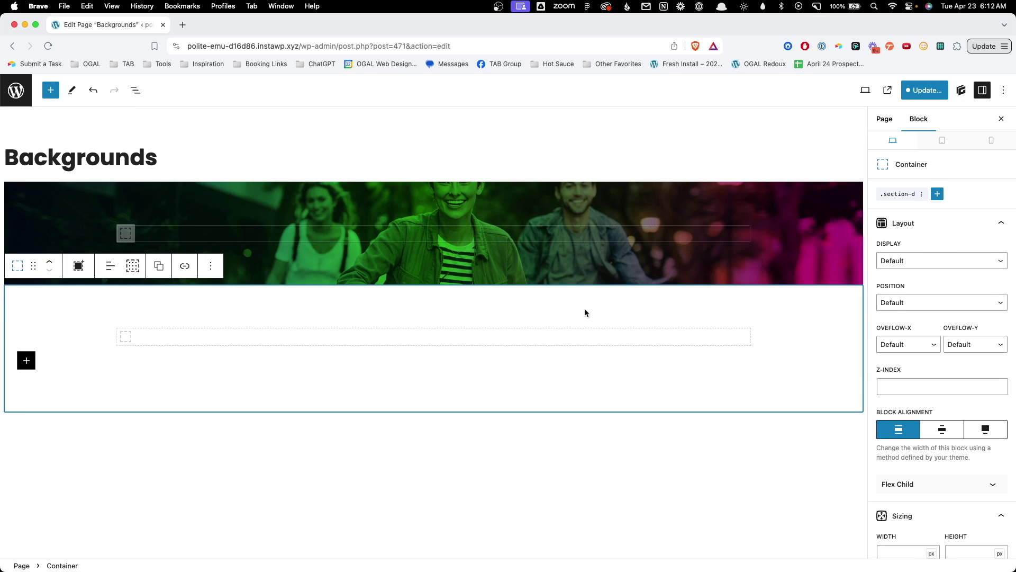
pyautogui.click(937, 194)
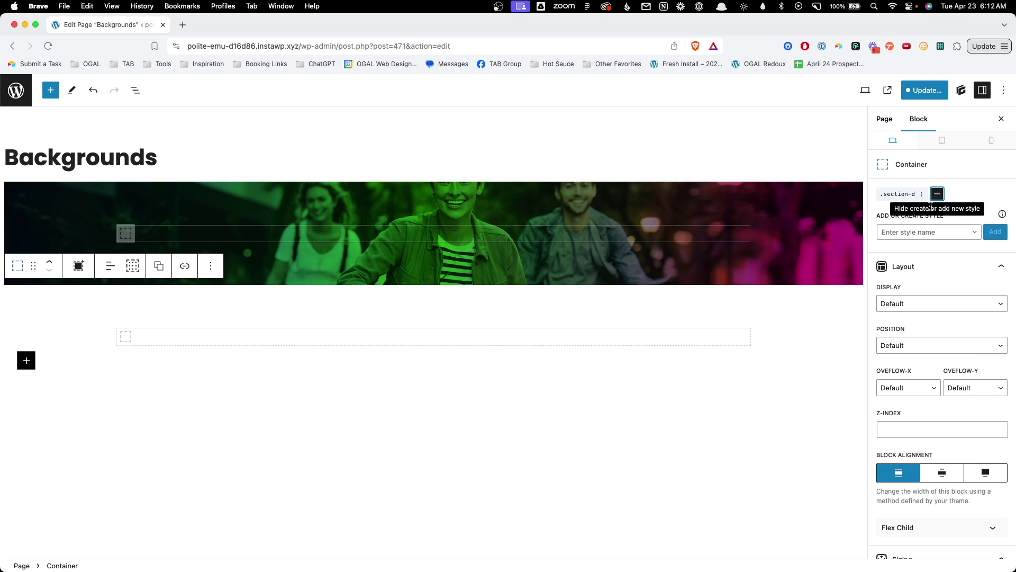
pyautogui.click(928, 231)
pyautogui.write('back')
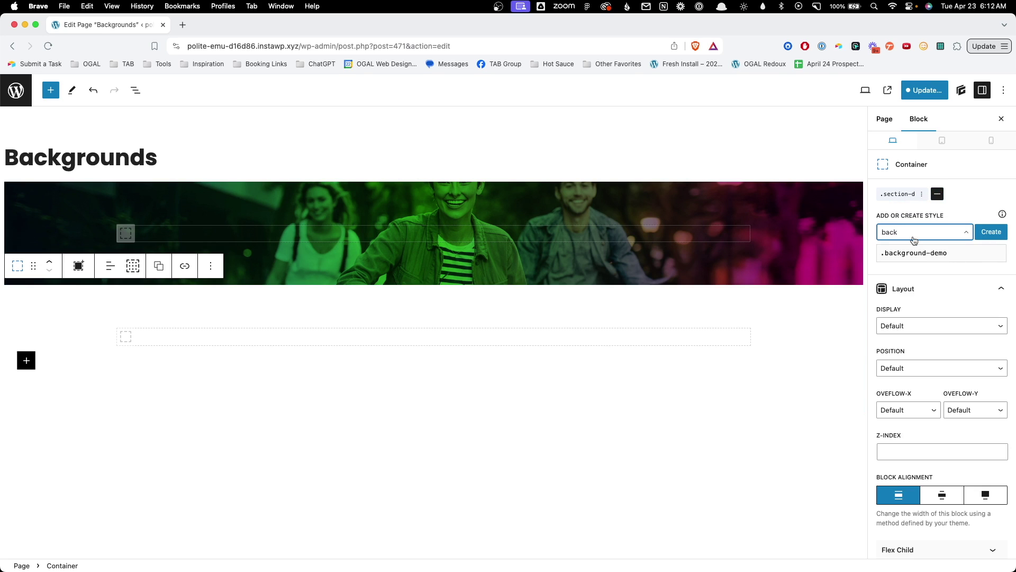
pyautogui.click(909, 253)
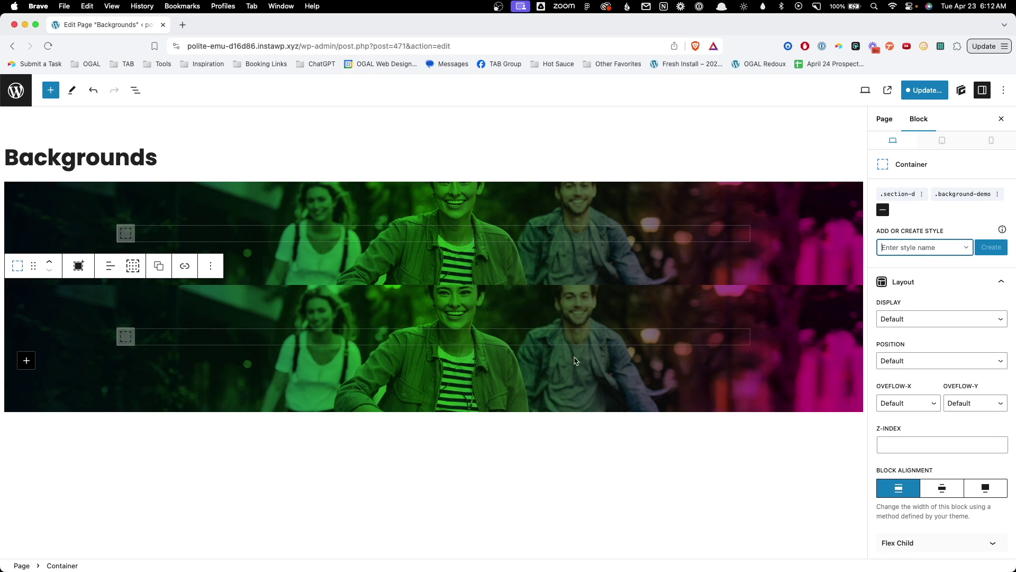
pyautogui.click(32, 325)
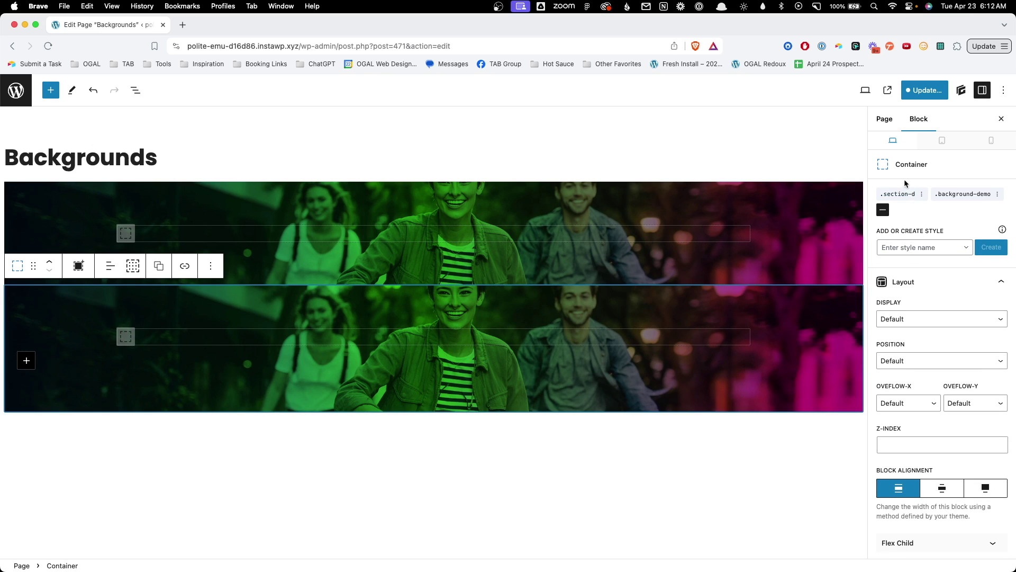
pyautogui.click(959, 194)
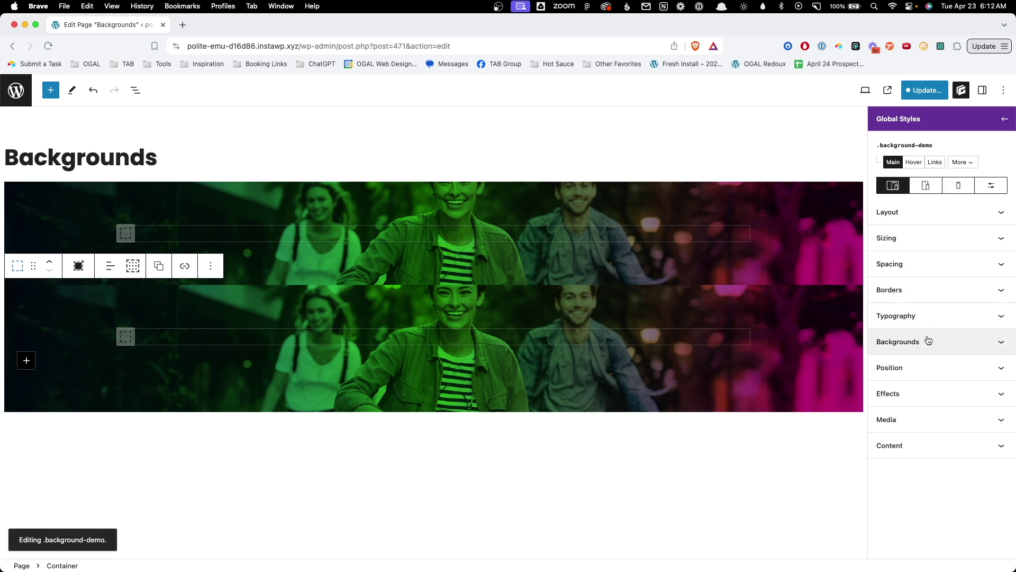
# Step: Swap the third layer's photo for the smiling couple image, then delete both containers
pyautogui.click(951, 340)
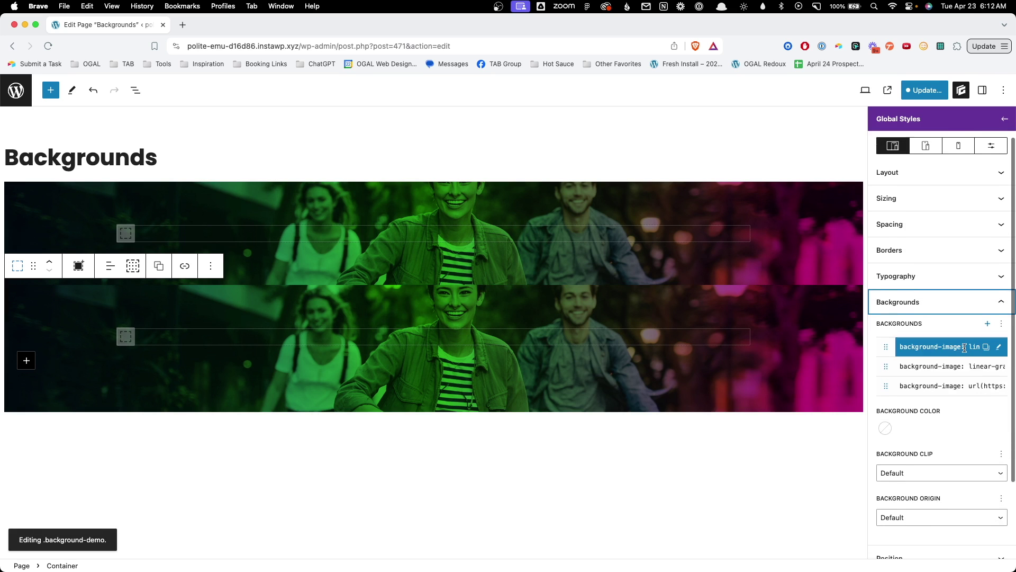
pyautogui.click(999, 386)
pyautogui.click(976, 407)
pyautogui.click(140, 222)
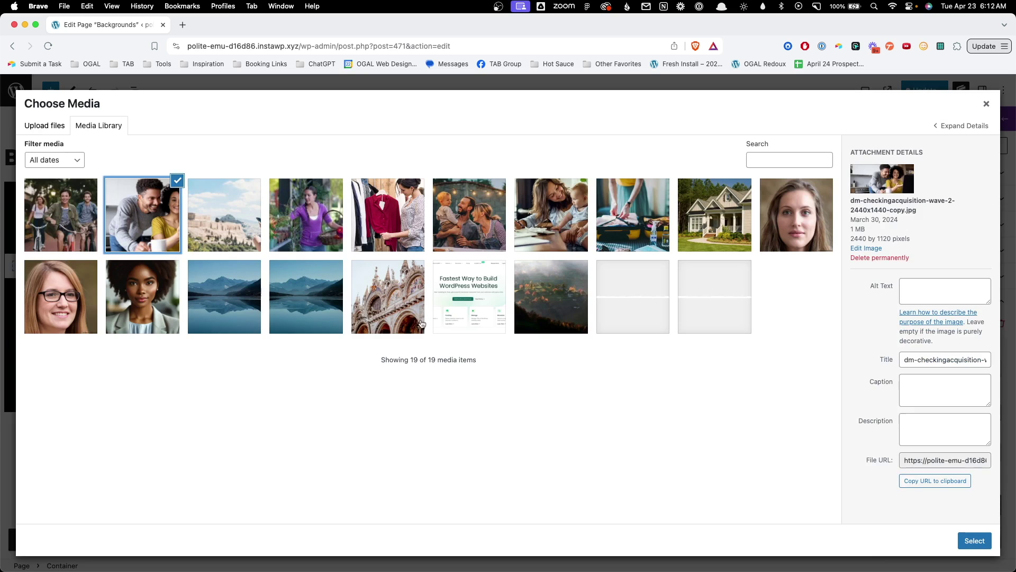
pyautogui.click(975, 541)
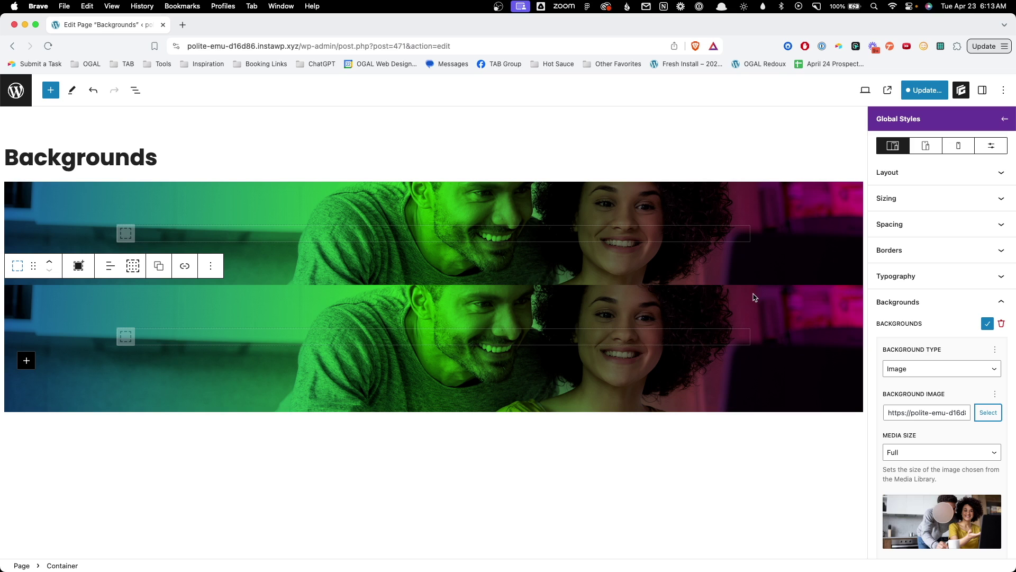
pyautogui.click(72, 348)
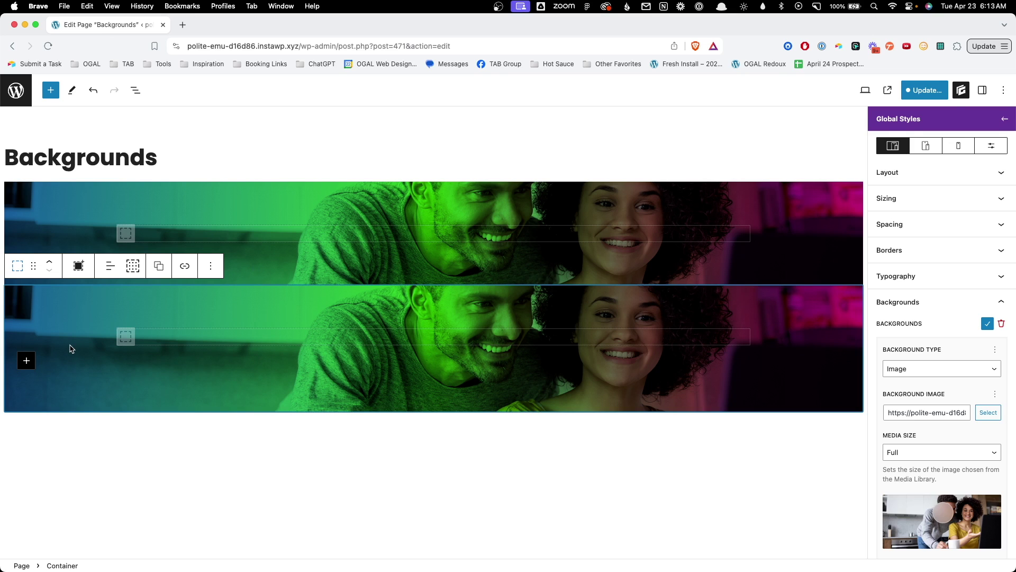
pyautogui.press('BackSpace')
pyautogui.press('BackSpace')
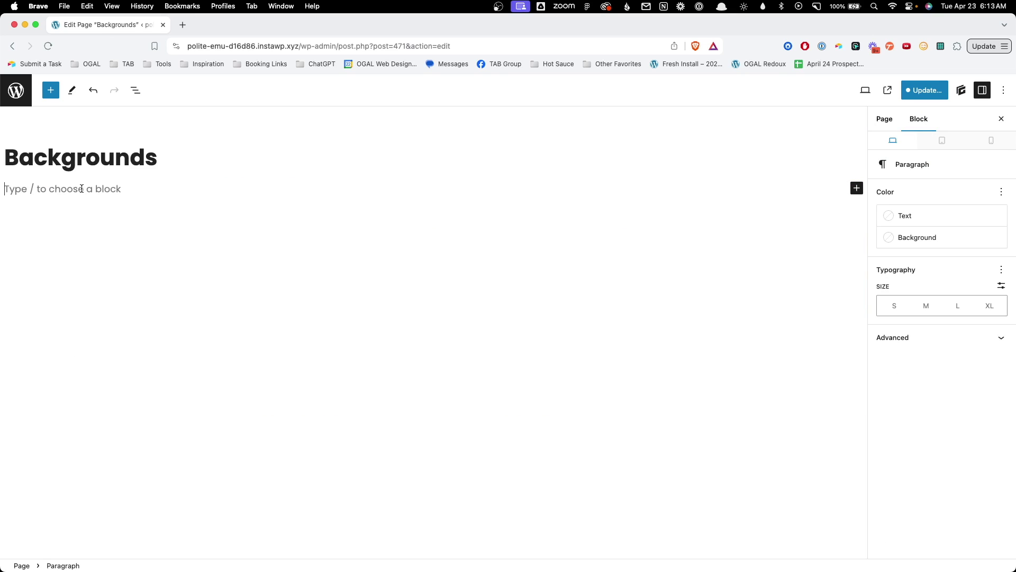
# Step: Insert a Section container with /sec and set its Min Height to 500 px
pyautogui.write('/sec')
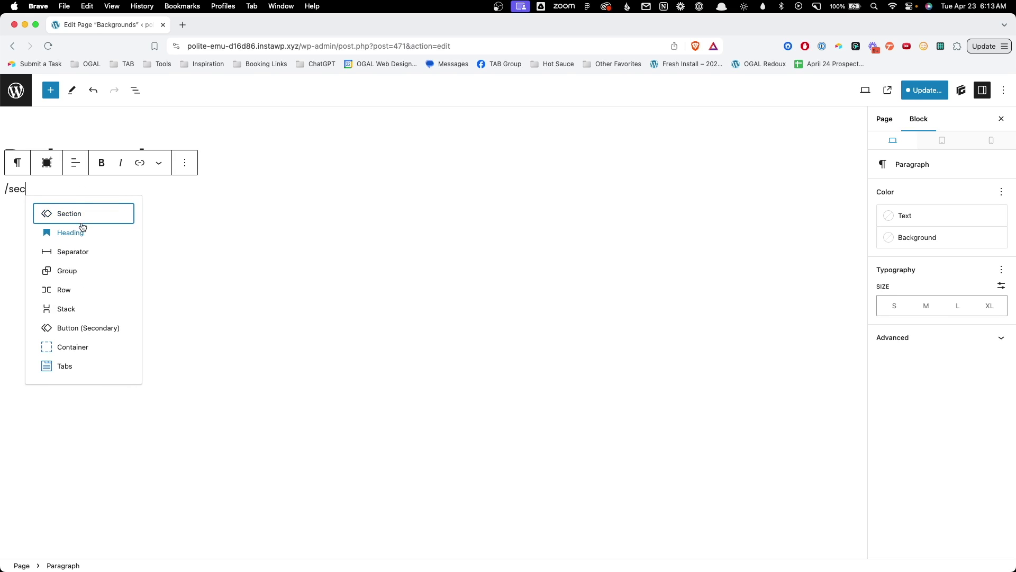
pyautogui.click(87, 221)
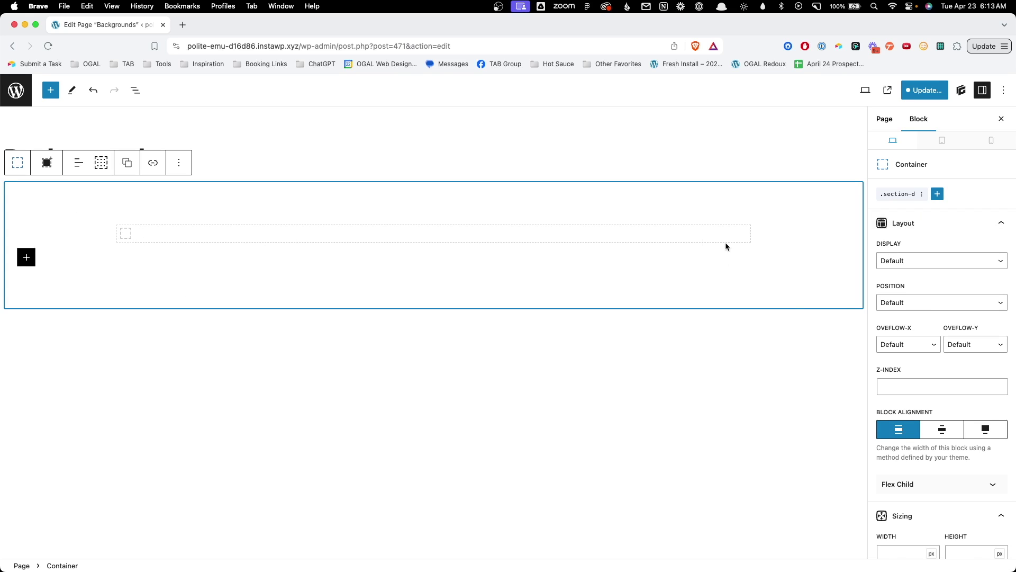
pyautogui.scroll(-5, 985, 365)
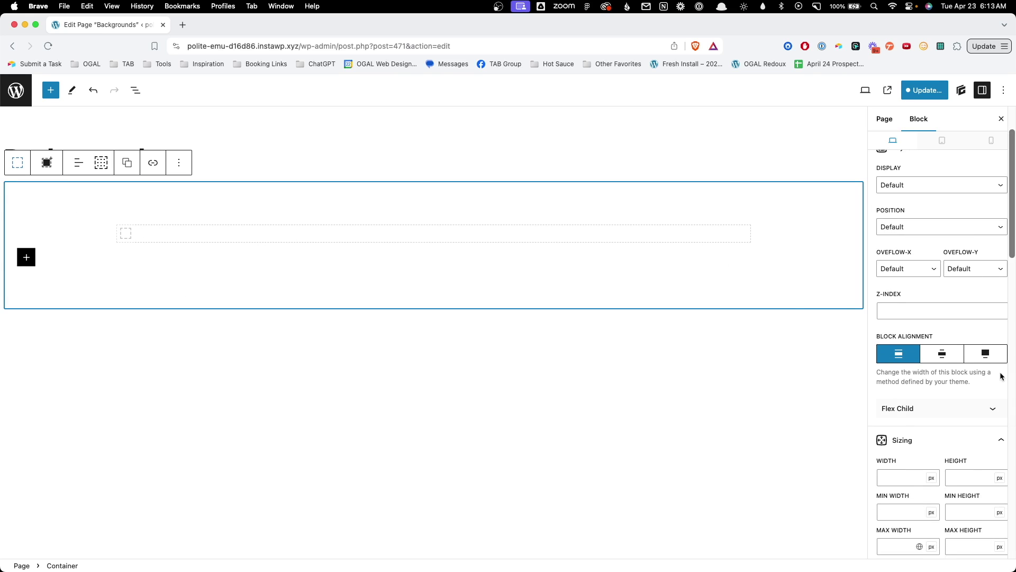
pyautogui.click(979, 419)
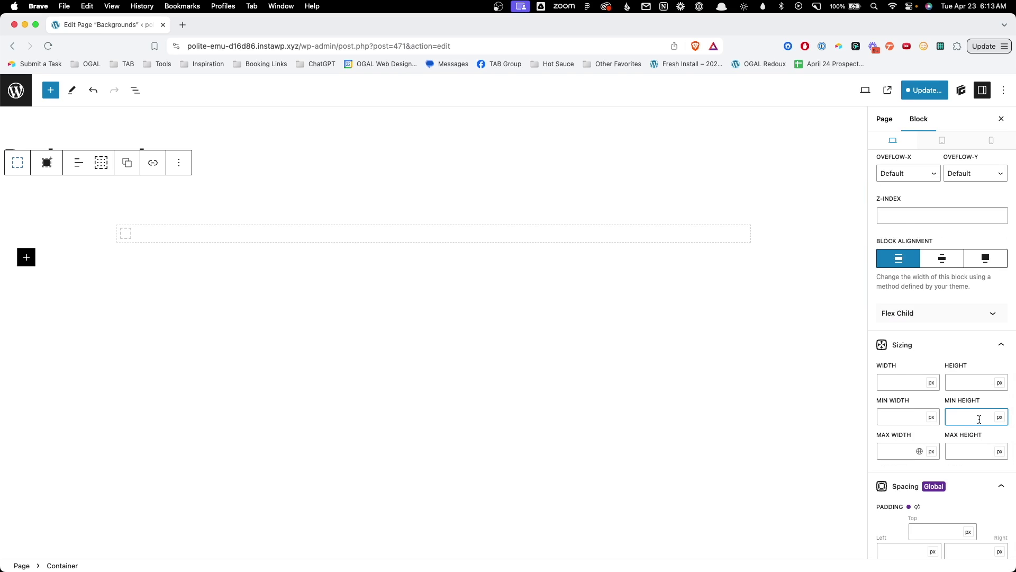
pyautogui.click(799, 282)
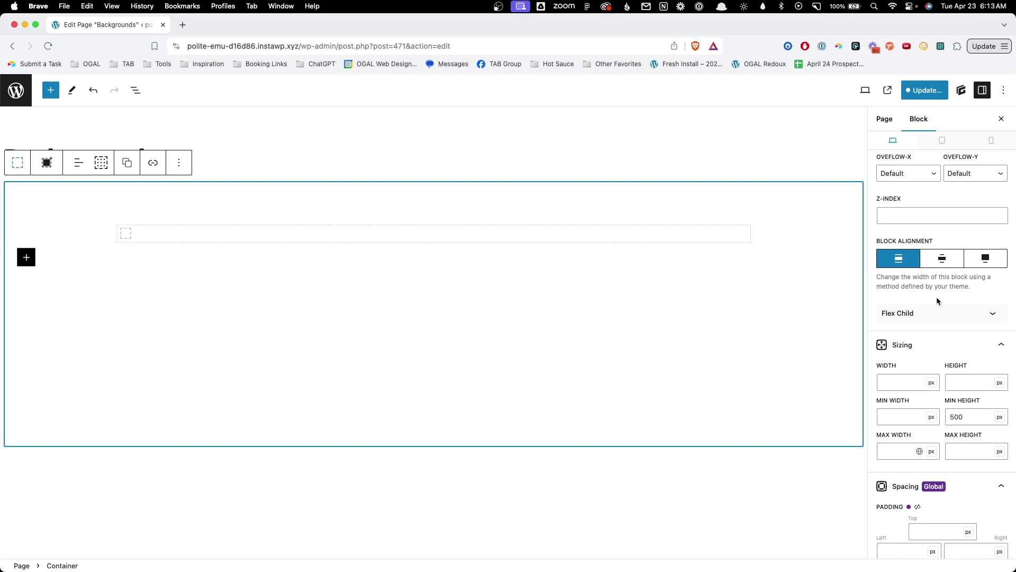
pyautogui.scroll(-5, 953, 329)
pyautogui.scroll(-15, 958, 331)
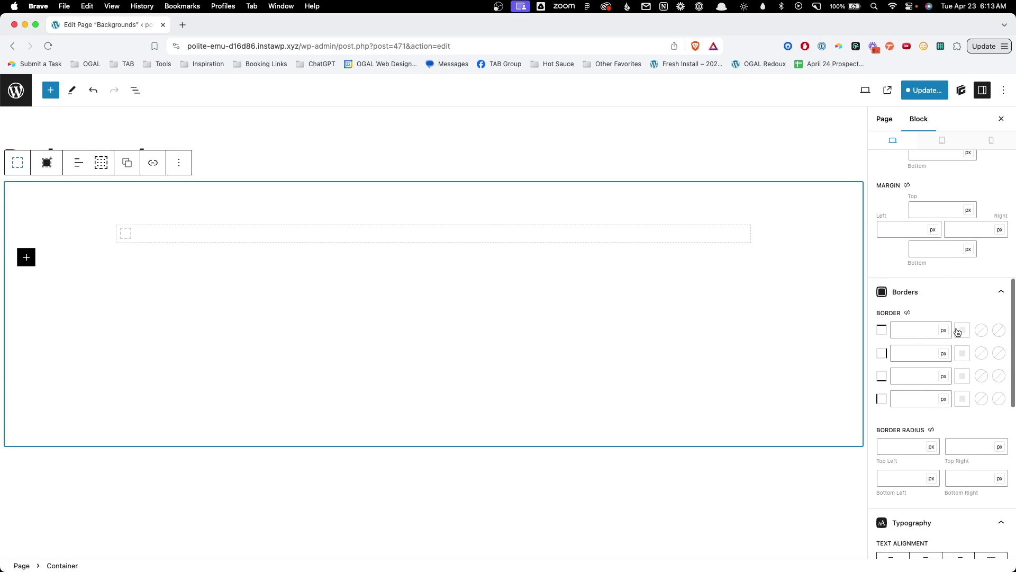
pyautogui.scroll(-8, 957, 349)
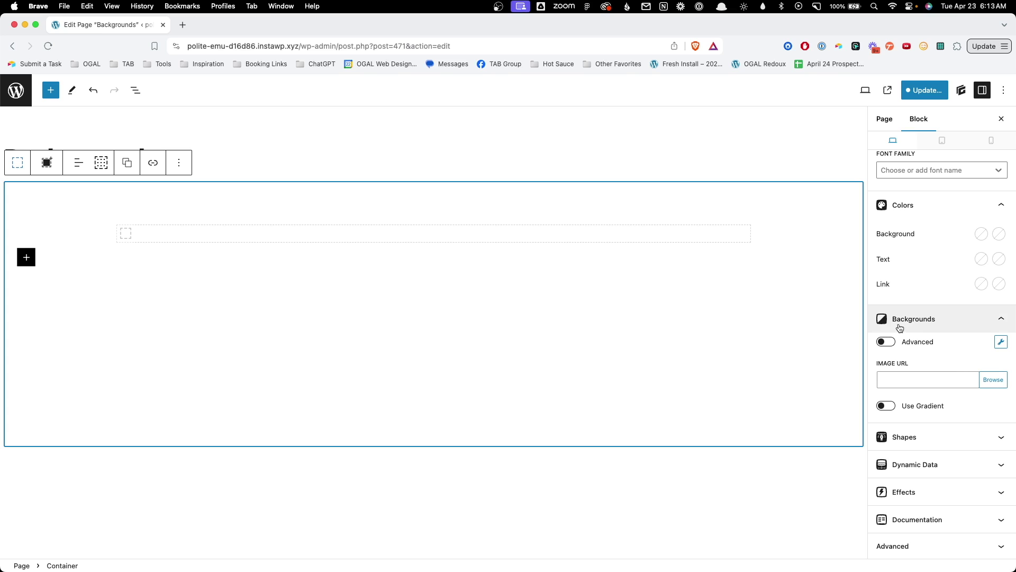
# Step: Set the cyclists photo as the container's background image and enter the class name gradient-overlay
pyautogui.click(990, 376)
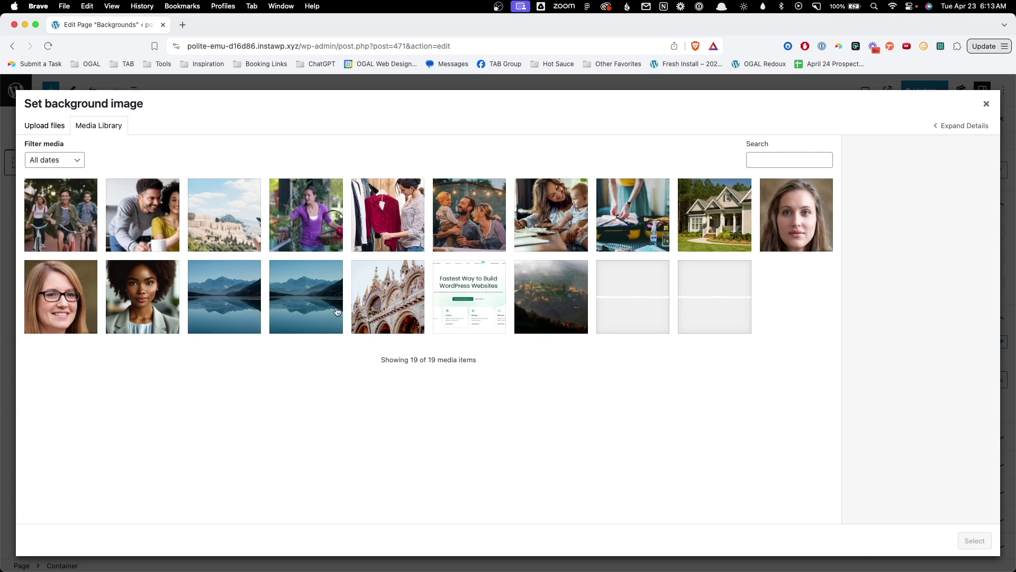
pyautogui.click(88, 222)
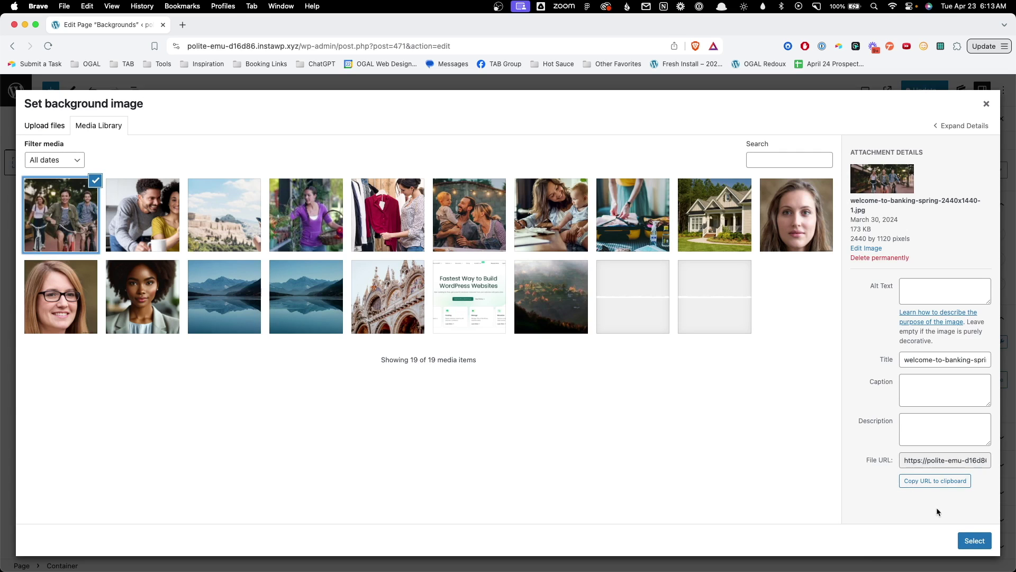
pyautogui.click(973, 540)
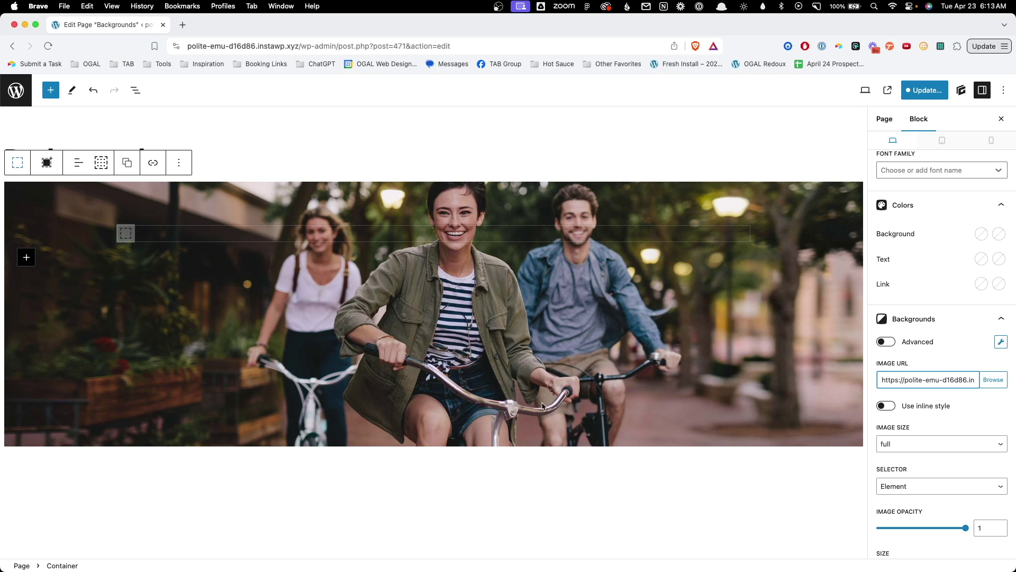
pyautogui.scroll(15, 941, 254)
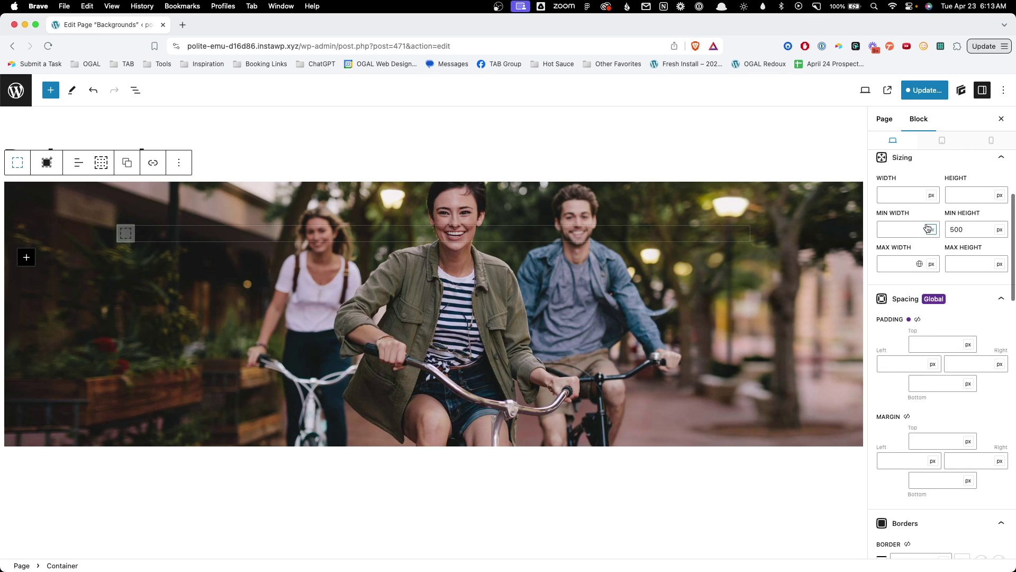
pyautogui.click(972, 194)
pyautogui.write('gradi')
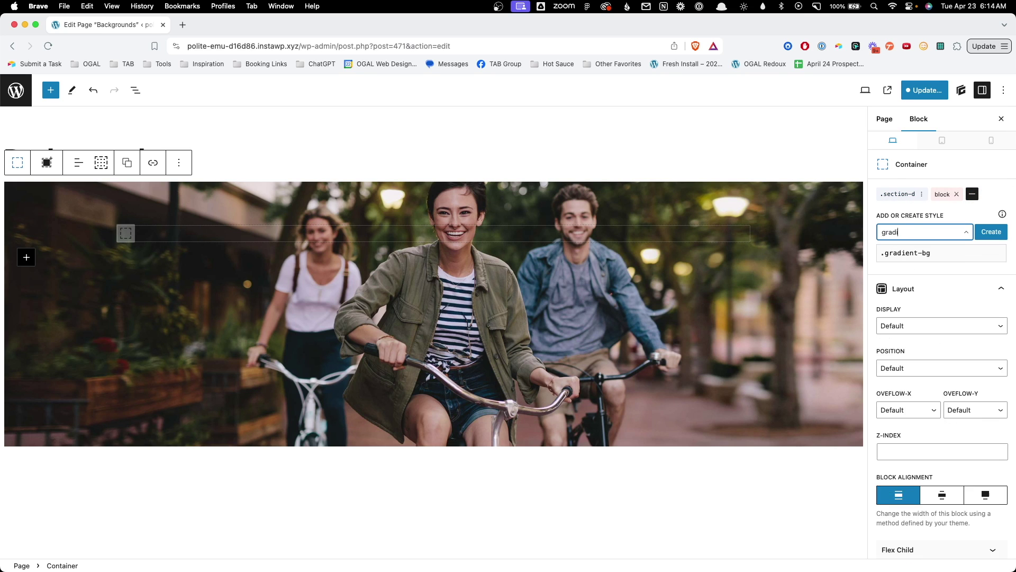
pyautogui.write('ent-overlay')
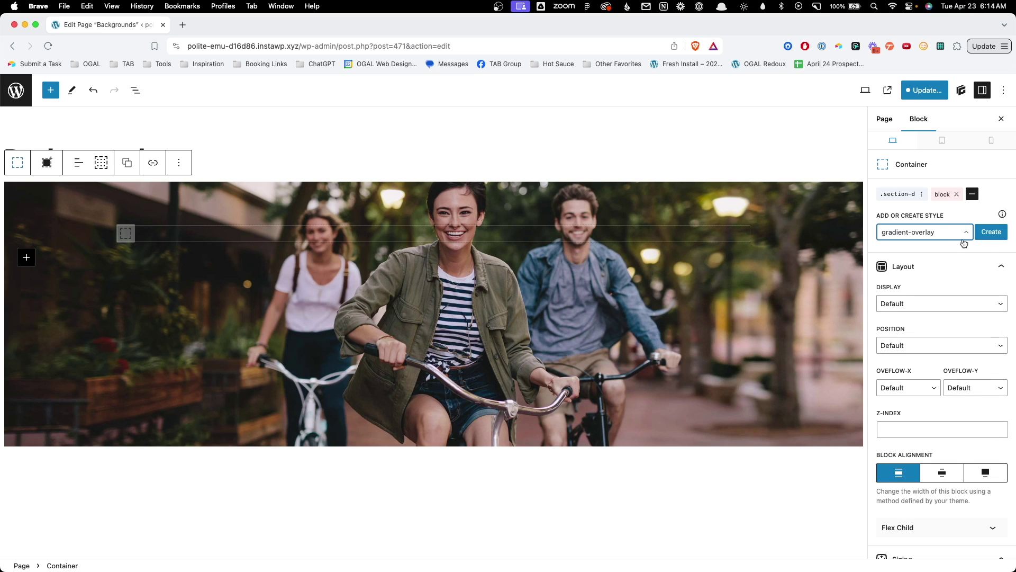
# Step: Create the blank .gradient-overlay global style and begin editing its positioning
pyautogui.click(1002, 239)
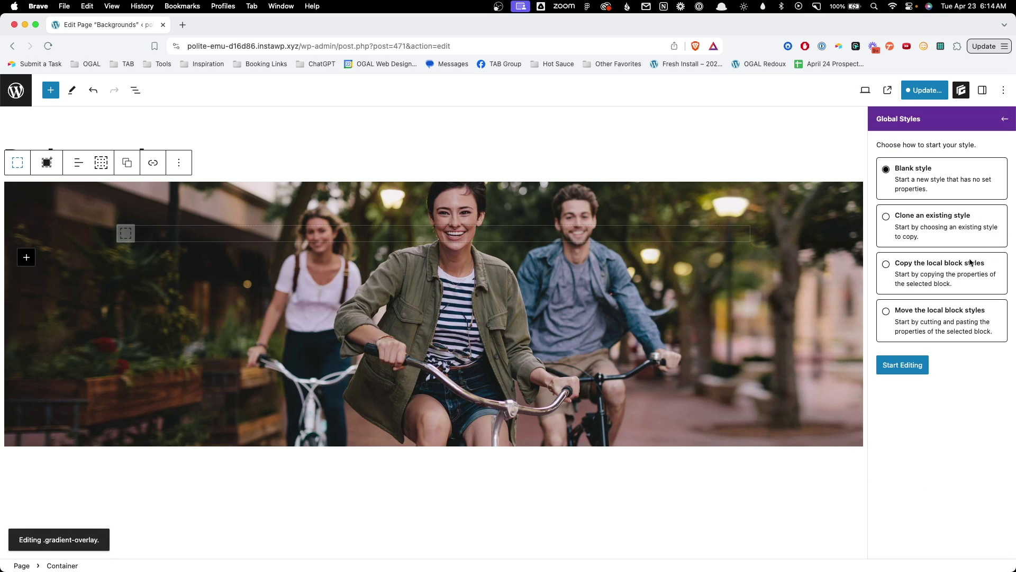
pyautogui.click(918, 361)
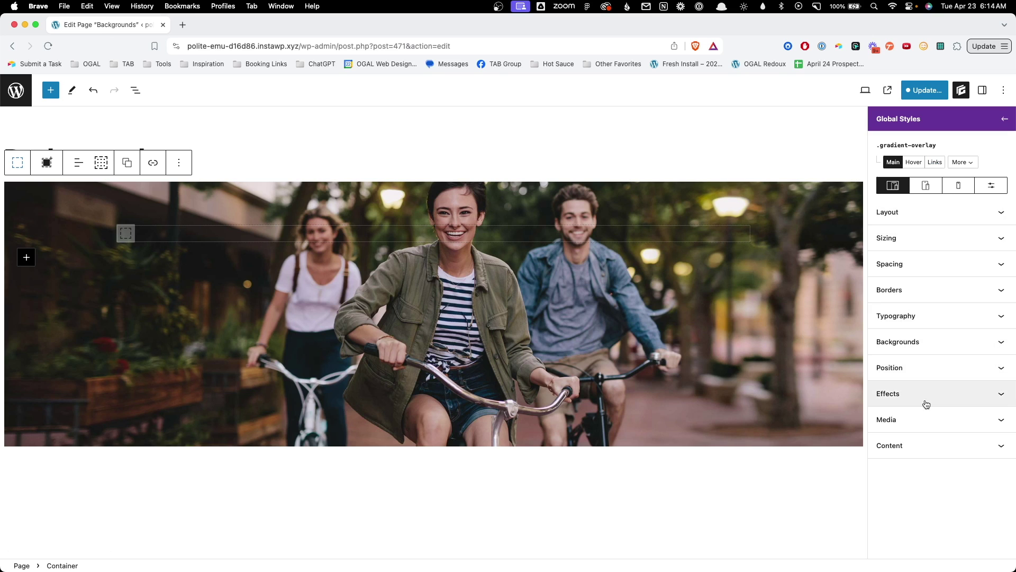
pyautogui.click(924, 367)
# Step: Give .gradient-overlay Relative positioning and create its &:after pseudo-element selector
pyautogui.click(897, 405)
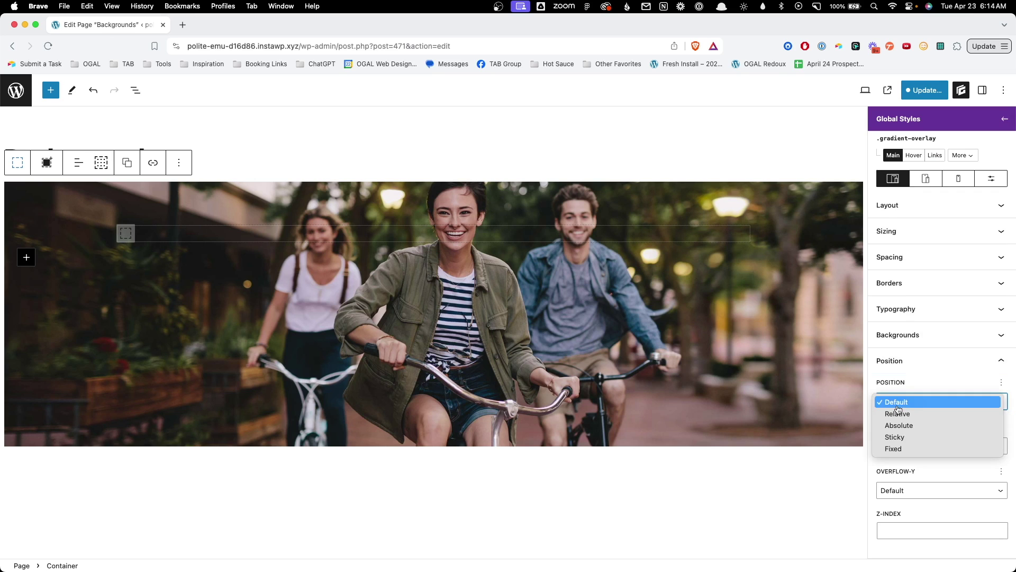
pyautogui.click(917, 415)
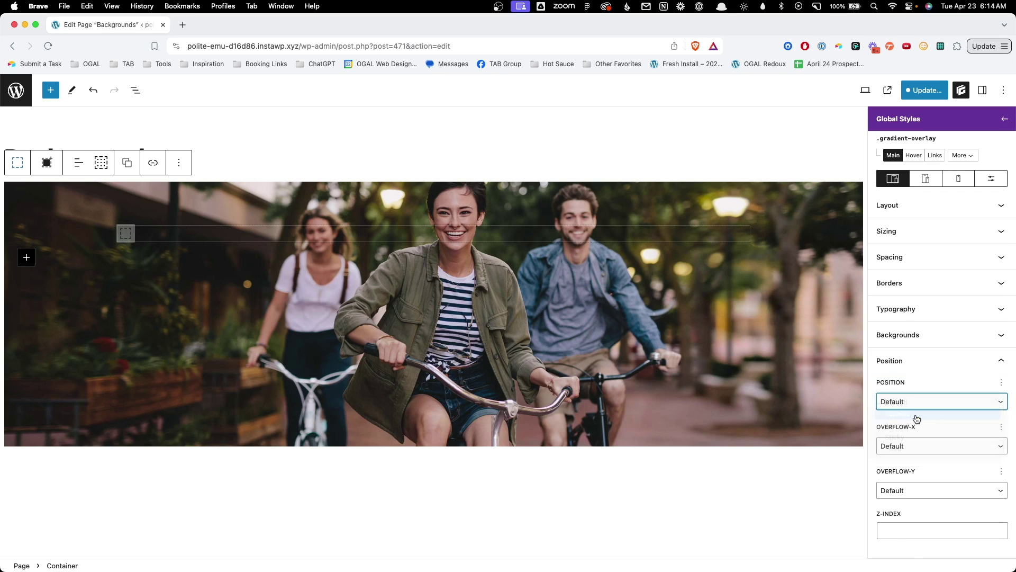
pyautogui.click(965, 159)
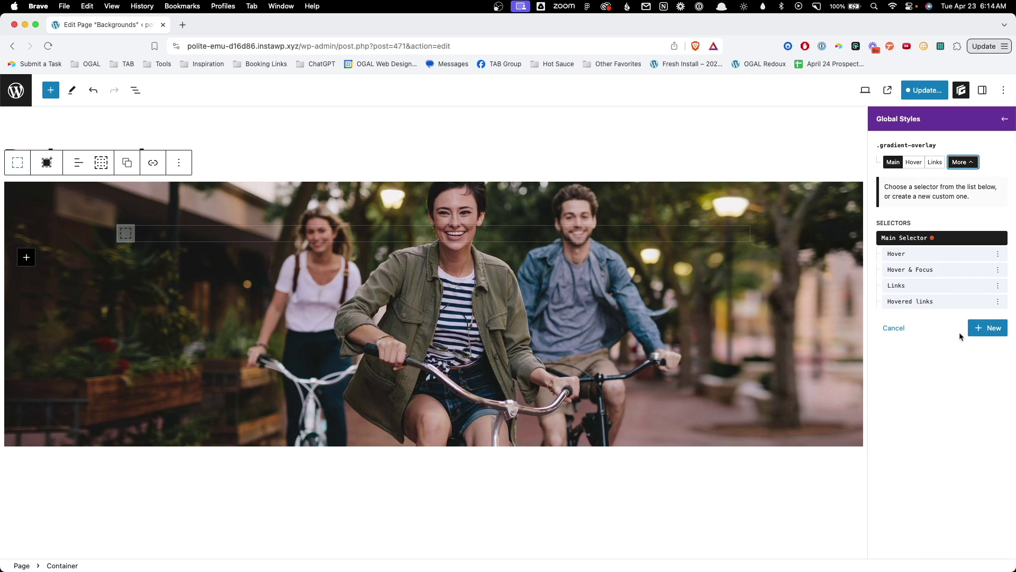
pyautogui.click(977, 334)
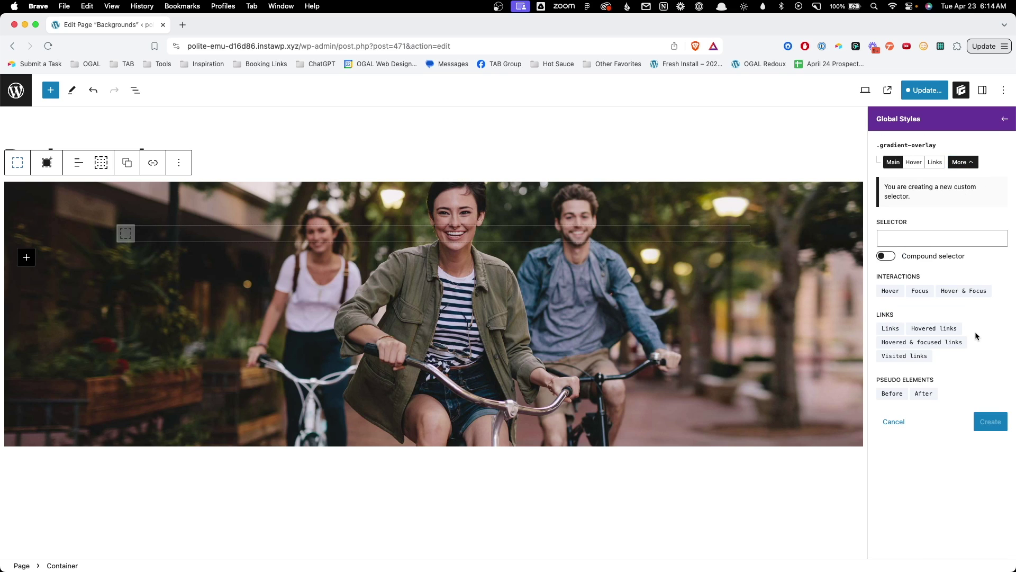
pyautogui.click(924, 395)
pyautogui.click(989, 425)
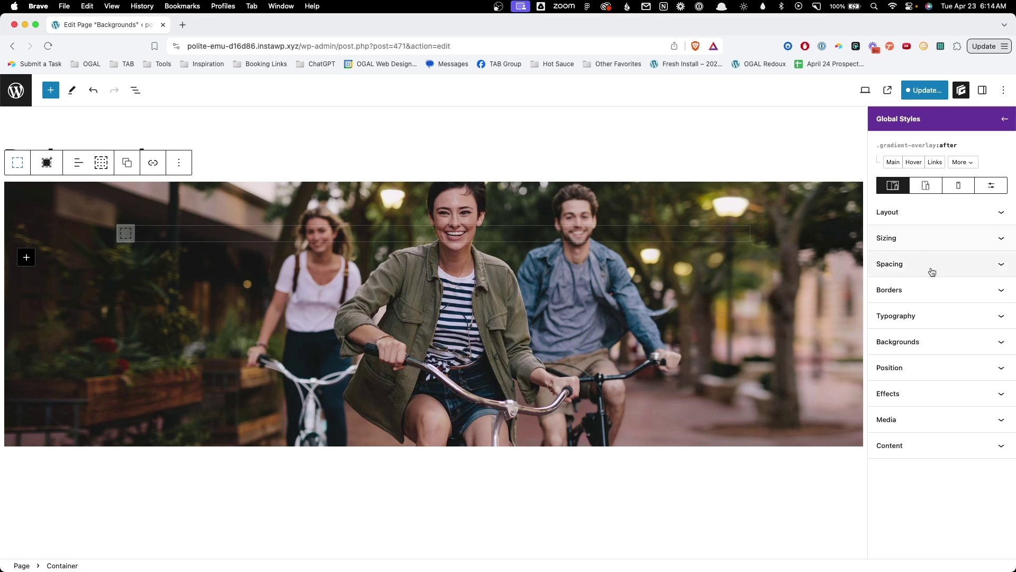
# Step: Make the &:after element Absolute with Top, Left, Right and Bottom all 0
pyautogui.click(921, 368)
pyautogui.click(920, 402)
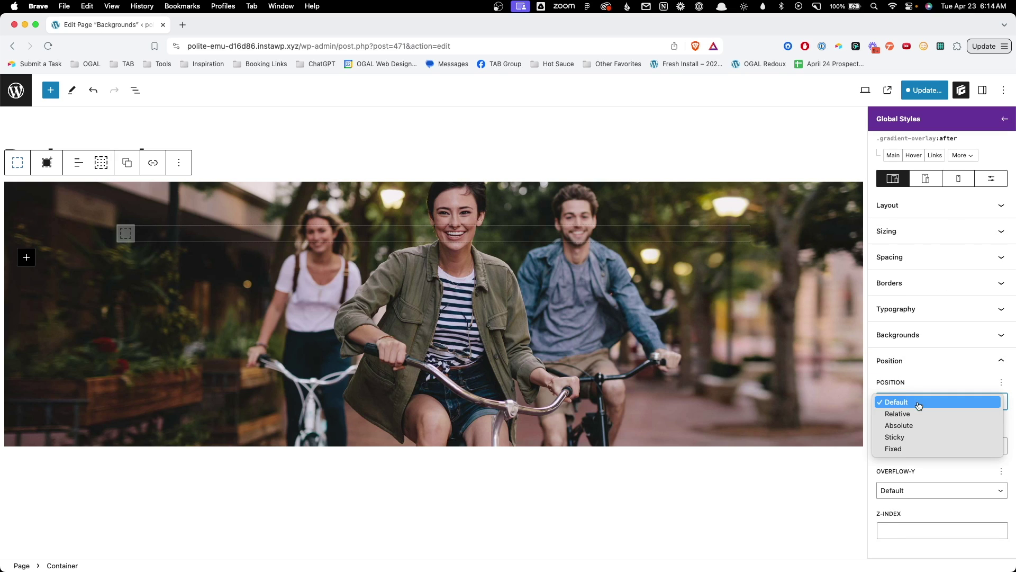
pyautogui.click(921, 426)
pyautogui.click(927, 437)
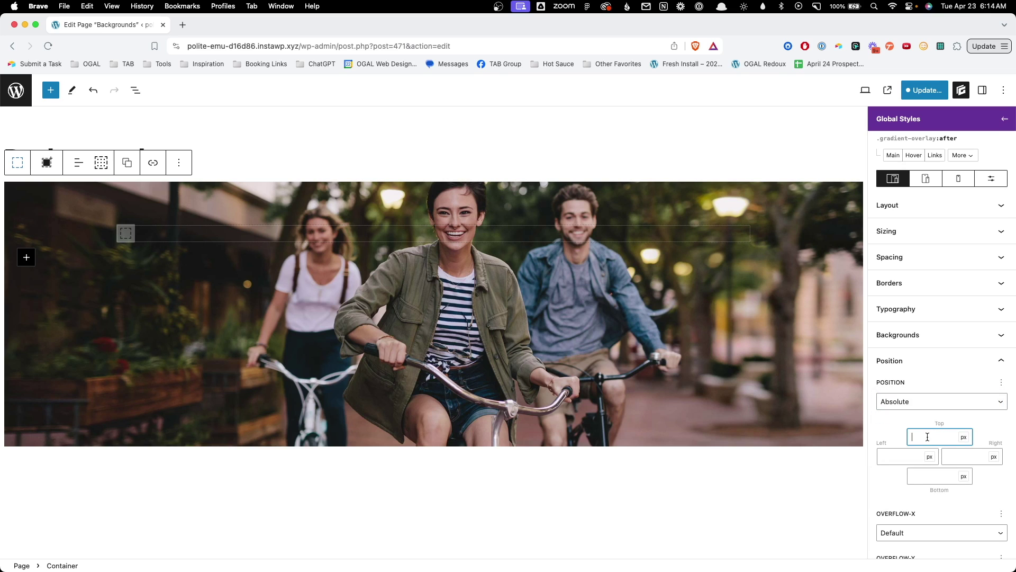
pyautogui.write('0')
pyautogui.press('Tab')
pyautogui.write('0')
pyautogui.press('Tab')
pyautogui.write('0')
pyautogui.press('Tab')
pyautogui.write('0')
pyautogui.scroll(-3, 934, 484)
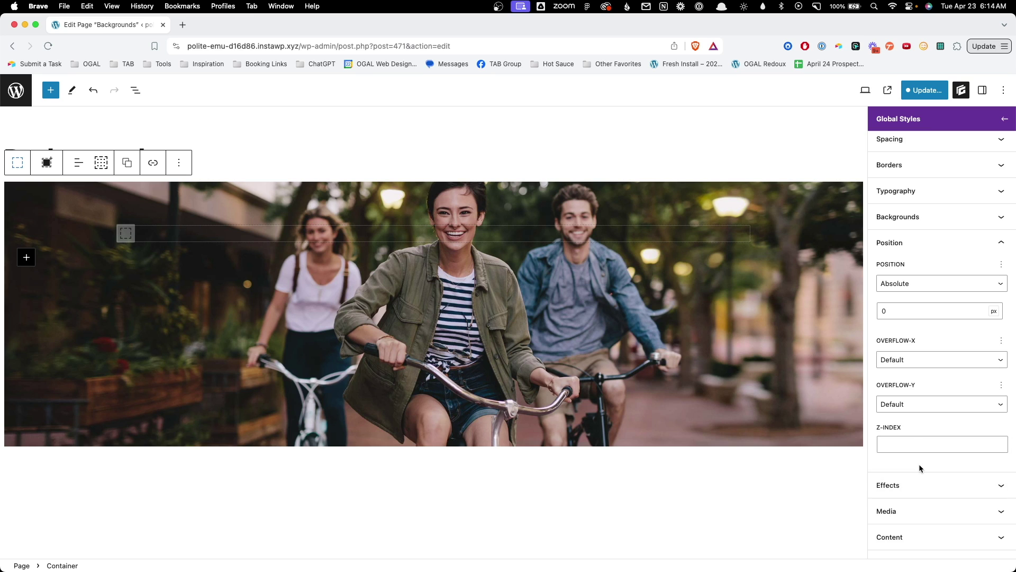
# Step: Set the &:after element's Content to ''
pyautogui.click(912, 546)
pyautogui.click(907, 444)
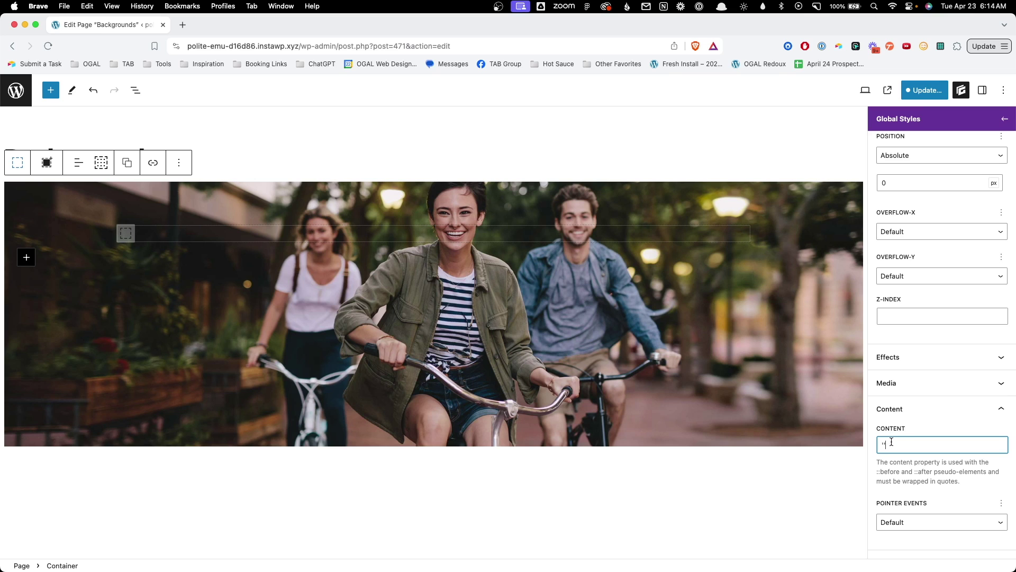
pyautogui.write("''")
pyautogui.scroll(10, 921, 437)
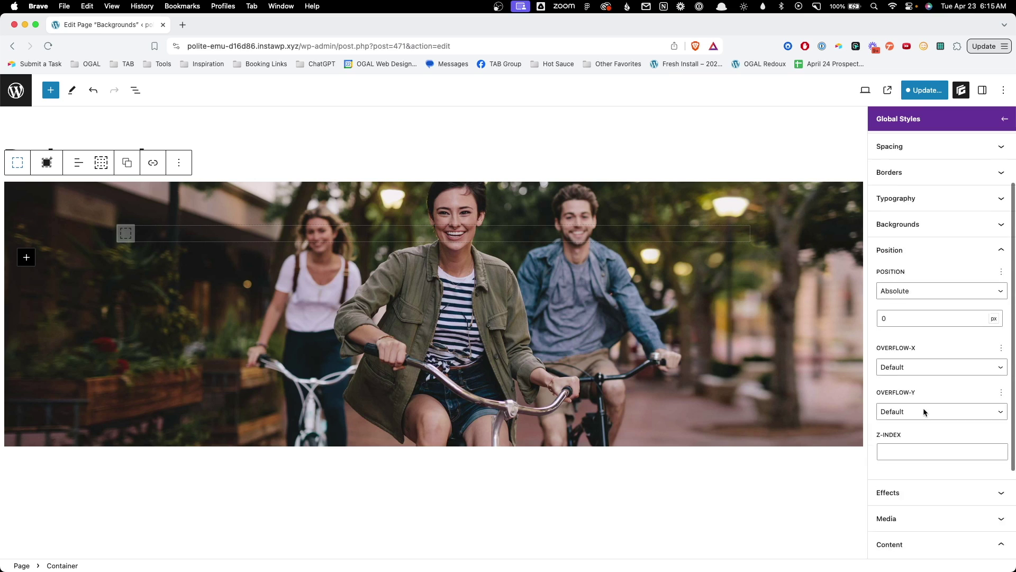
# Step: Try accent blue as the &:after background colour, clear it, and add a background layer
pyautogui.click(912, 333)
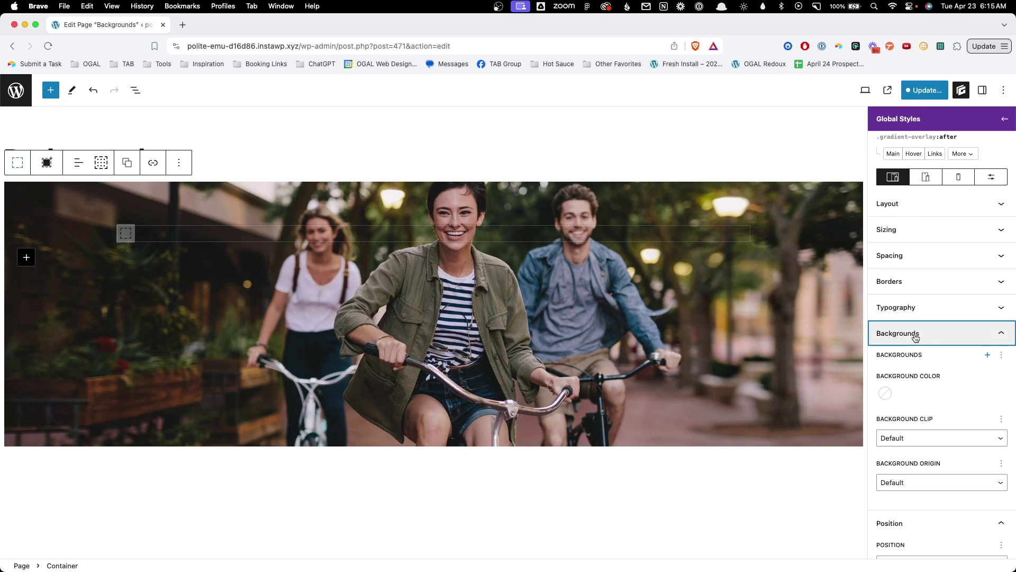
pyautogui.click(885, 393)
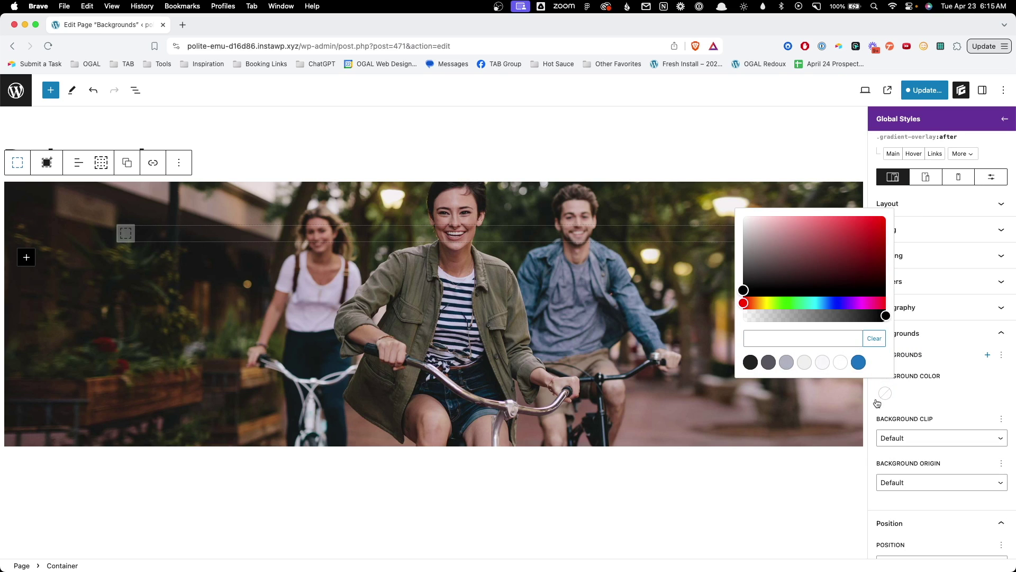
pyautogui.click(859, 362)
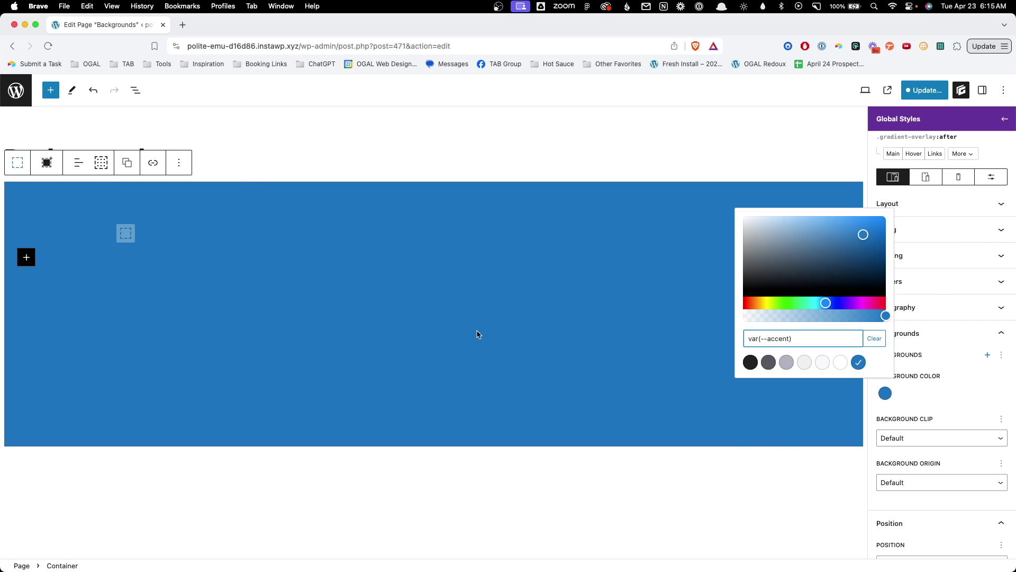
pyautogui.click(869, 341)
pyautogui.click(946, 373)
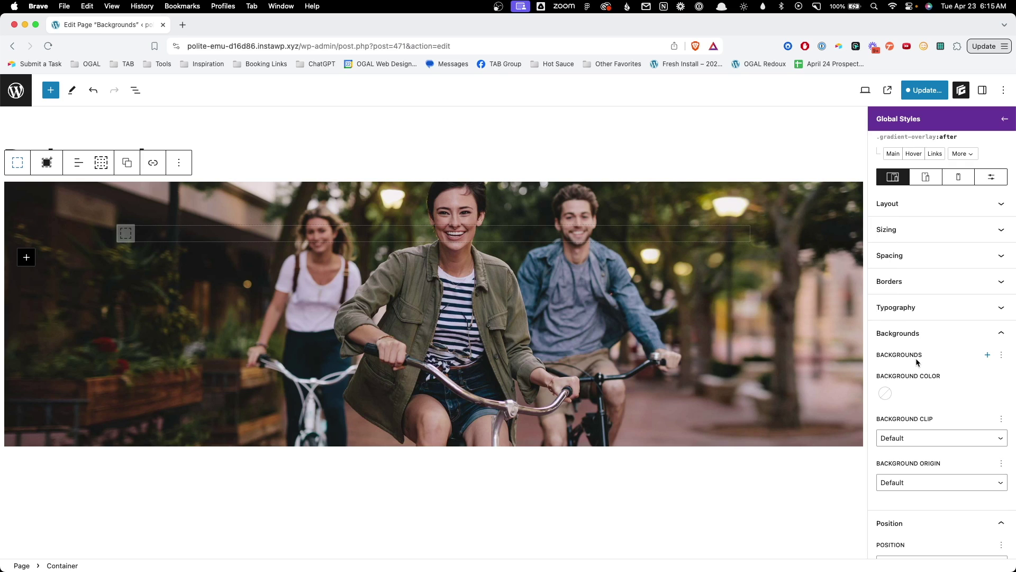
pyautogui.click(987, 356)
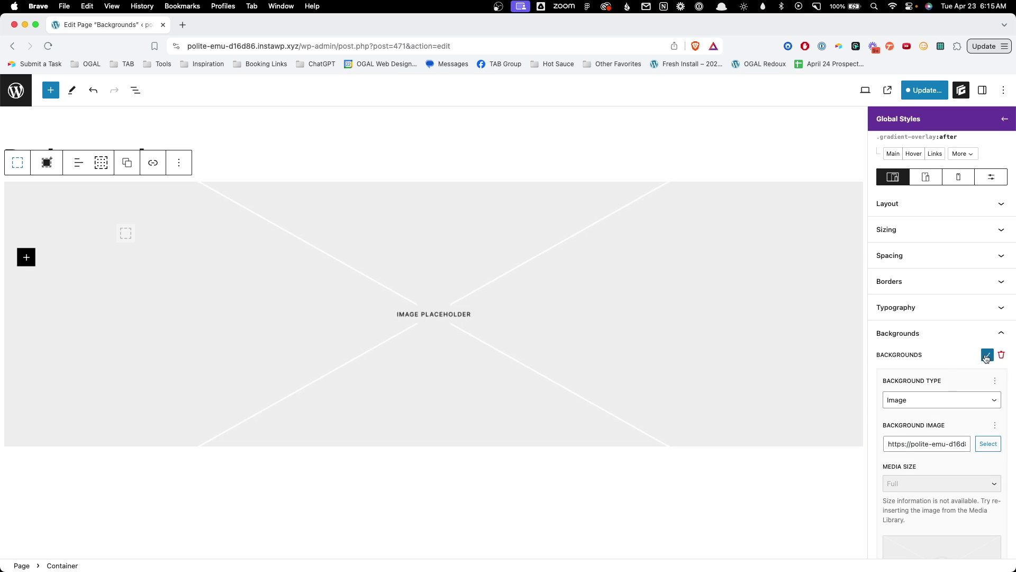
# Step: Make the background layer a gradient with bright green and accent blue colour stops
pyautogui.click(931, 407)
pyautogui.click(925, 423)
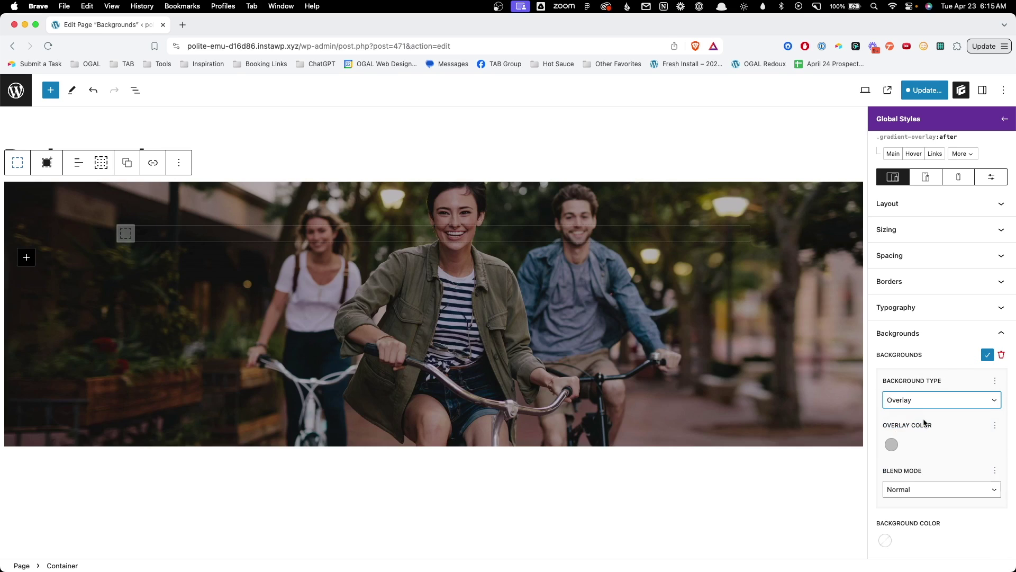
pyautogui.click(924, 401)
pyautogui.click(922, 396)
pyautogui.click(922, 386)
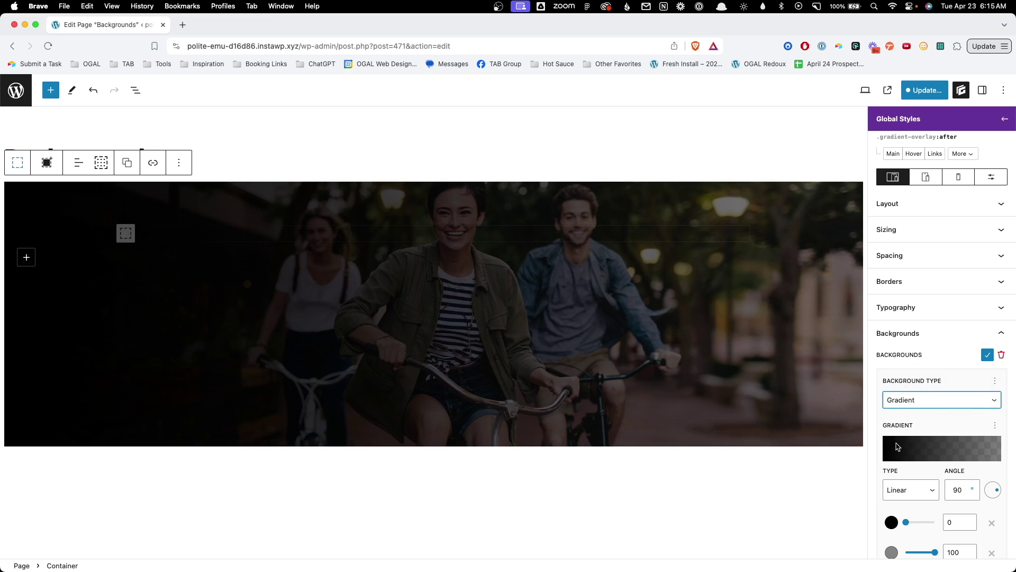
pyautogui.scroll(-1, 932, 450)
pyautogui.click(892, 489)
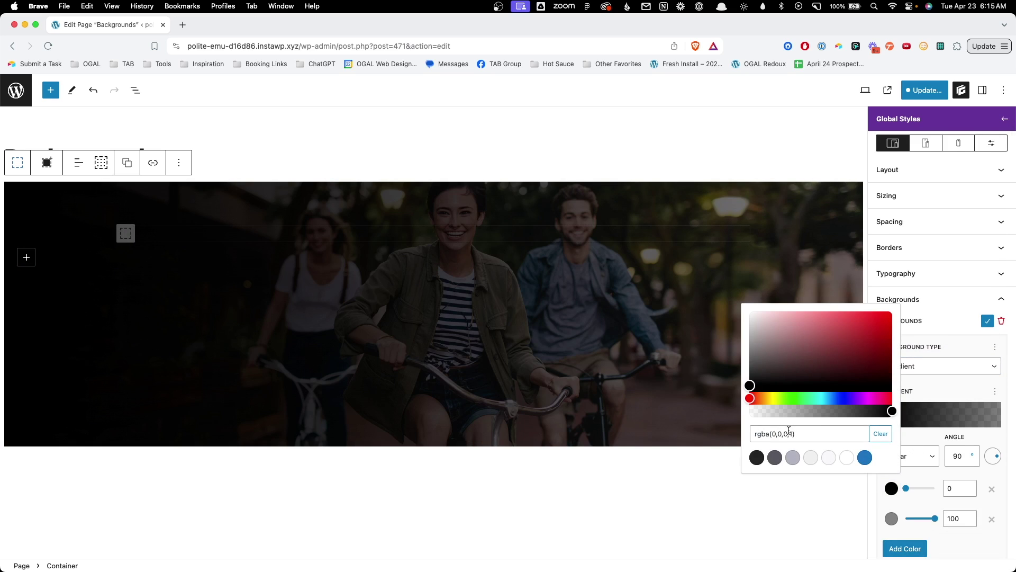
pyautogui.click(794, 398)
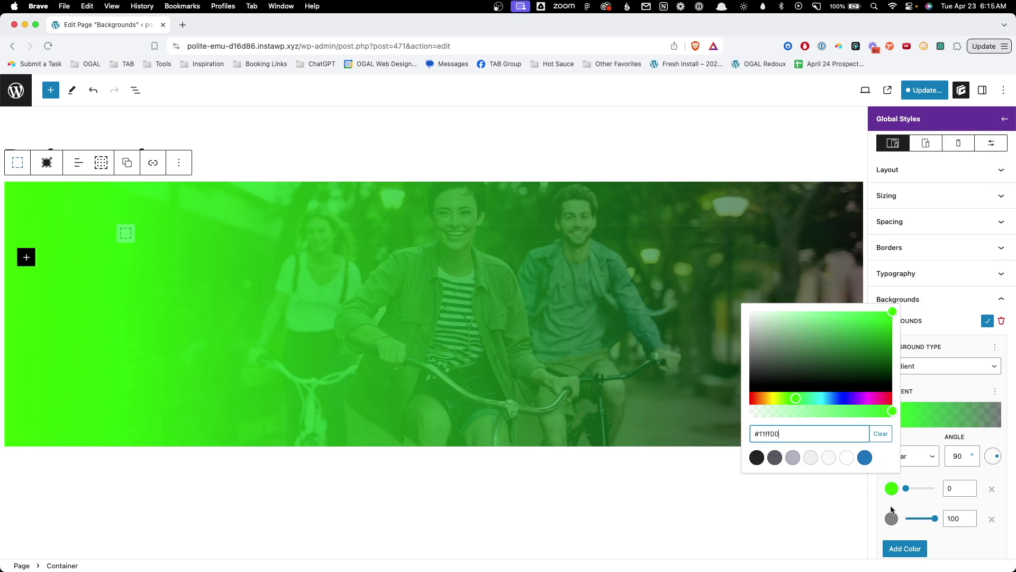
pyautogui.click(892, 517)
pyautogui.click(864, 486)
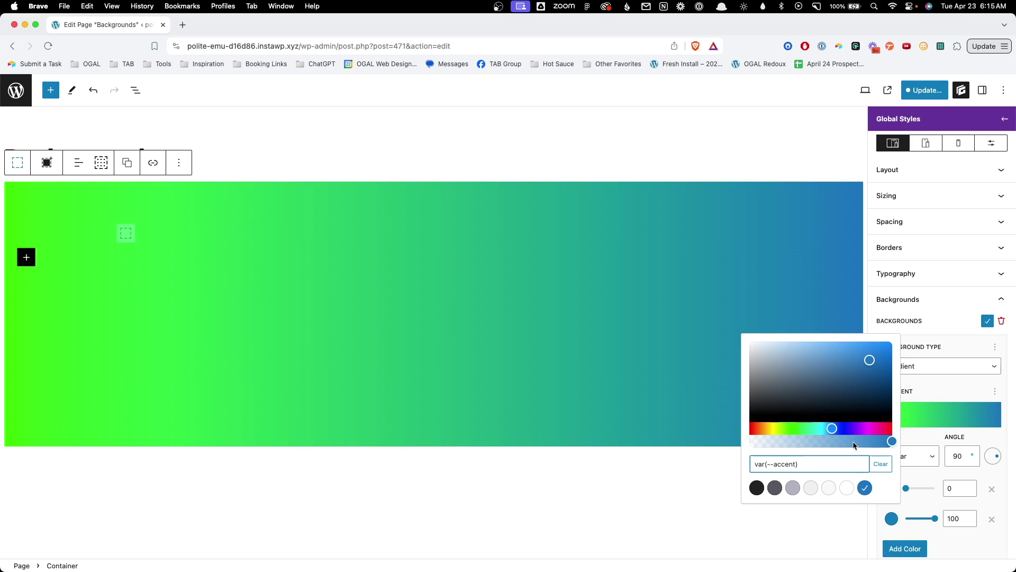
pyautogui.click(917, 497)
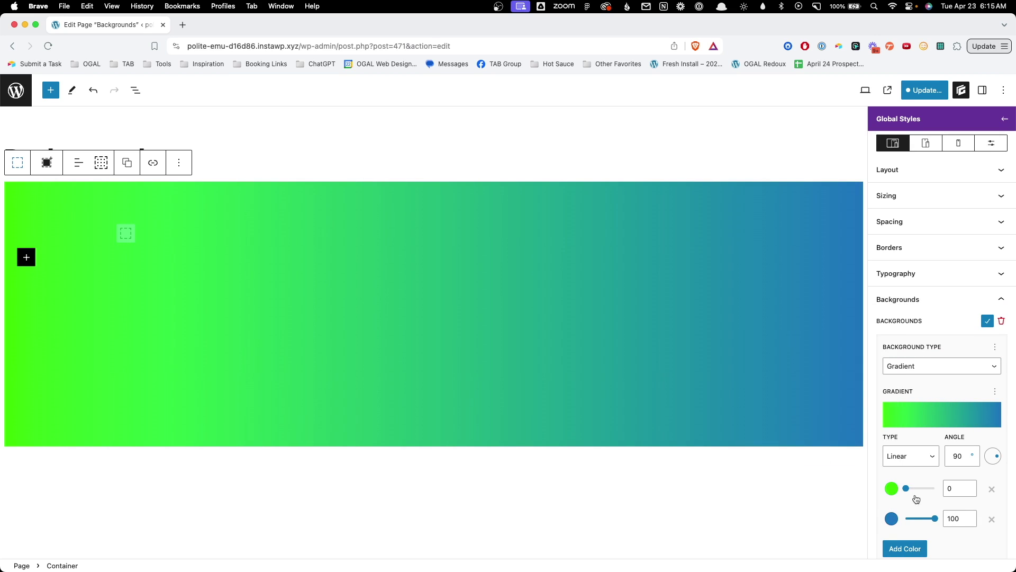
# Step: Add a magenta third stop at 100 and move the accent blue stop to 50
pyautogui.click(903, 547)
pyautogui.scroll(-2, 906, 519)
pyautogui.click(891, 463)
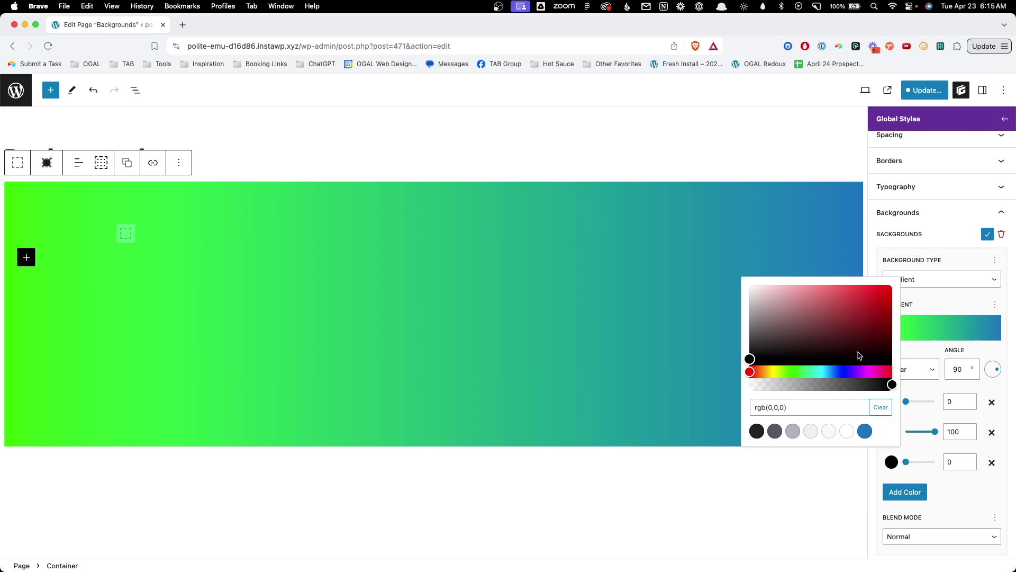
pyautogui.moveTo(860, 356); pyautogui.dragTo(892, 285)
pyautogui.click(871, 372)
pyautogui.click(935, 432)
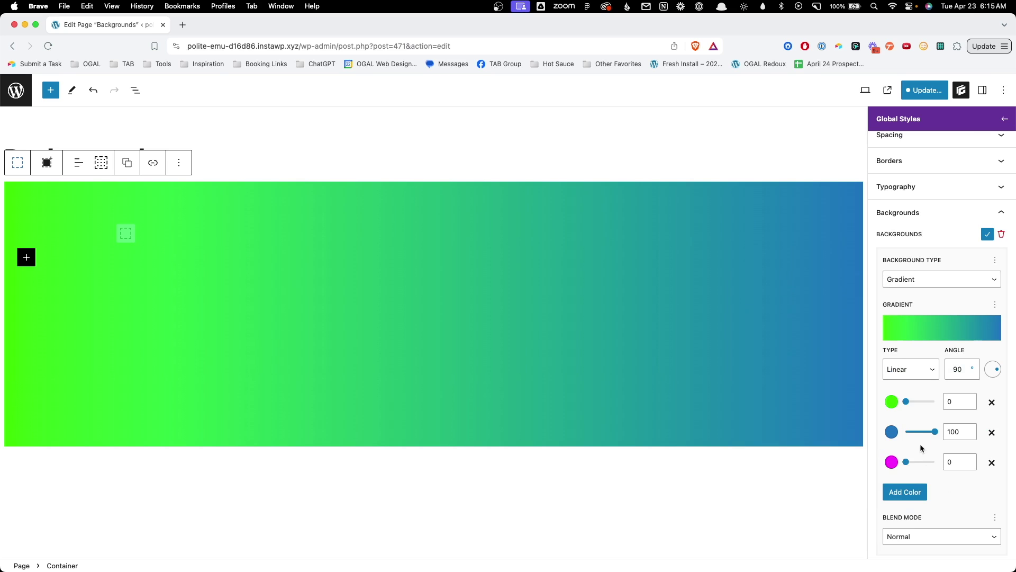
pyautogui.moveTo(934, 431); pyautogui.dragTo(937, 462)
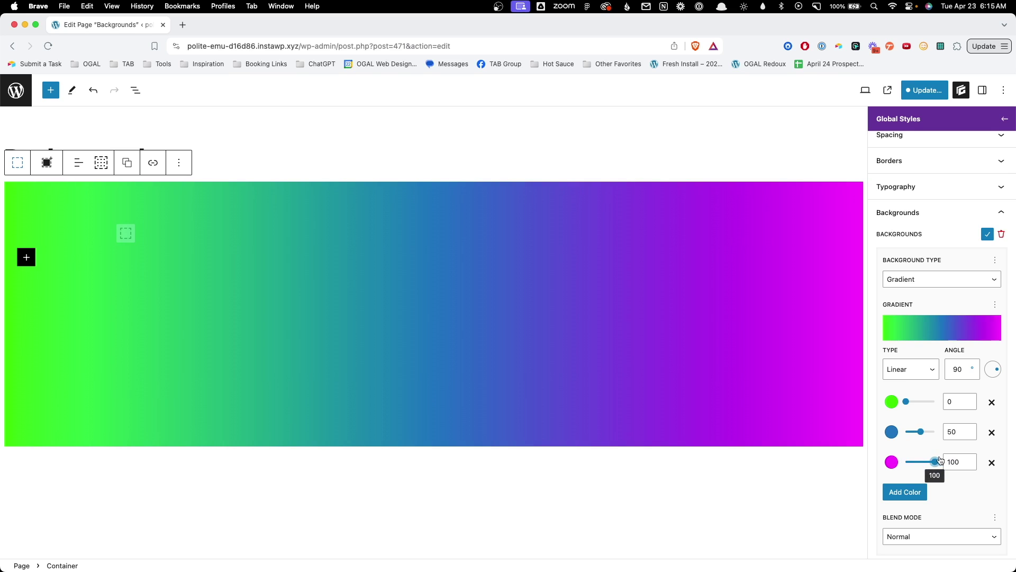
pyautogui.scroll(-1, 986, 392)
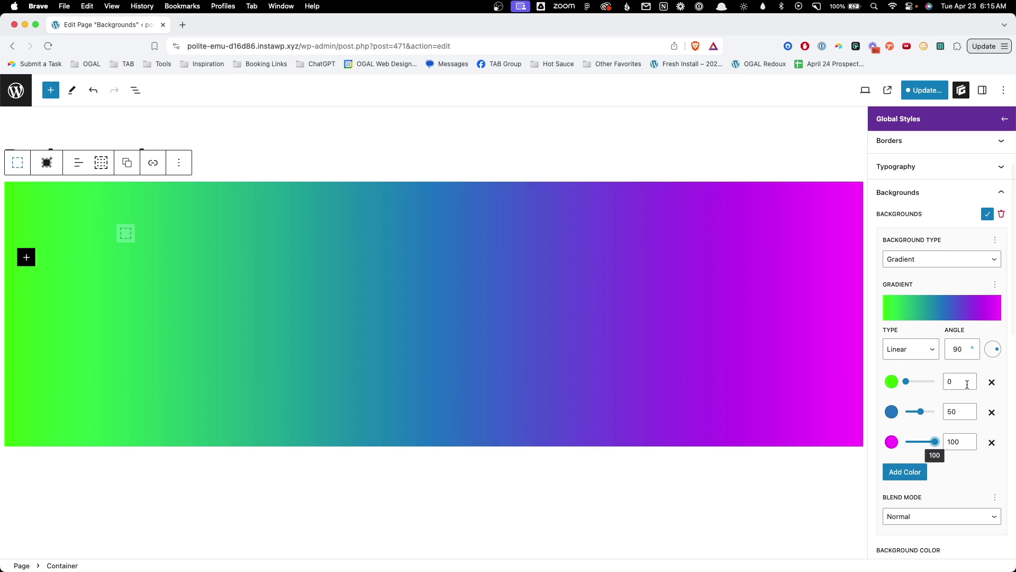
# Step: Save the gradient and add a black Overlay background layer at about 0.69 opacity
pyautogui.click(988, 215)
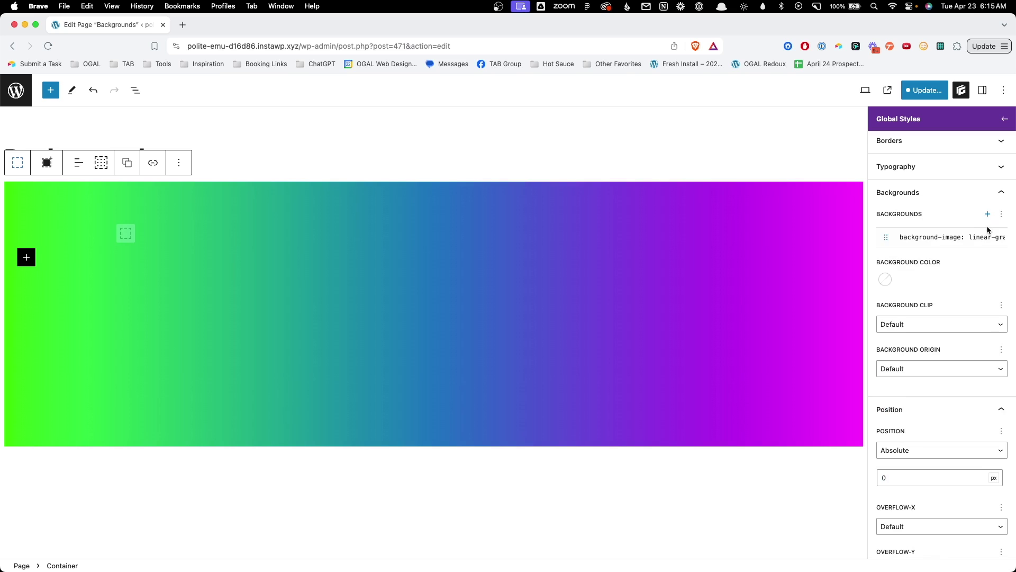
pyautogui.click(987, 214)
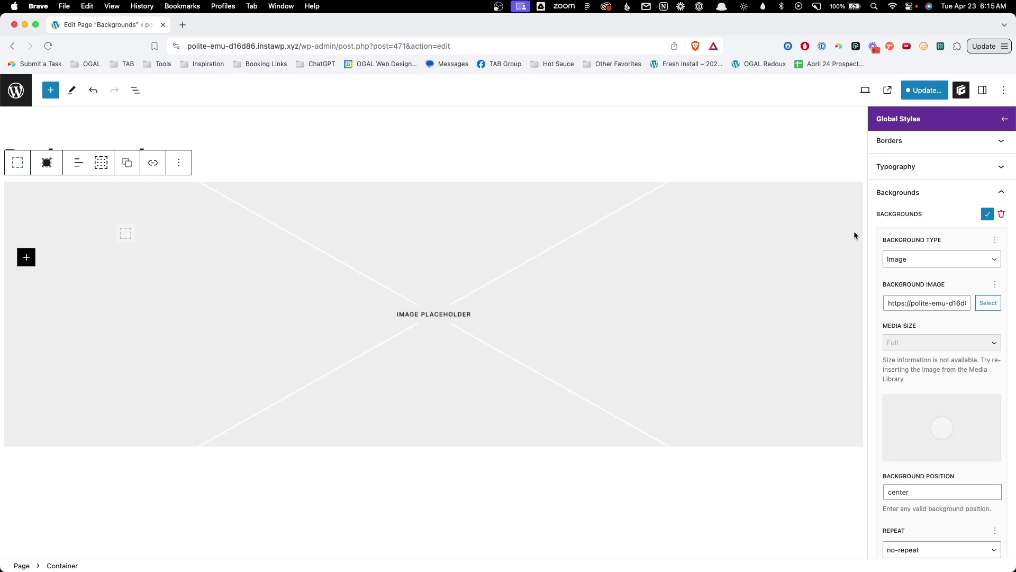
pyautogui.click(942, 258)
pyautogui.click(902, 282)
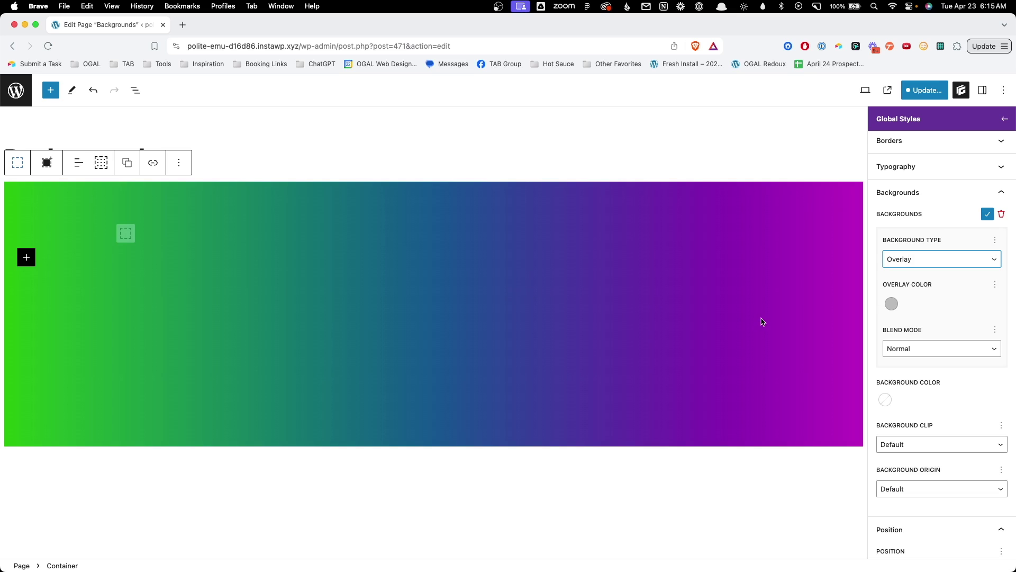
pyautogui.click(890, 307)
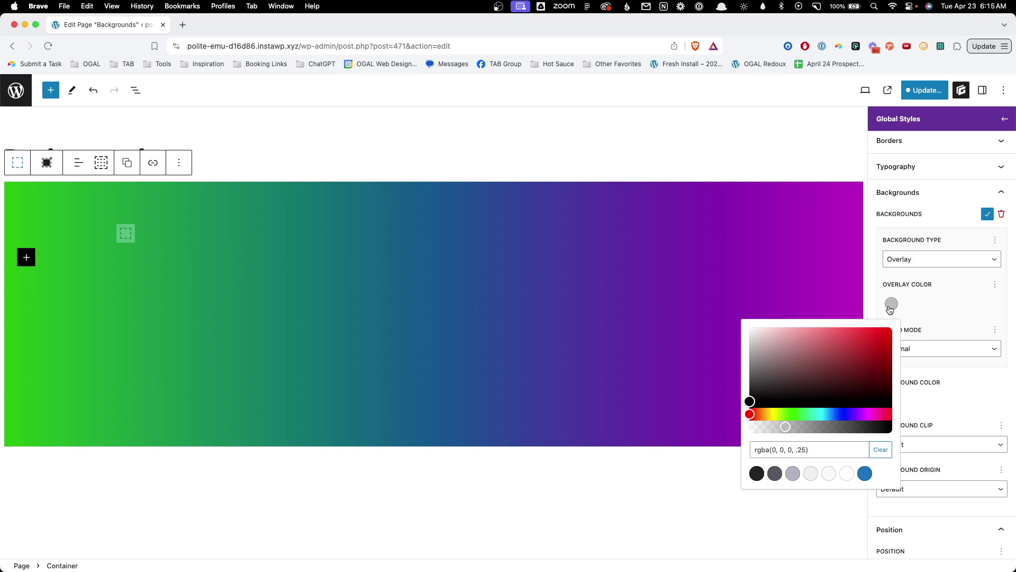
pyautogui.moveTo(786, 428); pyautogui.dragTo(836, 428)
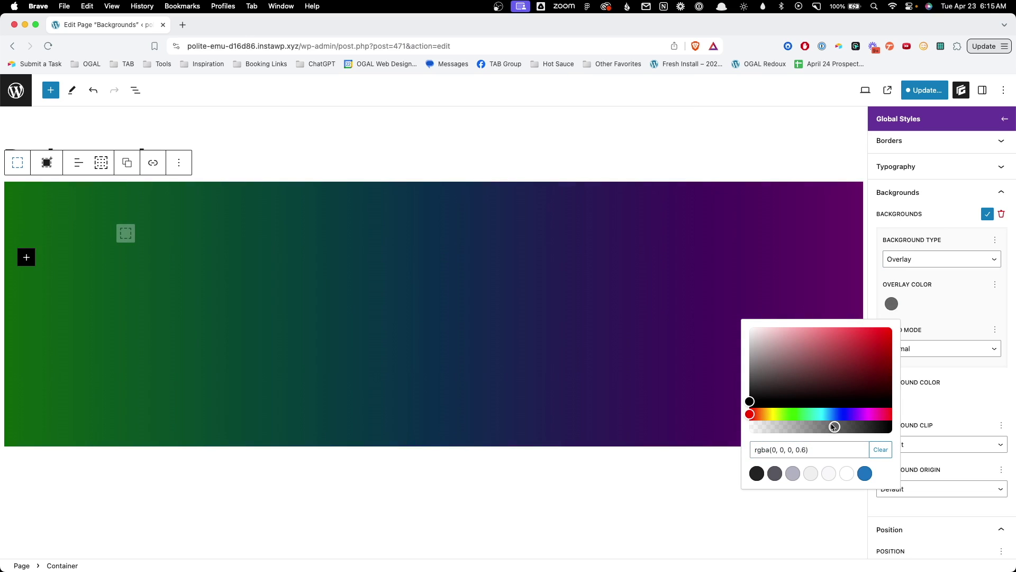
pyautogui.moveTo(834, 426); pyautogui.dragTo(843, 427)
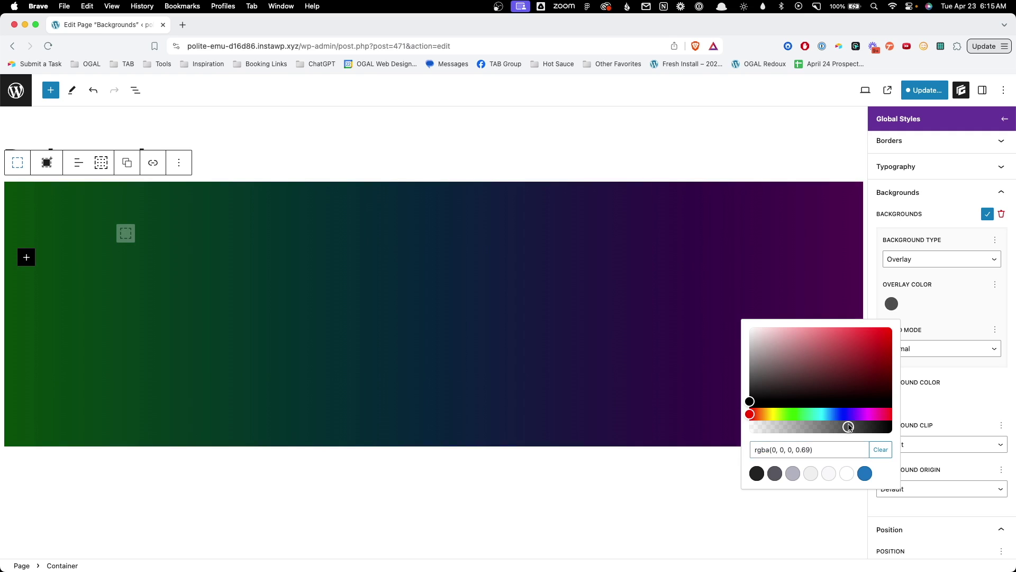
pyautogui.click(930, 322)
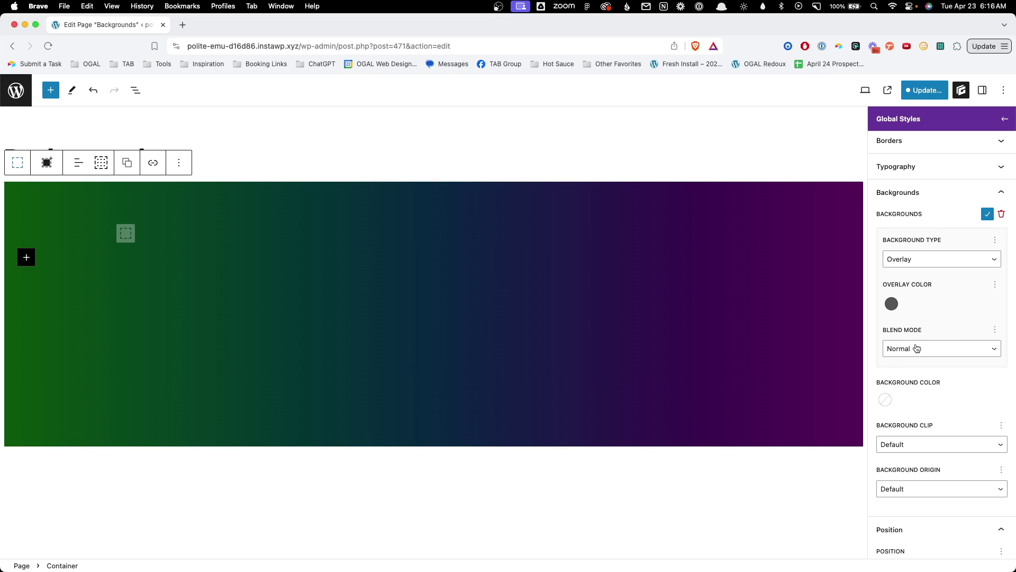
# Step: Set the &:after element's Mix Blend Mode to Overlay, then deselect the container
pyautogui.scroll(-10, 935, 351)
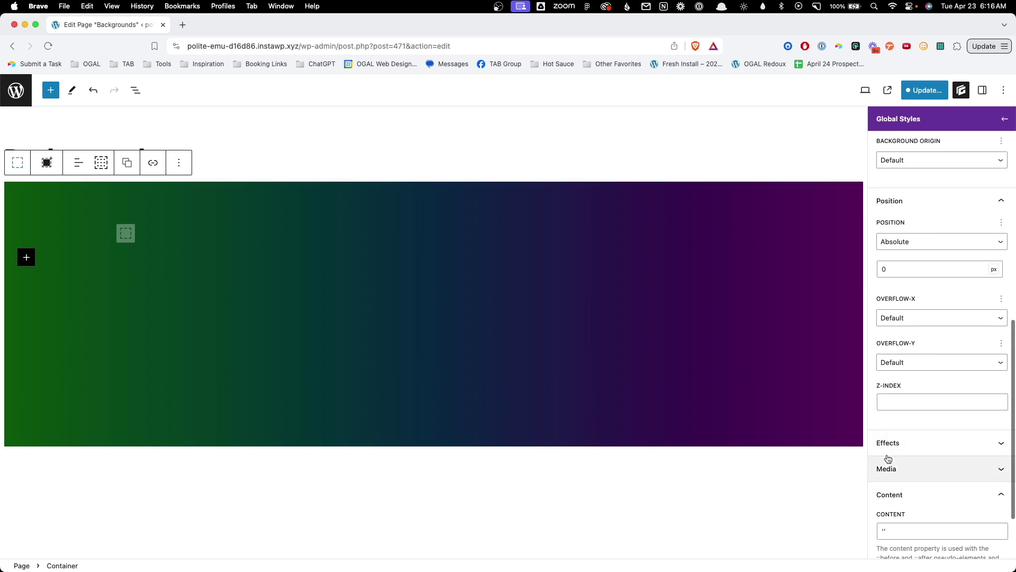
pyautogui.click(895, 445)
pyautogui.scroll(-3, 929, 446)
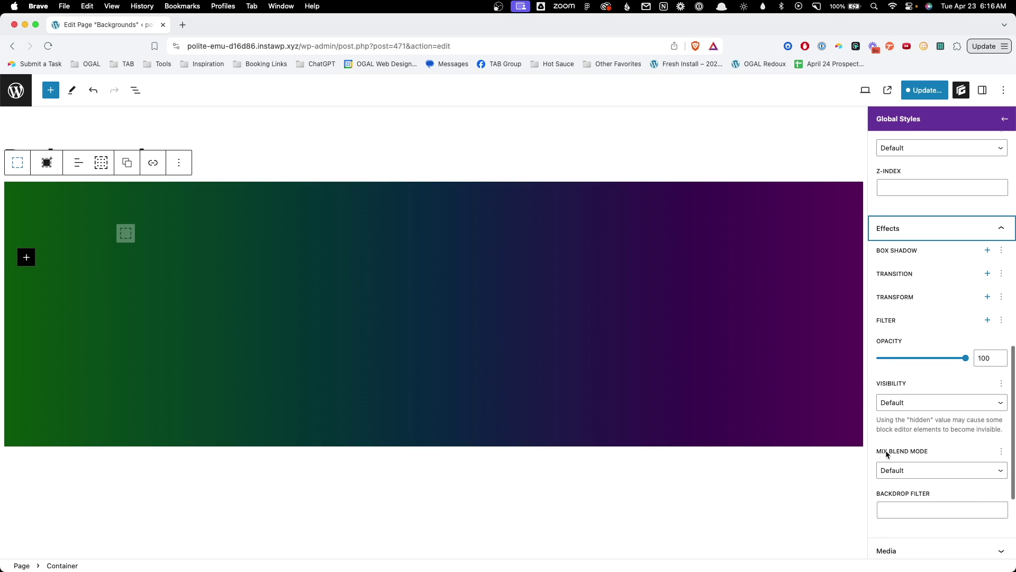
pyautogui.click(916, 476)
pyautogui.click(916, 495)
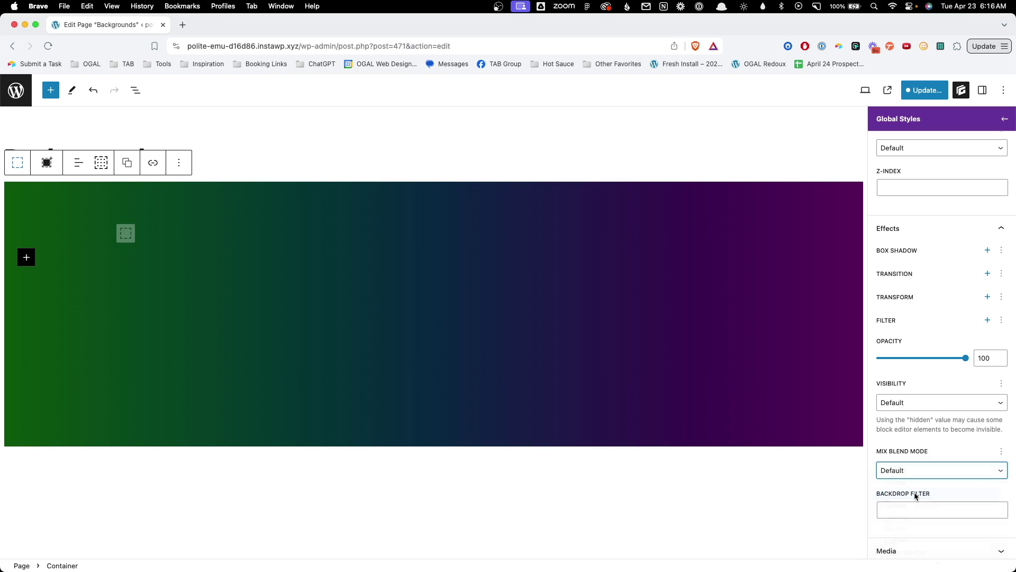
pyautogui.click(915, 471)
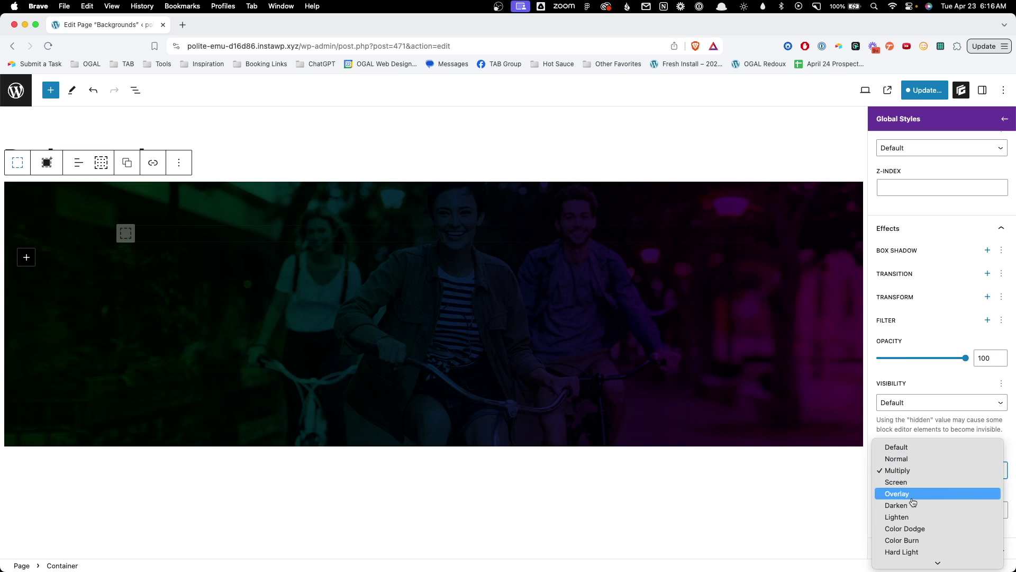
pyautogui.click(913, 494)
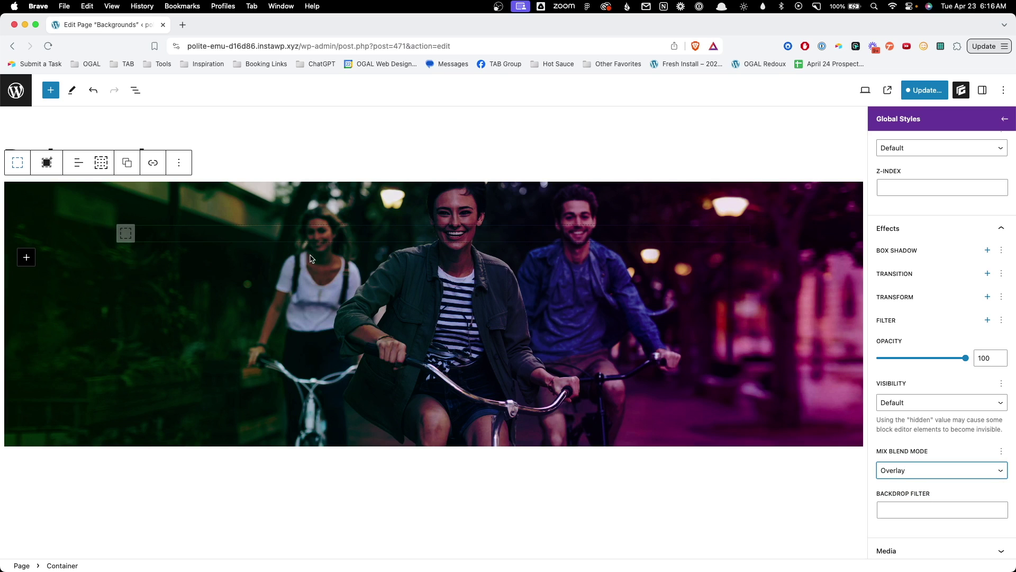
pyautogui.click(177, 456)
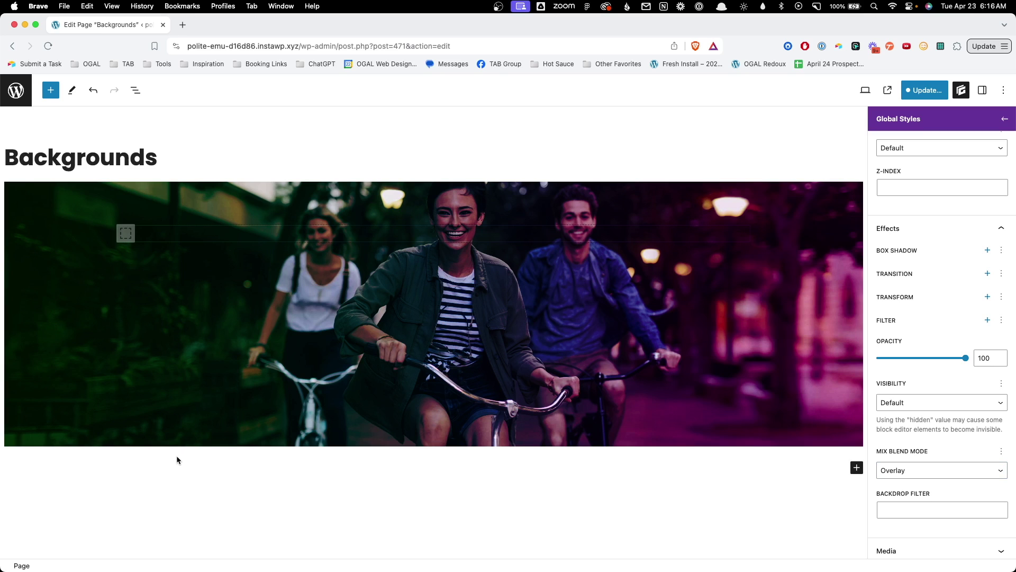
# Step: Insert a /sec Section under the bike-riders image with the smiling couple photo as background
pyautogui.click(177, 462)
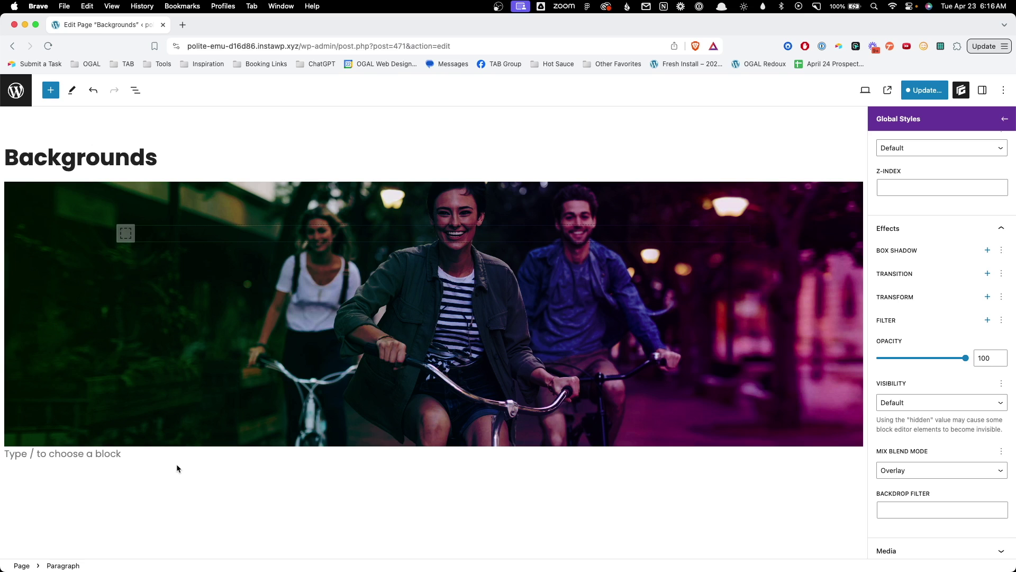
pyautogui.write('/sec')
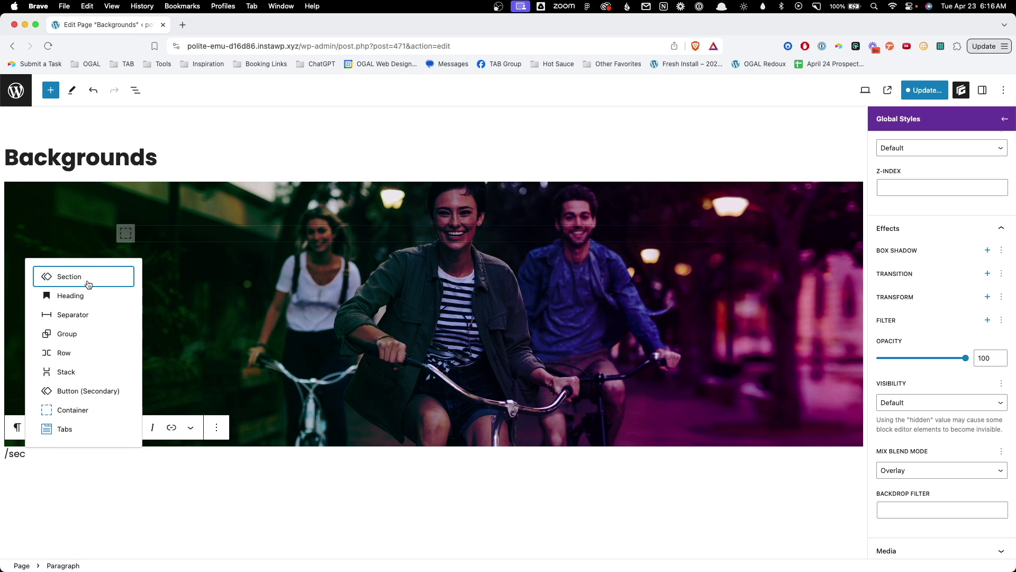
pyautogui.click(89, 285)
pyautogui.scroll(-10, 976, 452)
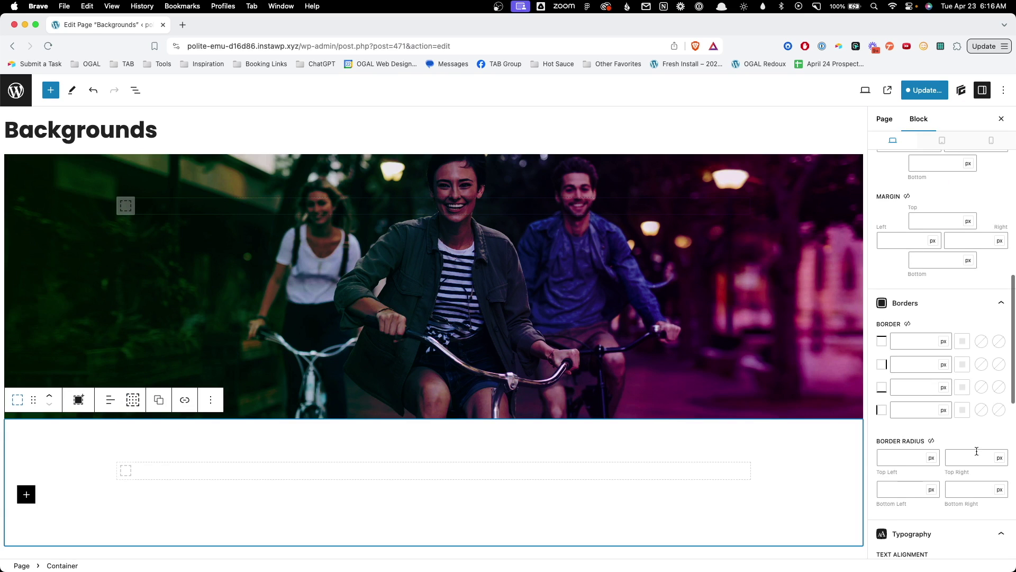
pyautogui.scroll(-10, 976, 451)
pyautogui.click(998, 388)
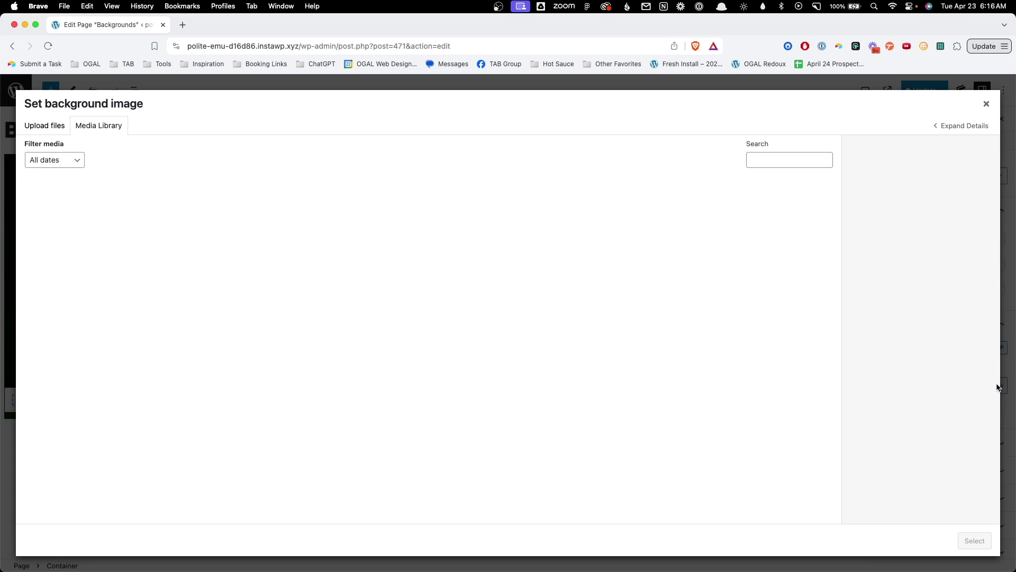
pyautogui.click(146, 229)
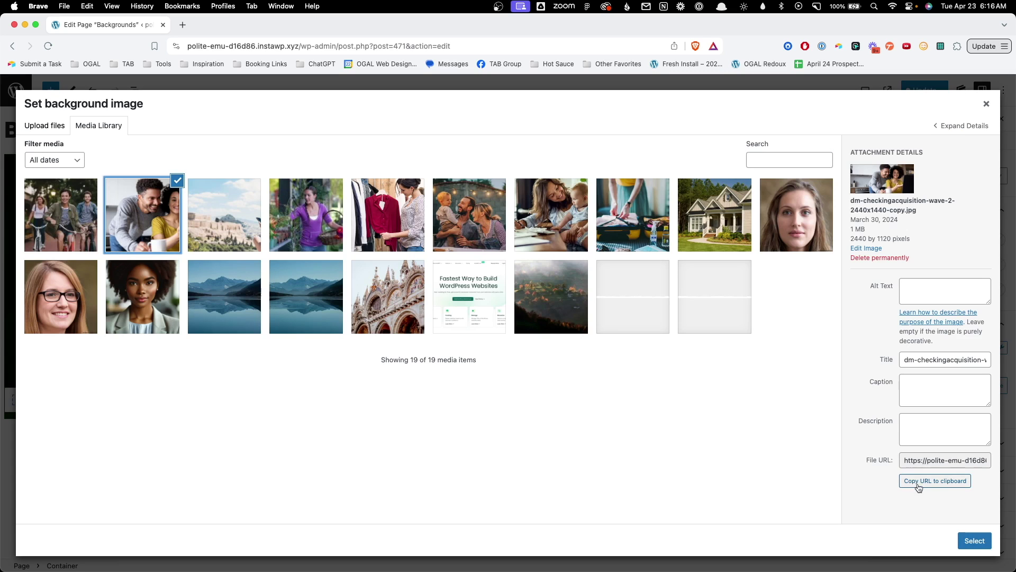
pyautogui.click(975, 541)
pyautogui.scroll(10, 920, 168)
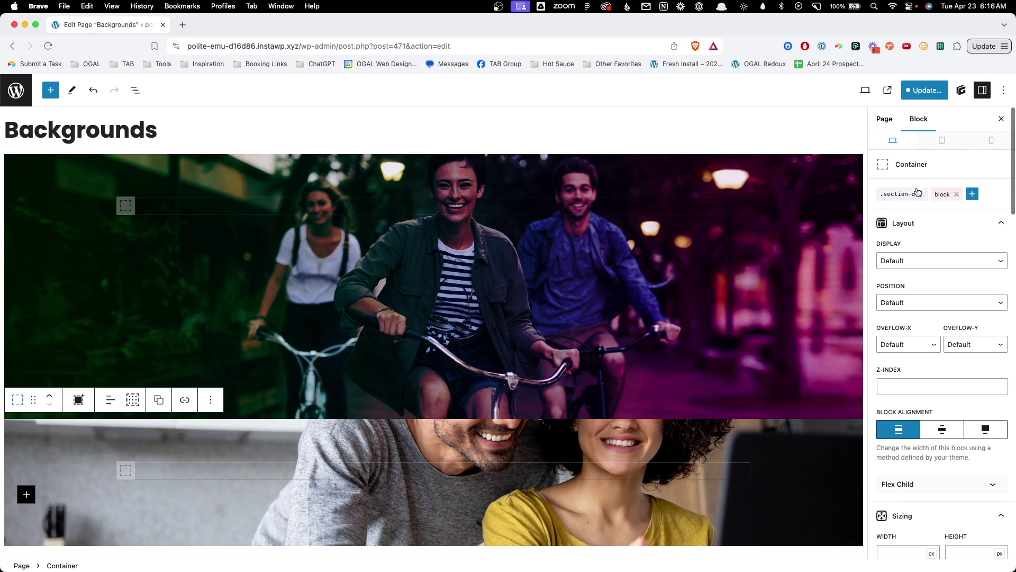
# Step: Add the .gradient-overlay class to the second container's styles
pyautogui.click(973, 194)
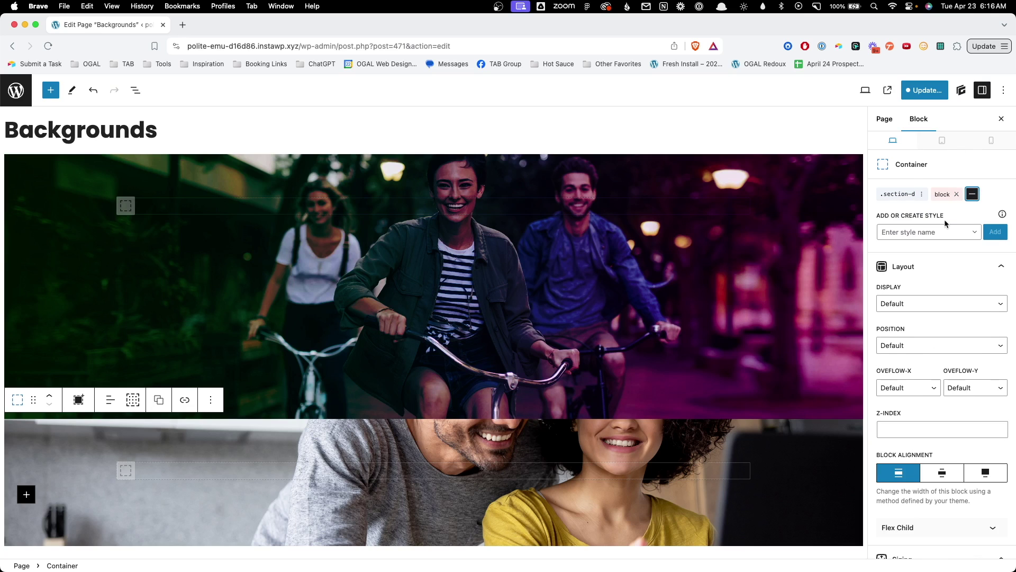
pyautogui.click(900, 232)
pyautogui.write('graiden')
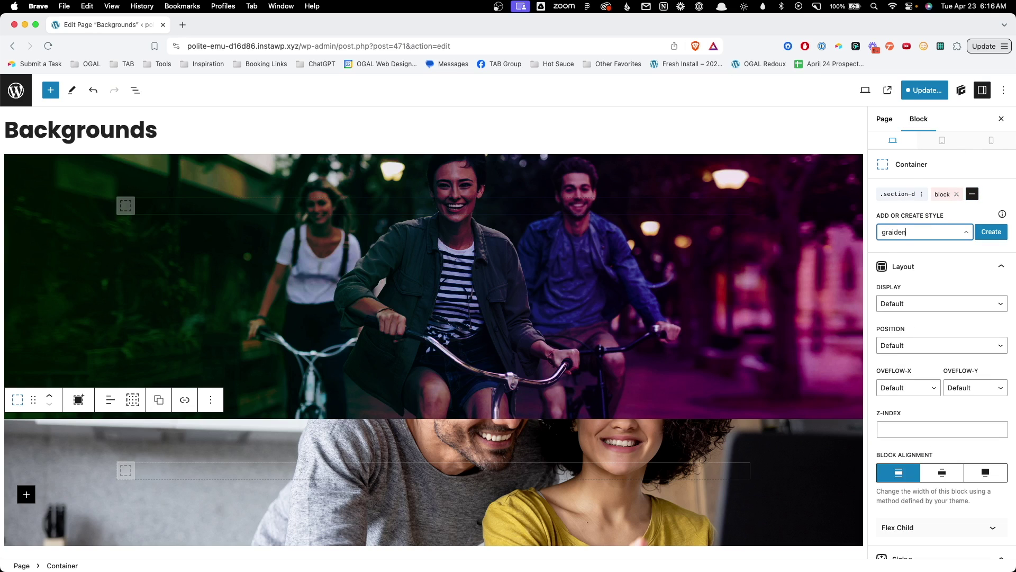
pyautogui.press('BackSpace')
pyautogui.write('die')
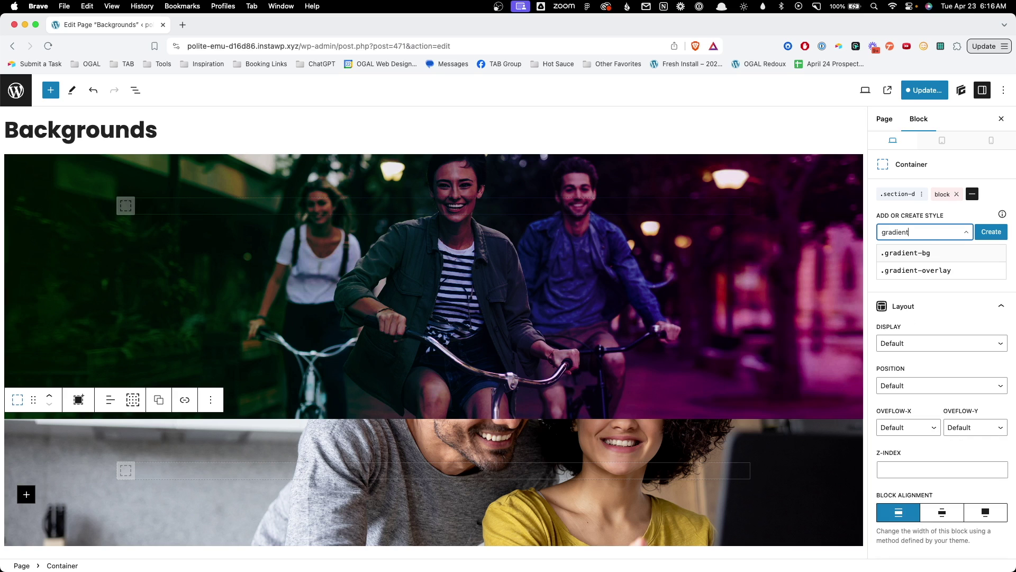
pyautogui.click(921, 270)
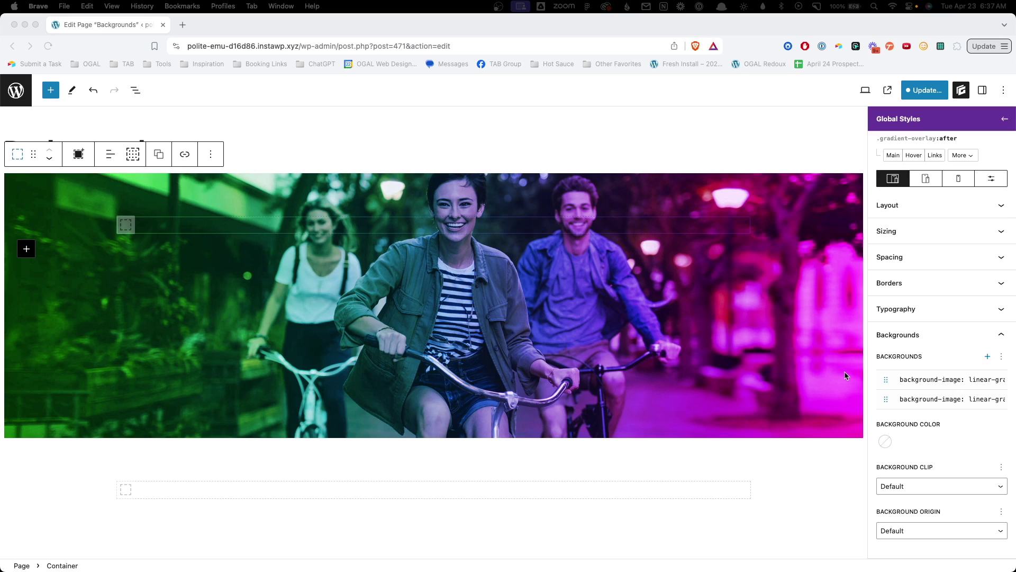
# Step: Drag the first linear-gradient background row below the second to darken the tint
pyautogui.click(889, 378)
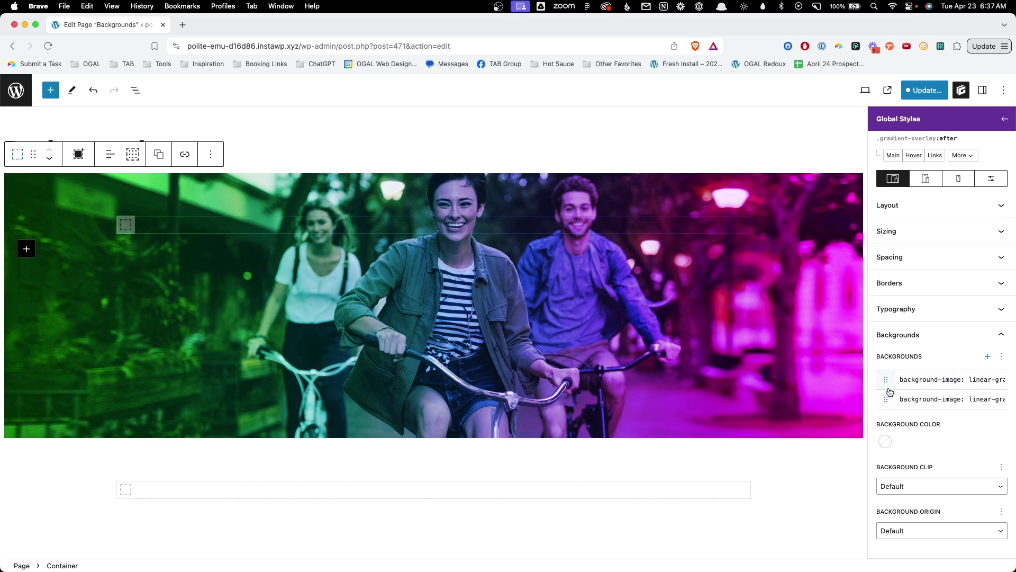
pyautogui.moveTo(886, 379); pyautogui.dragTo(892, 400)
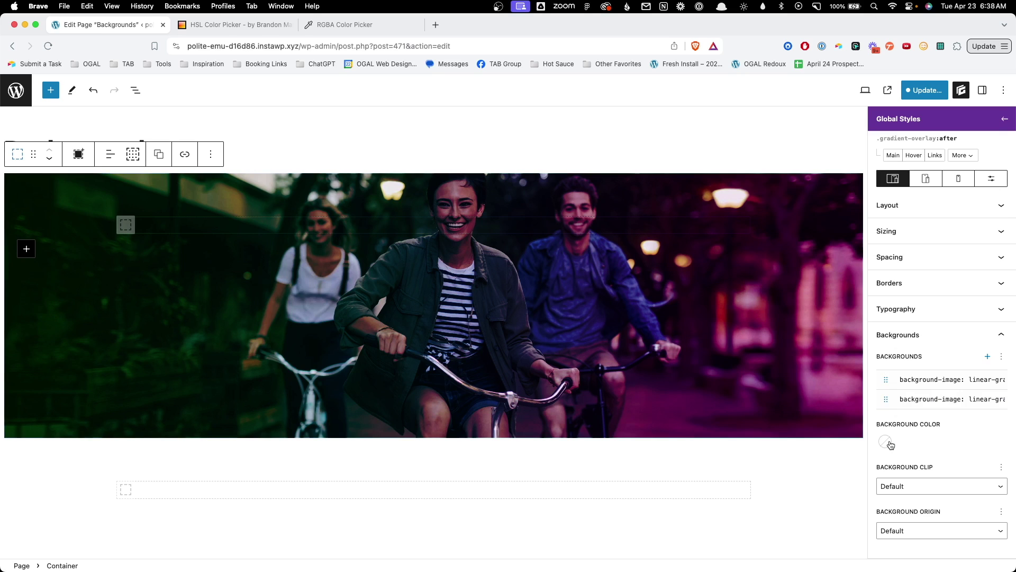
# Step: Paste an orange-red hex into the overlay's background colour field
pyautogui.click(885, 442)
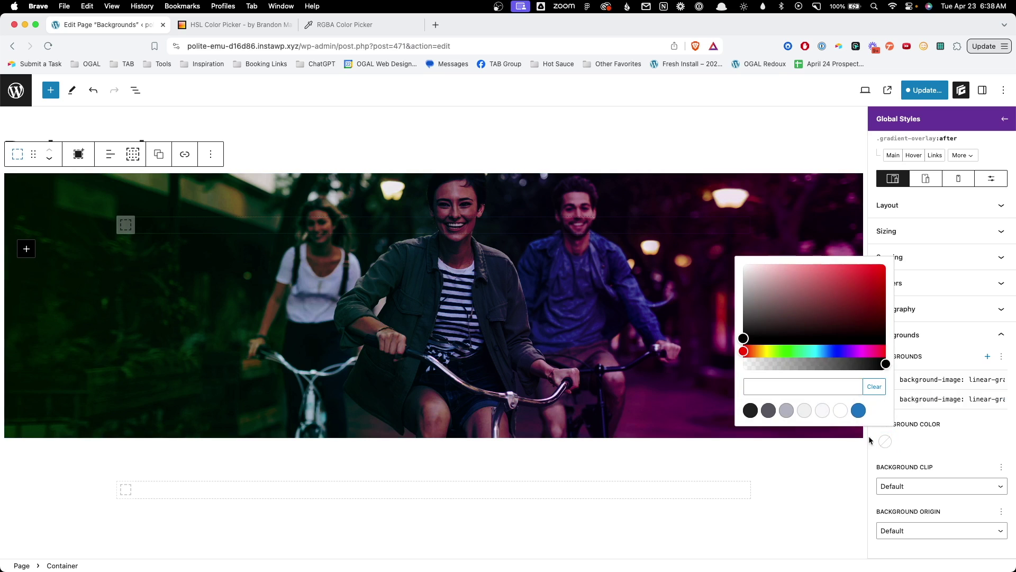
pyautogui.click(802, 386)
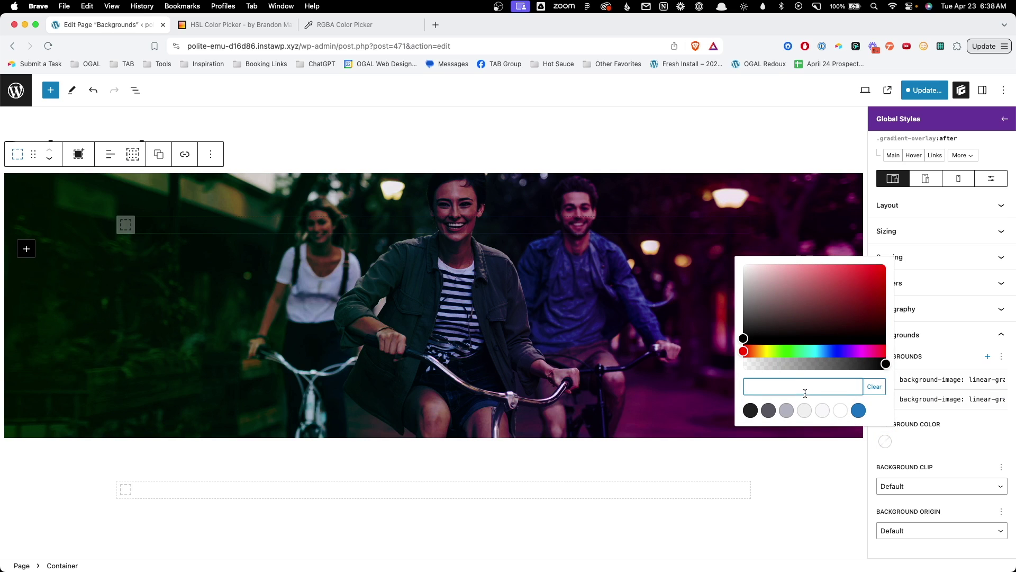
pyautogui.write('#ec4911')
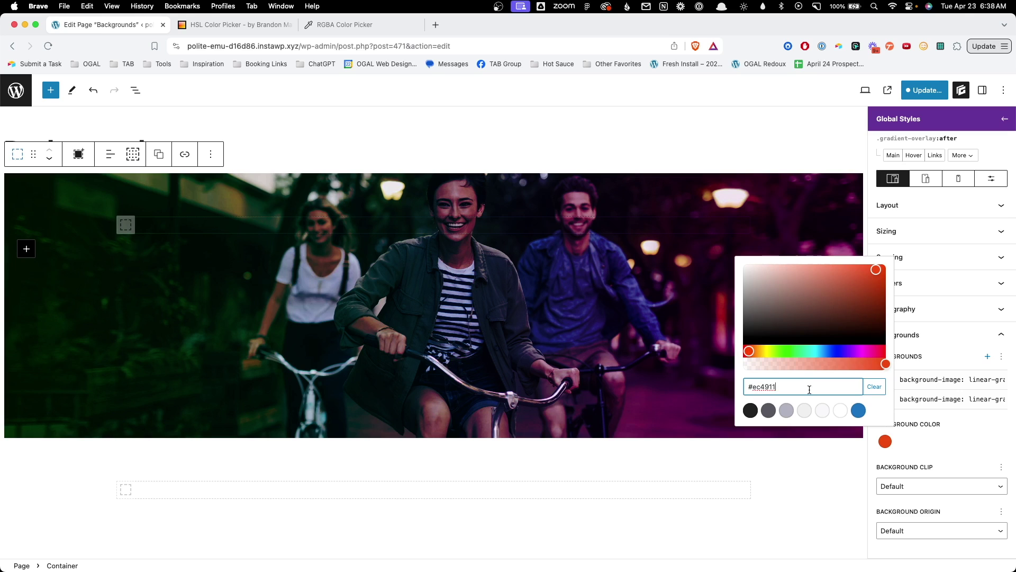
# Step: Try the grey and near-white palette swatches, then settle on the Accent blue
pyautogui.click(750, 410)
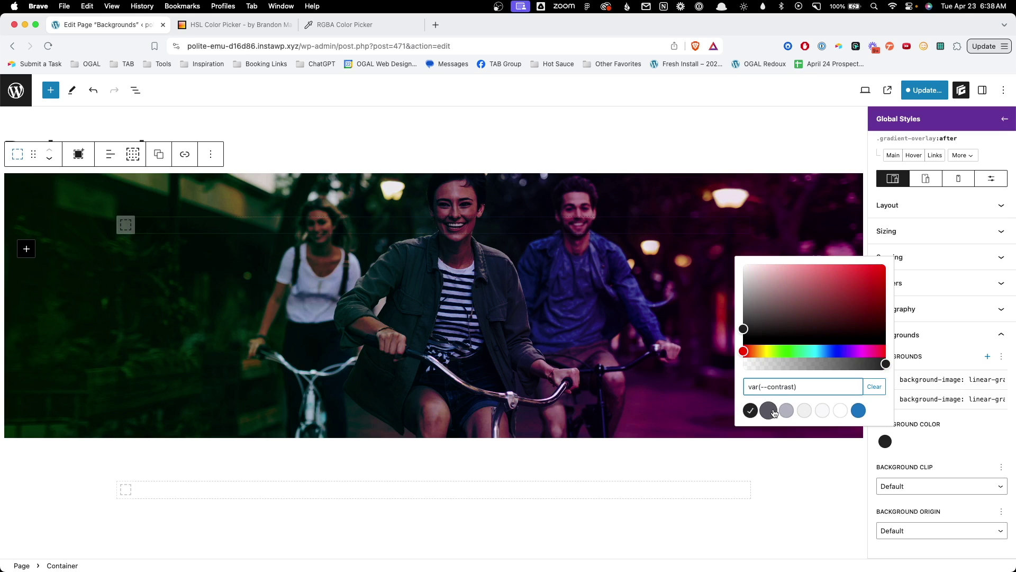
pyautogui.click(769, 410)
pyautogui.click(787, 411)
pyautogui.click(841, 411)
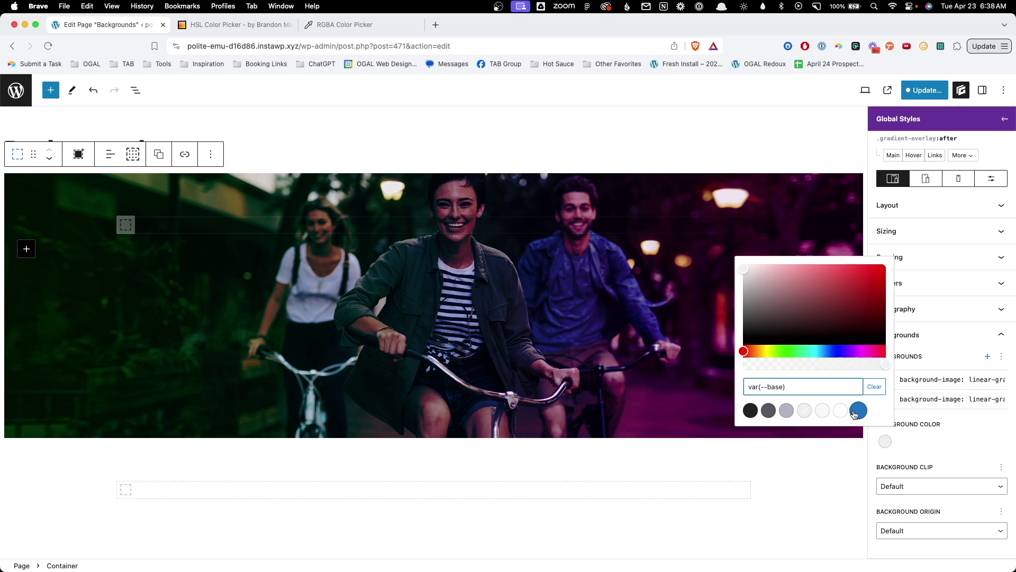
pyautogui.click(858, 411)
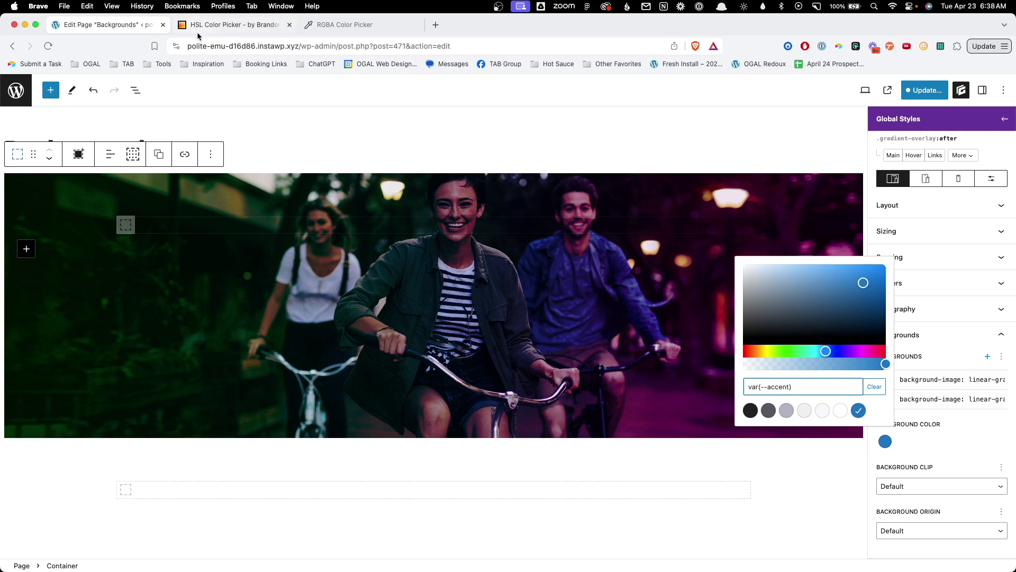
pyautogui.click(223, 25)
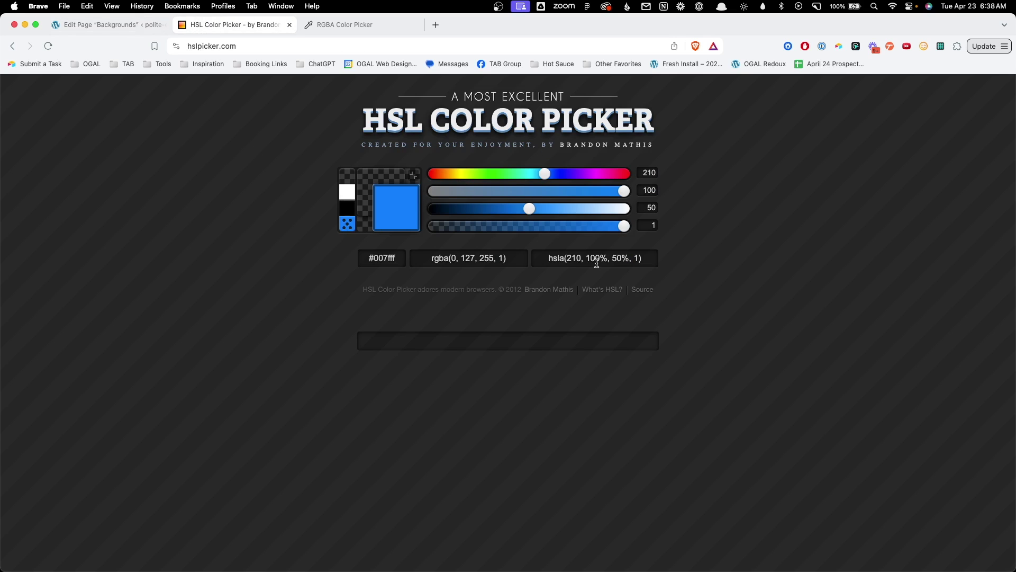
# Step: Copy the blue's rgba value and paste it as the overlay's background colour
pyautogui.moveTo(520, 257); pyautogui.dragTo(430, 258)
pyautogui.press('super+c')
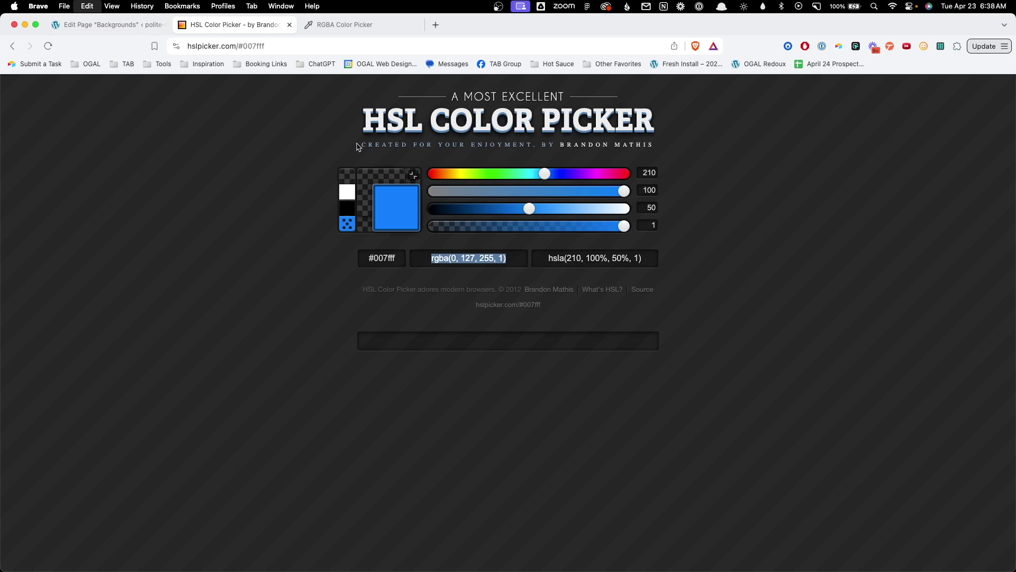
pyautogui.click(133, 27)
pyautogui.press('super+a')
pyautogui.press('super+v')
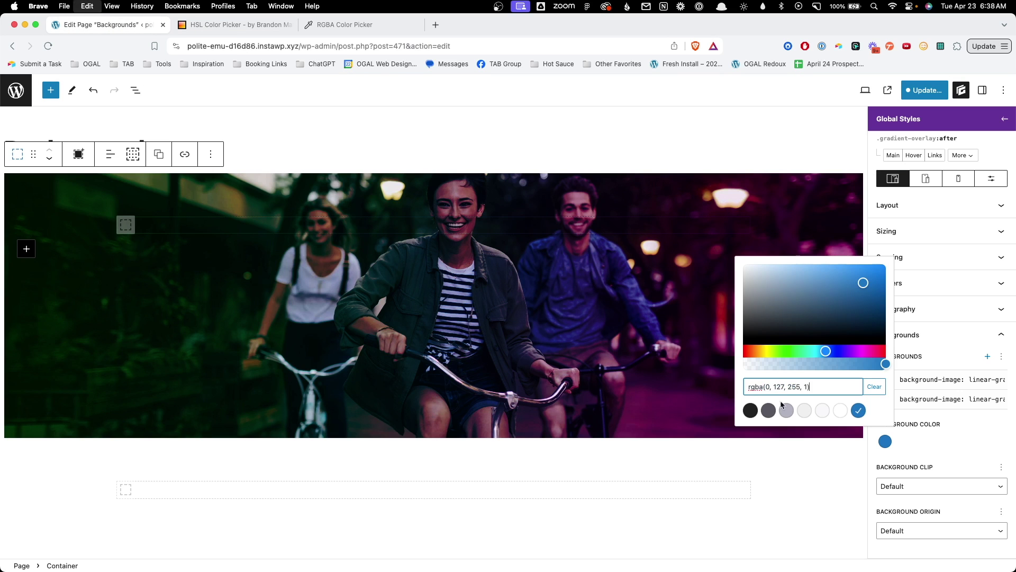
# Step: Shift the hue to 186 for cyan and copy hsla(186, 100%, 50%, 1)
pyautogui.click(296, 33)
pyautogui.click(567, 260)
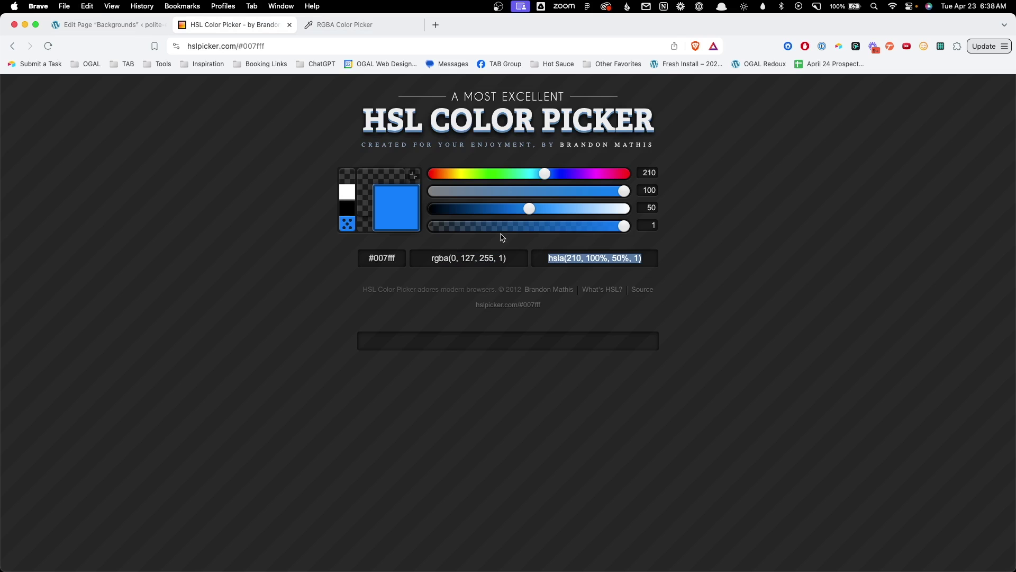
pyautogui.click(532, 174)
pyautogui.click(569, 258)
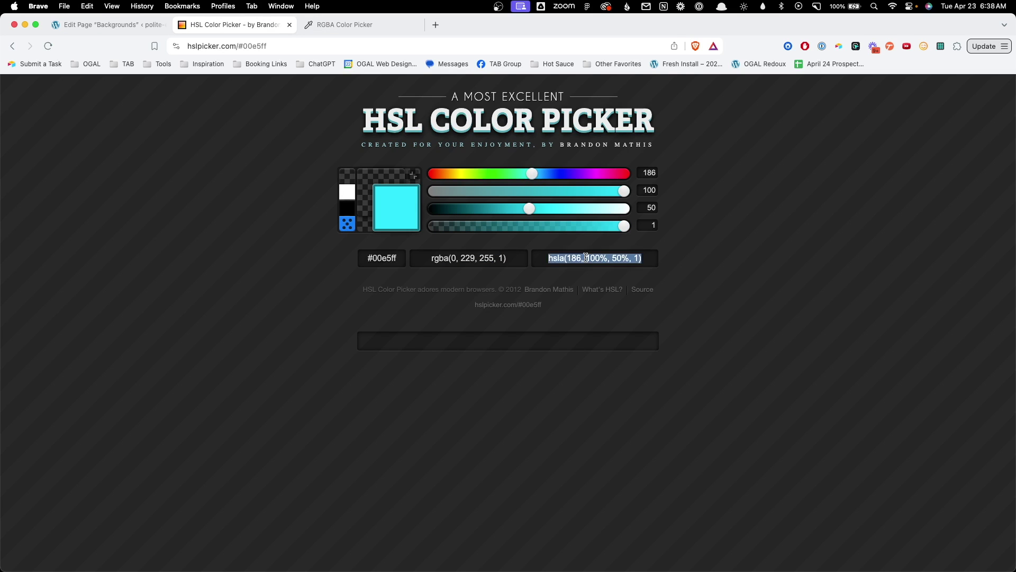
pyautogui.press('super+c')
pyautogui.click(567, 258)
pyautogui.click(112, 25)
# Step: Replace the colour value with the pasted cyan hsla(186, 100%, 50%, 1)
pyautogui.doubleClick(810, 388)
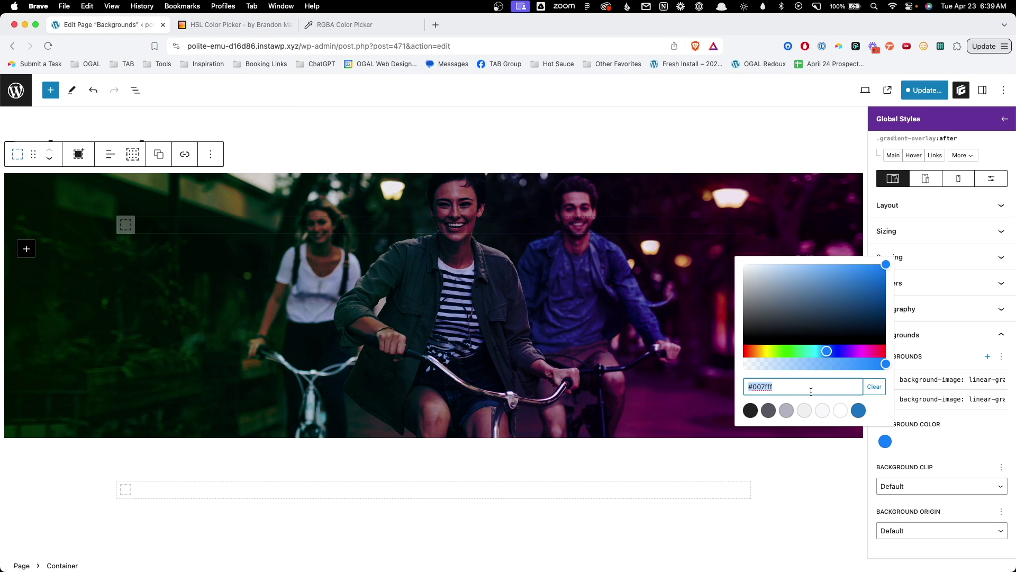
pyautogui.press('super+v')
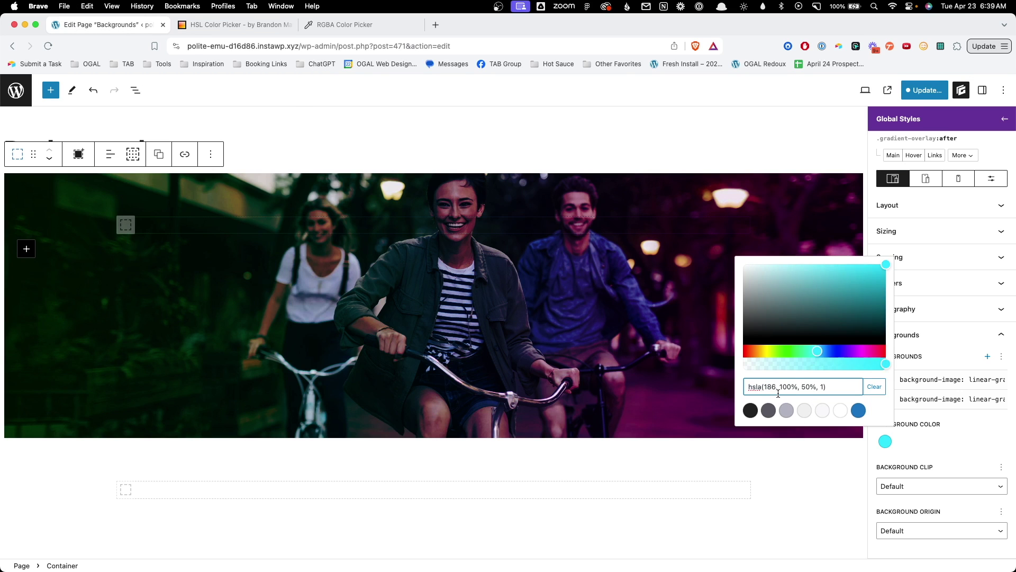